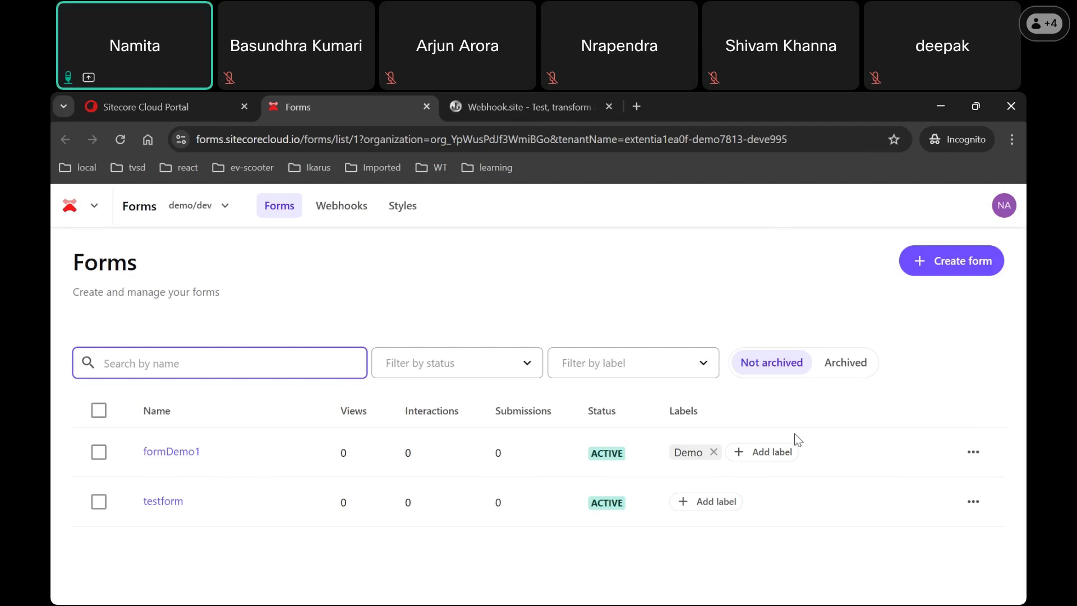
# Step: Check formDemo1's row actions, select and clear formDemo1 and testform, then start a new form
pyautogui.click(974, 454)
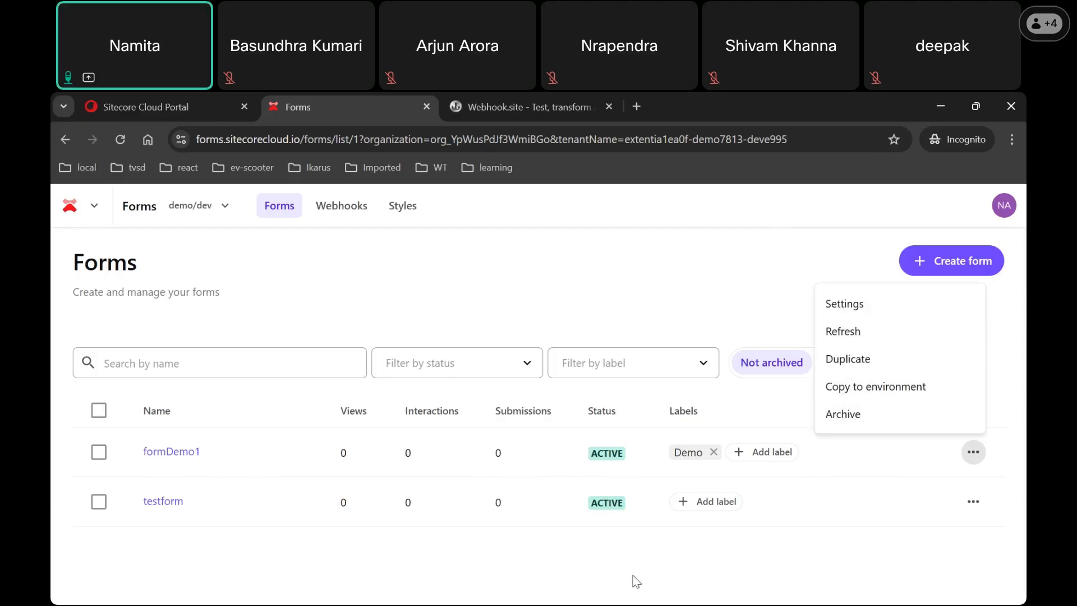
pyautogui.press('Escape')
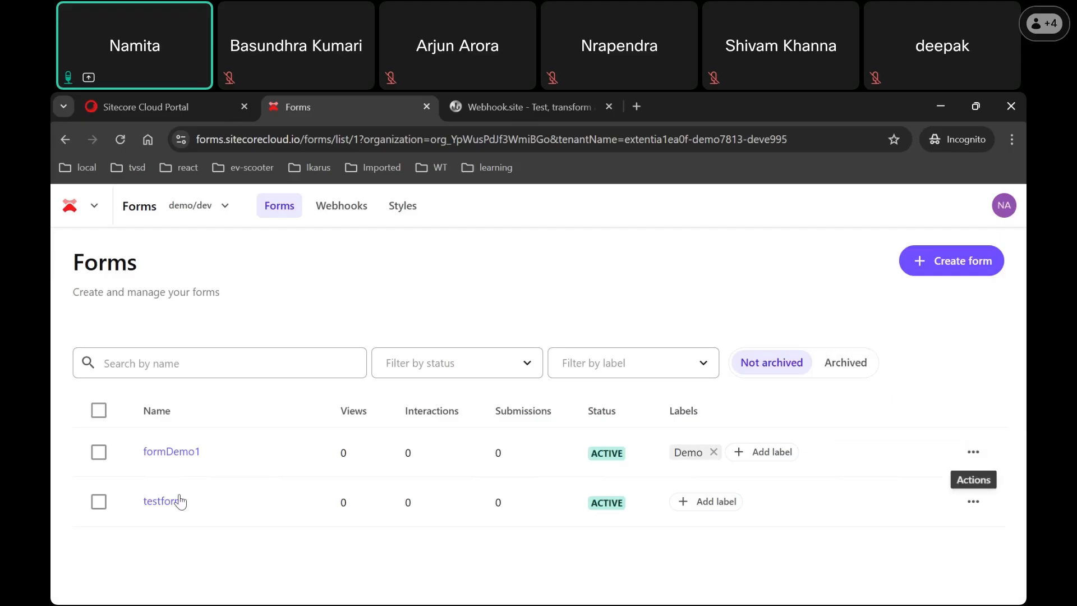
pyautogui.click(100, 453)
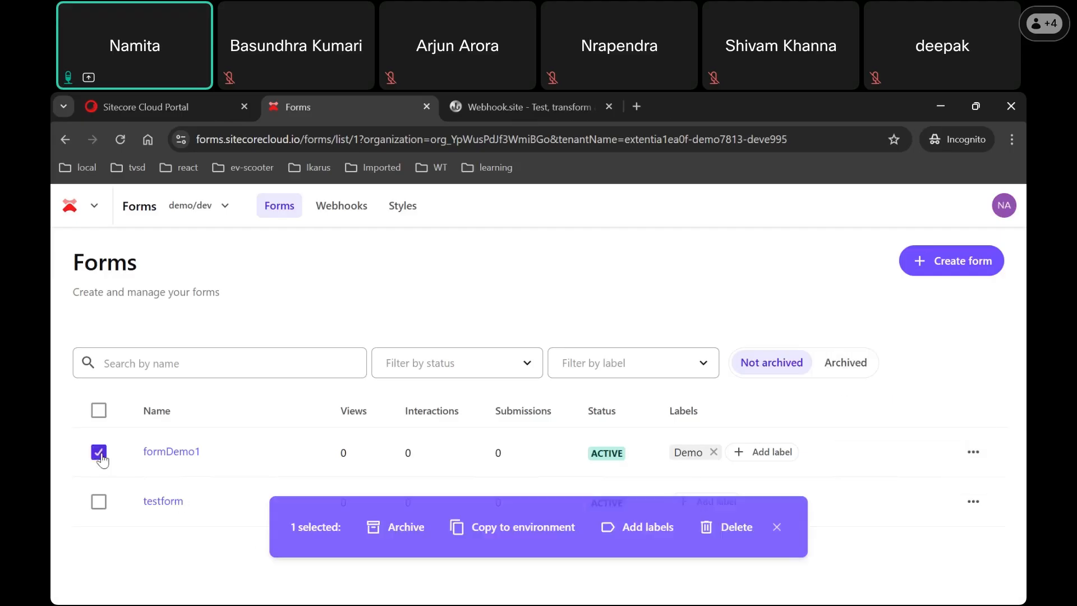
pyautogui.click(100, 505)
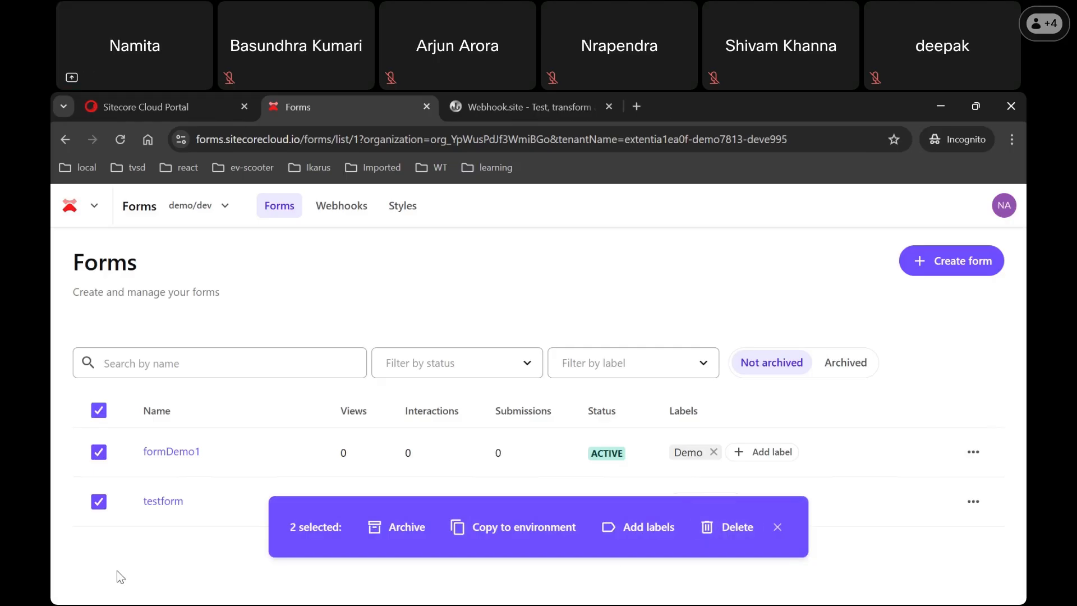
pyautogui.click(99, 412)
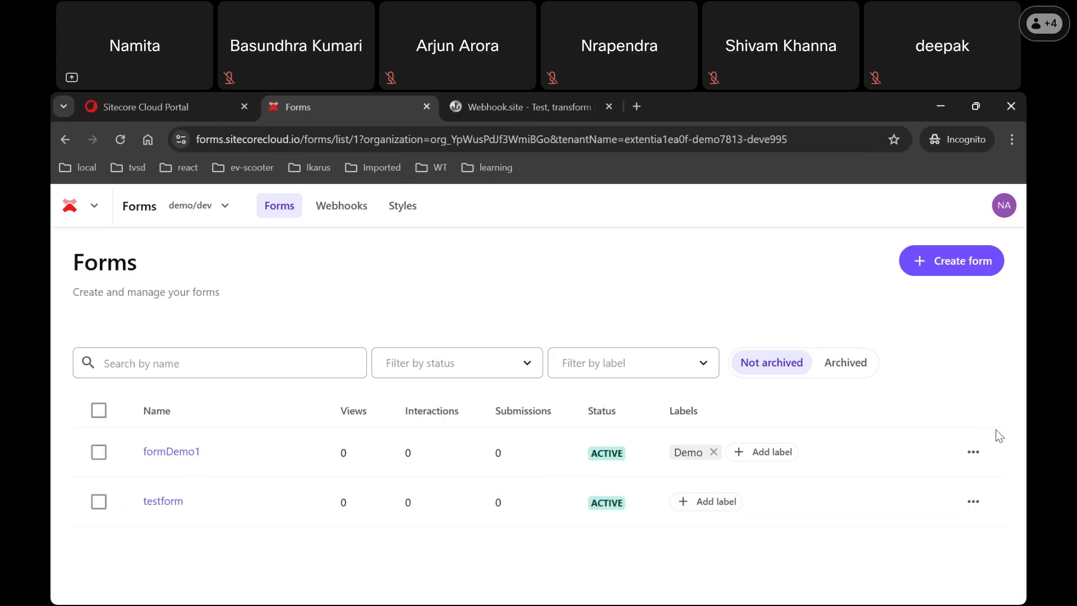
pyautogui.click(810, 301)
pyautogui.click(961, 270)
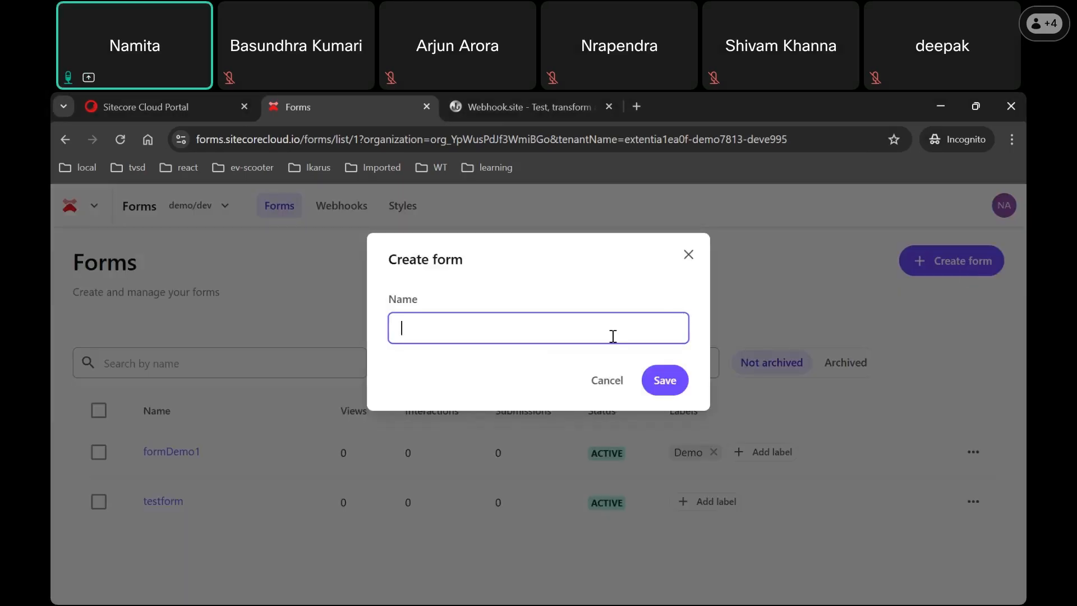
# Step: Name the new form 'Enquiry demo' and save it to open the empty designer
pyautogui.write('Enquiry demo')
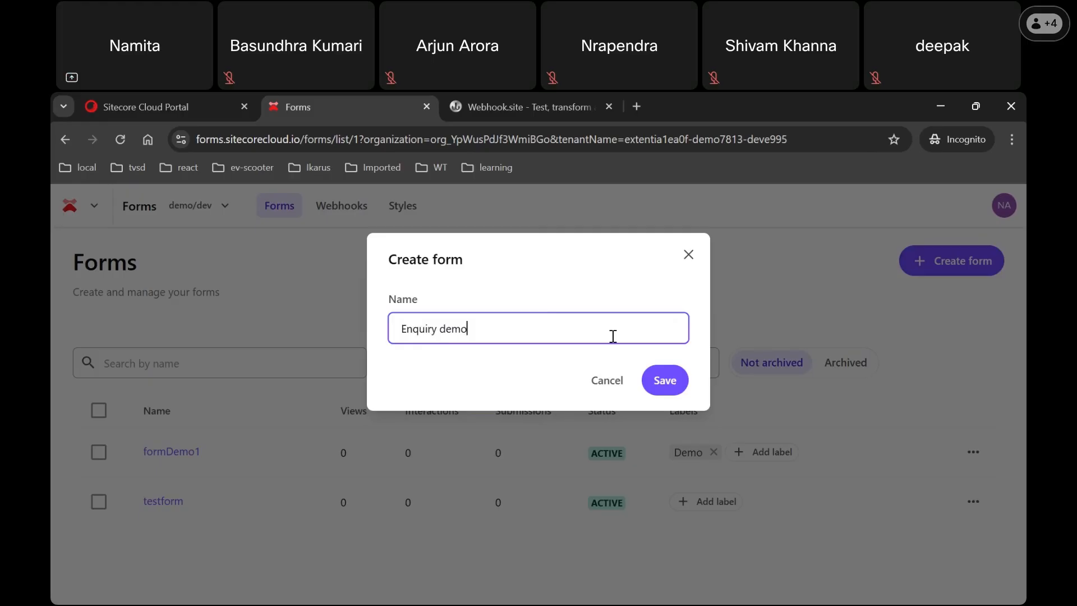
pyautogui.click(665, 388)
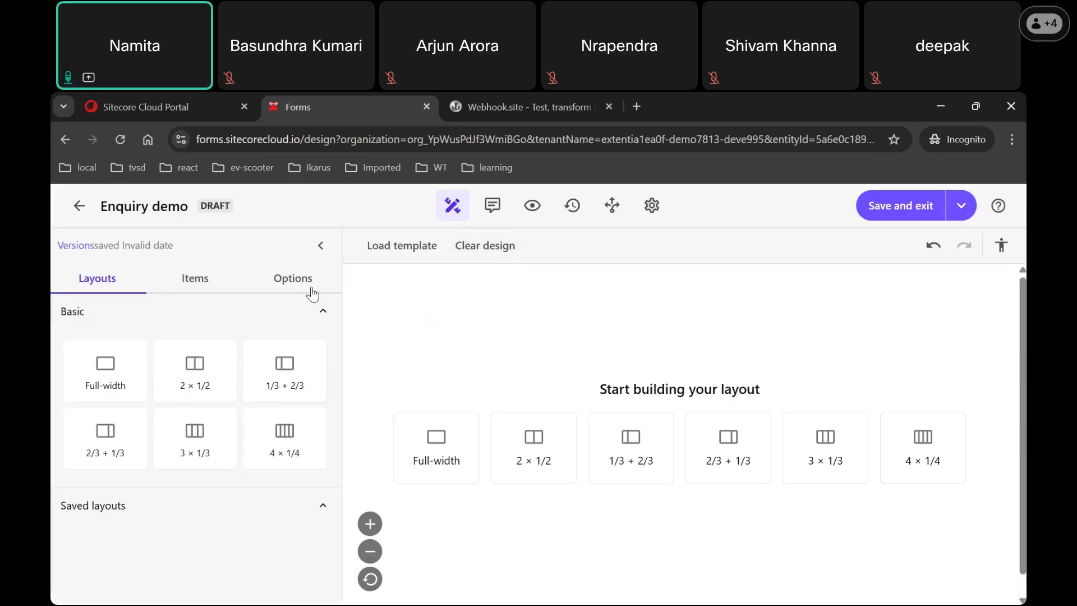
pyautogui.click(428, 255)
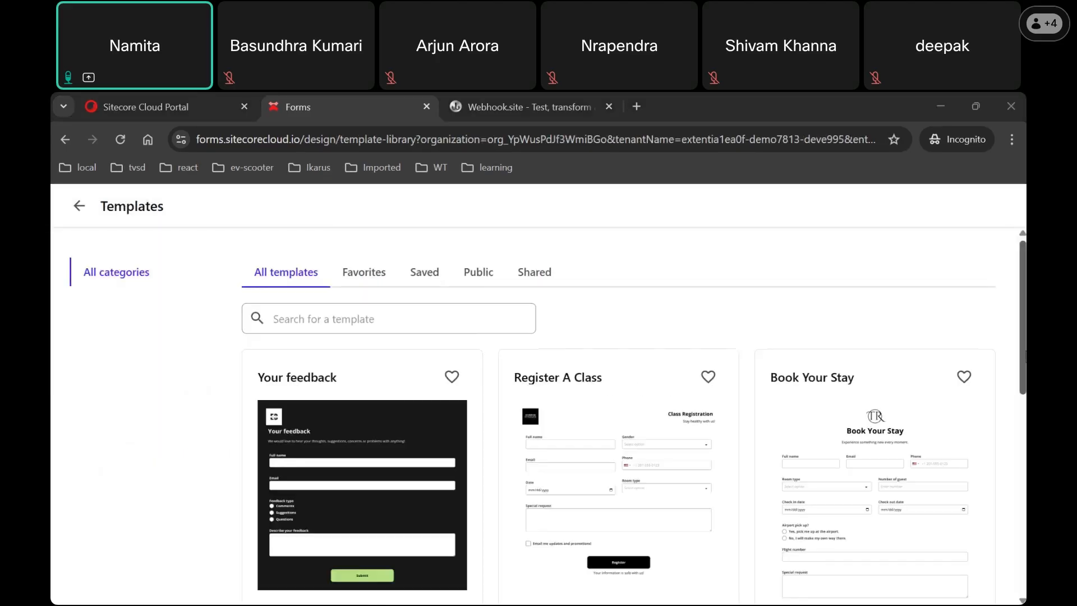
pyautogui.scroll(-3, 228, 359)
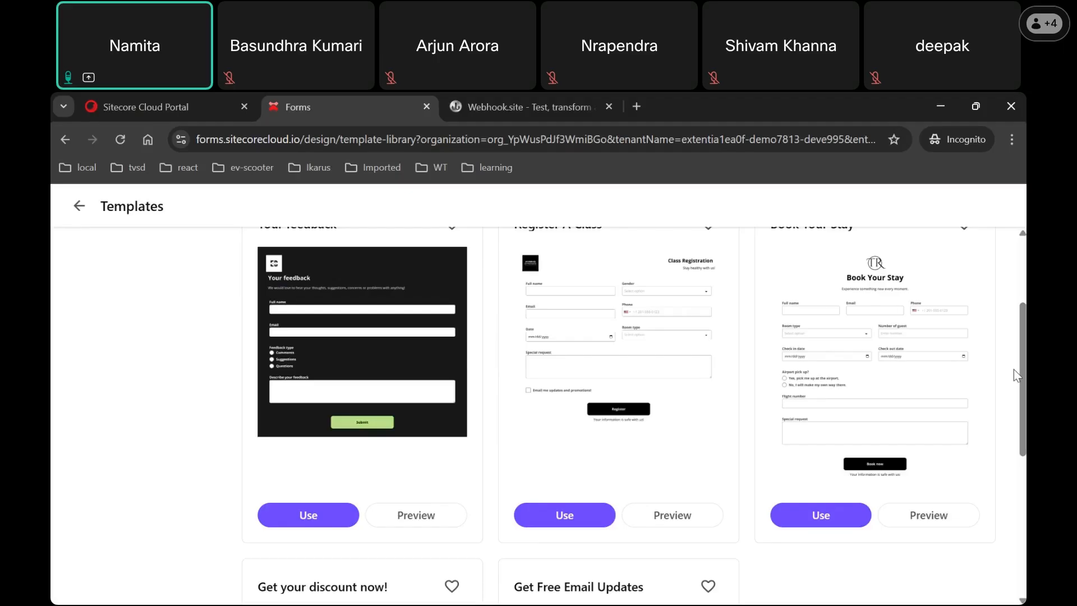
pyautogui.scroll(3, 538, 392)
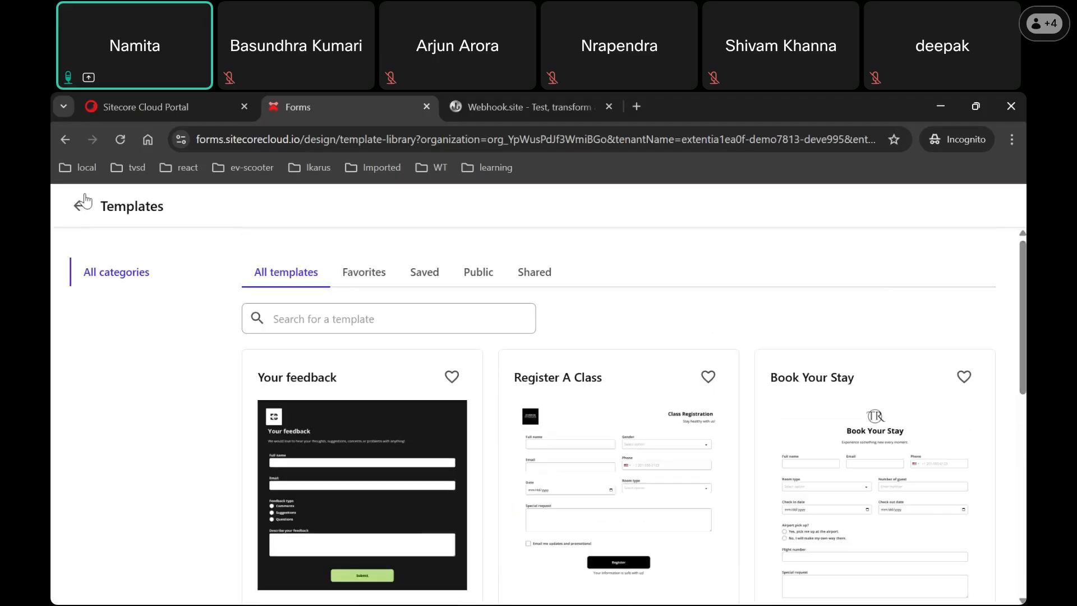
pyautogui.click(84, 204)
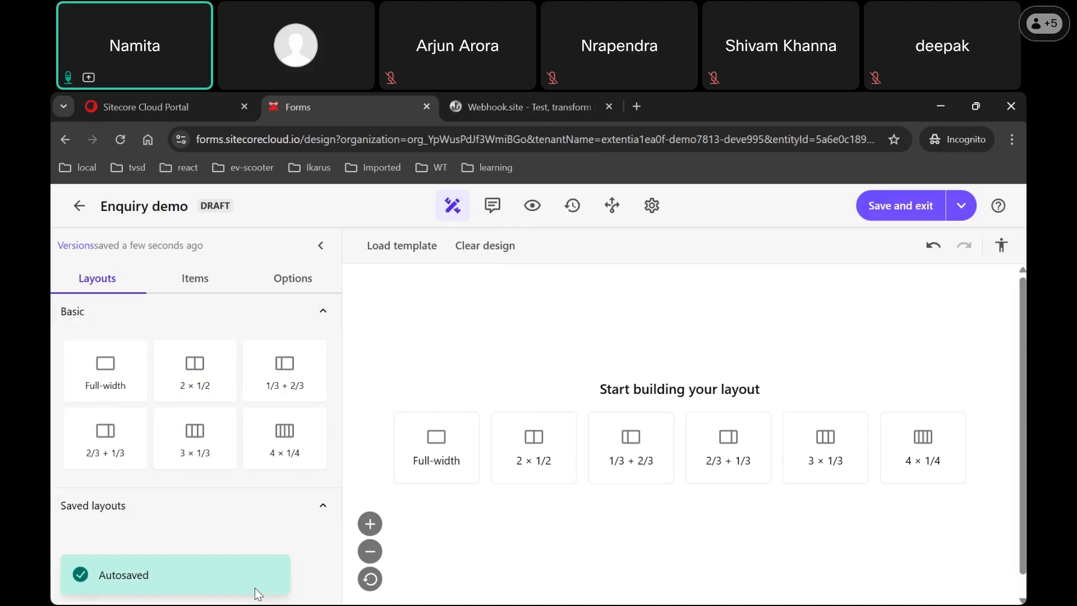
# Step: Add a full-width section to the Enquiry demo canvas and bring up the Items list
pyautogui.moveTo(110, 370); pyautogui.dragTo(651, 380)
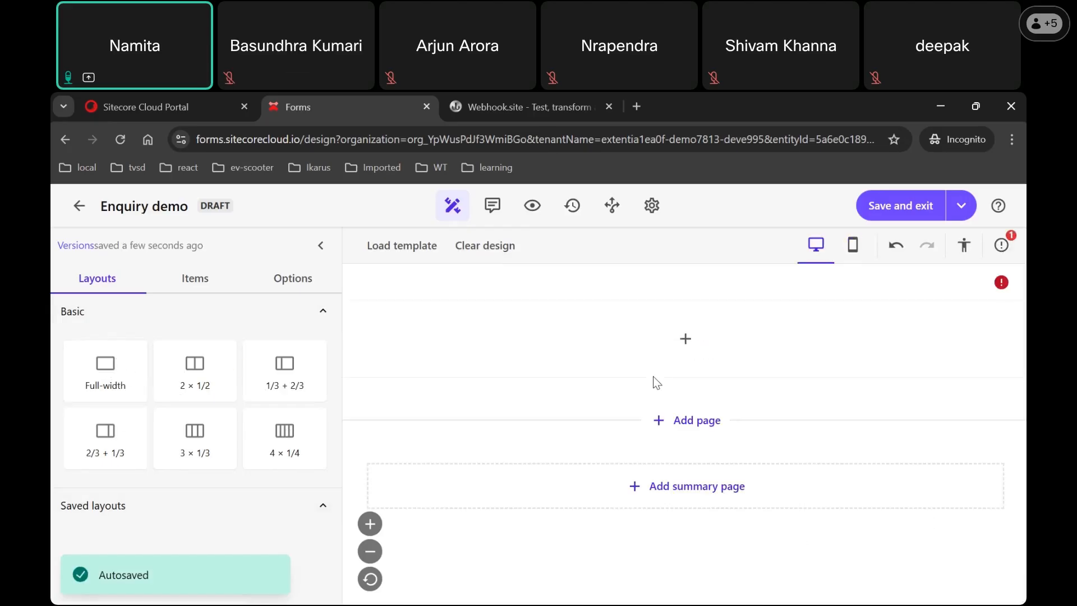
pyautogui.click(192, 289)
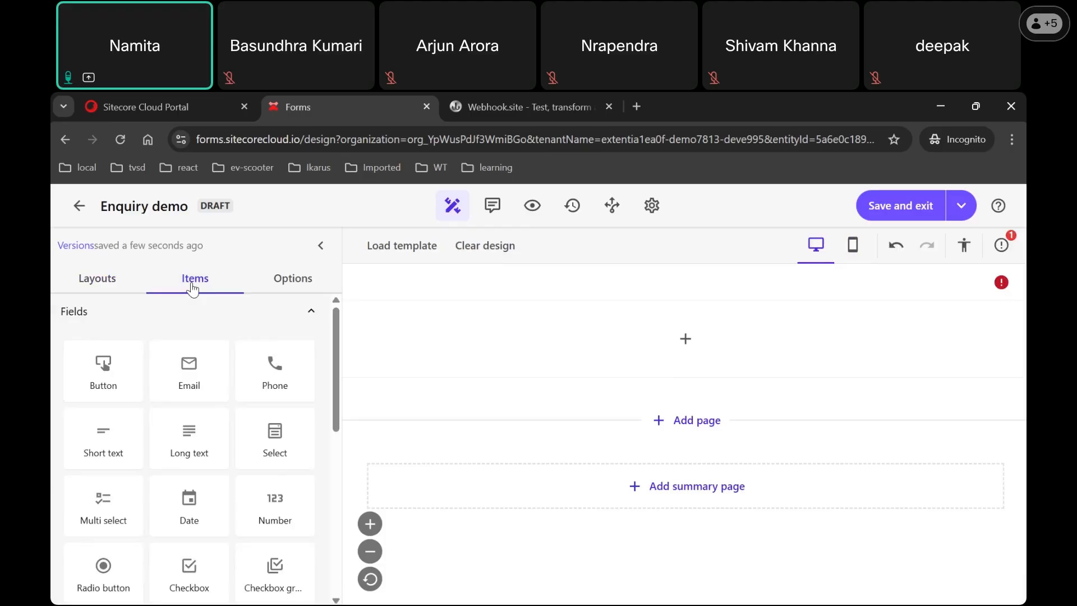
pyautogui.moveTo(336, 409)
pyautogui.mouseDown()
pyautogui.moveTo(329, 499)
pyautogui.moveTo(331, 399)
pyautogui.mouseUp()
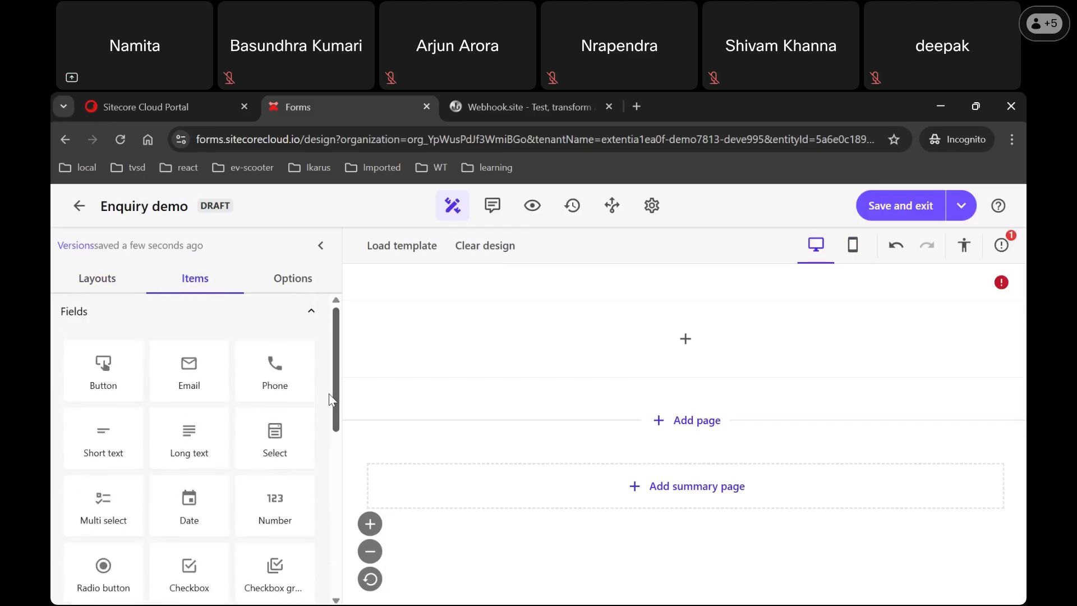
# Step: Place Short text, Phone, Email, Long text and reCAPTCHA fields in the section, in that order
pyautogui.moveTo(95, 449); pyautogui.dragTo(585, 347)
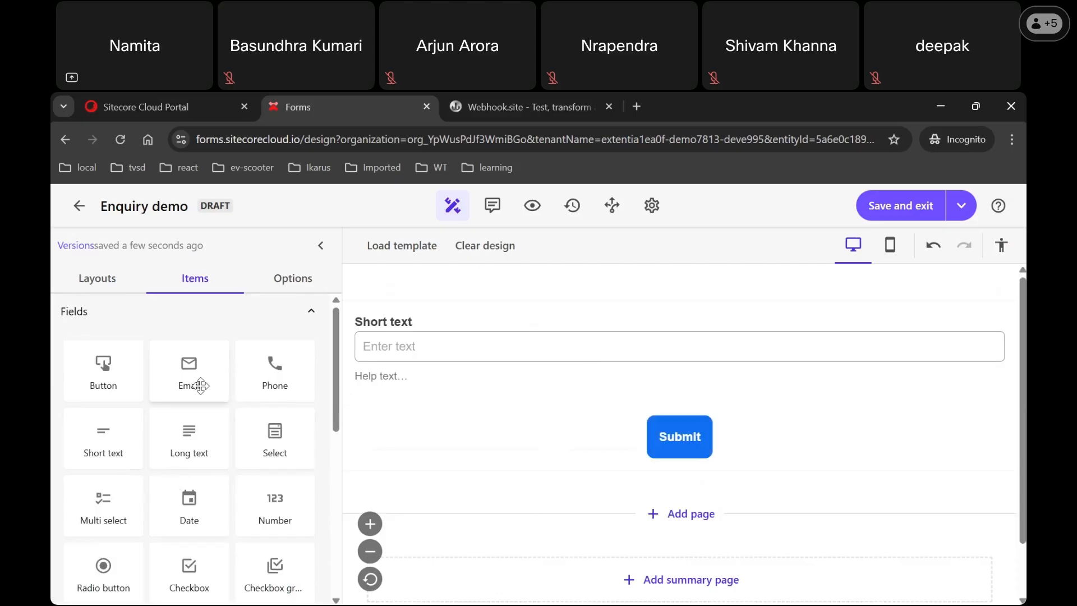
pyautogui.moveTo(362, 394); pyautogui.dragTo(499, 394)
pyautogui.moveTo(189, 377); pyautogui.dragTo(430, 507)
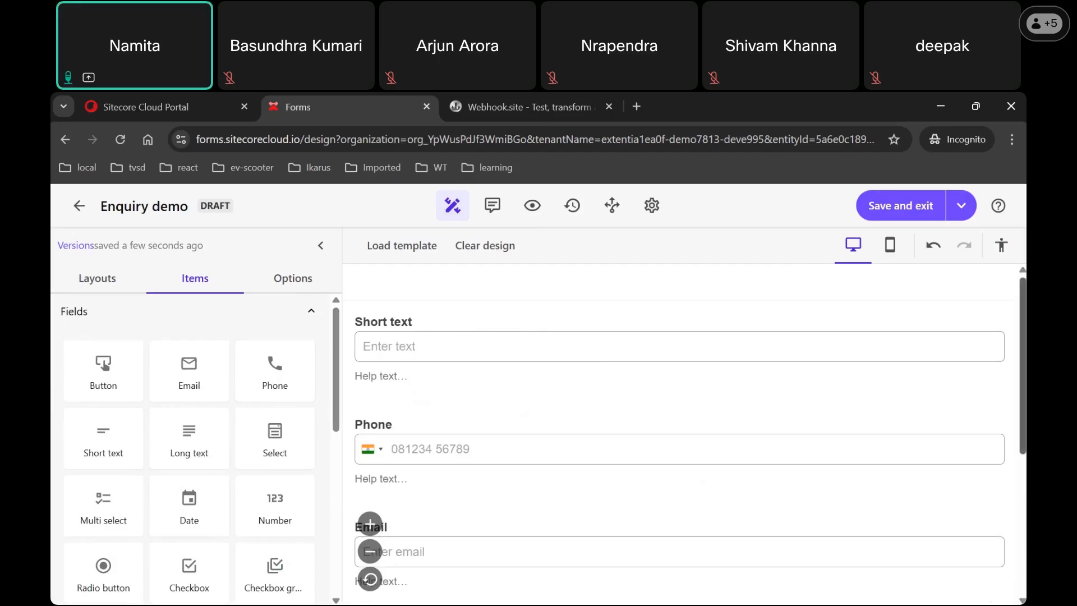
pyautogui.scroll(-3, 347, 482)
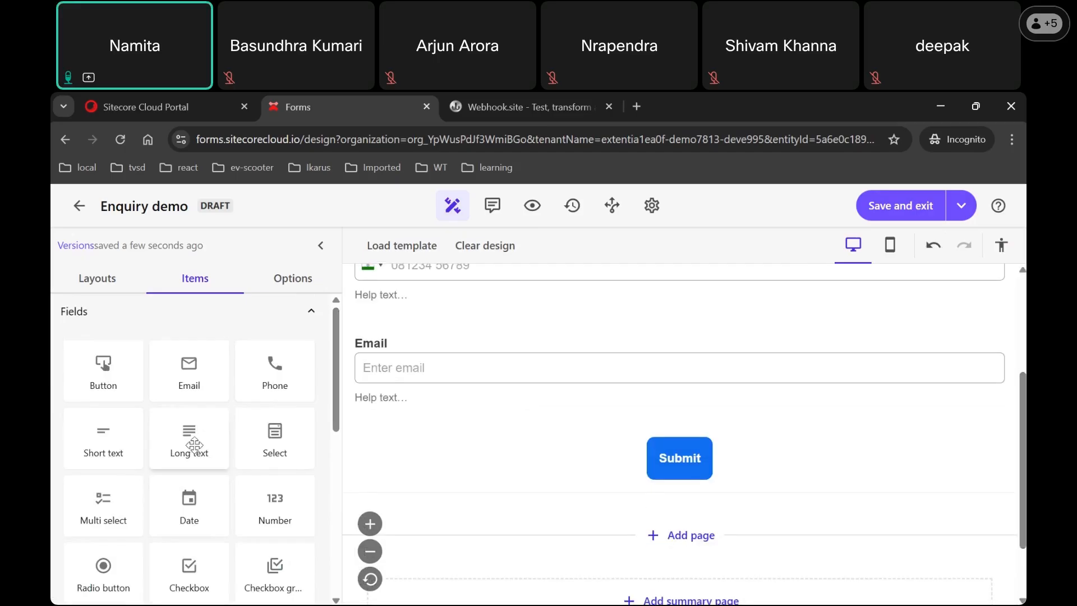
pyautogui.moveTo(223, 449); pyautogui.dragTo(486, 435)
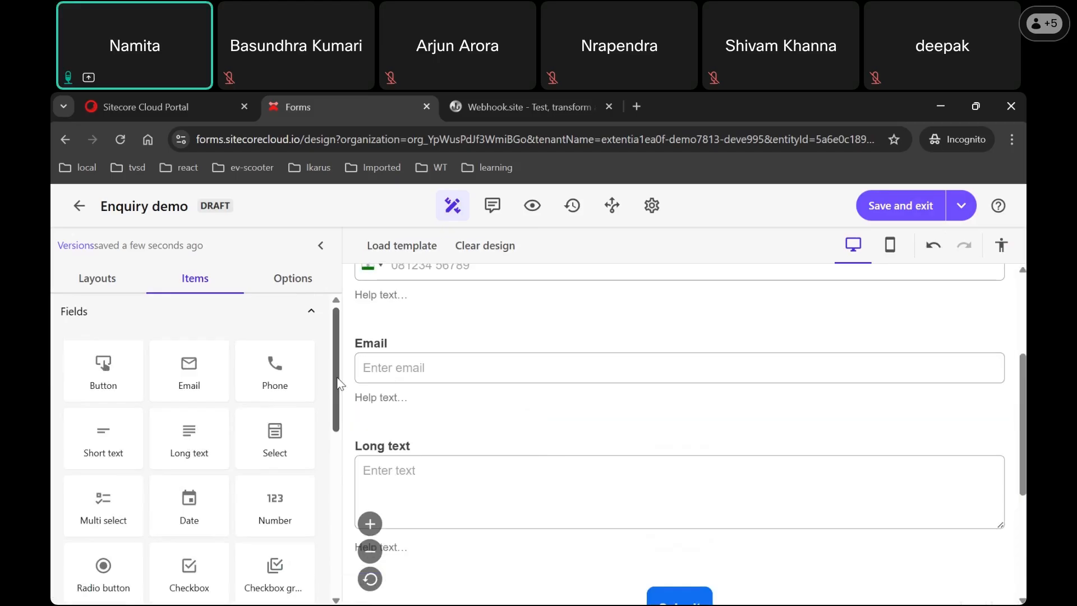
pyautogui.moveTo(337, 384); pyautogui.dragTo(344, 462)
pyautogui.moveTo(1022, 426); pyautogui.dragTo(1022, 497)
pyautogui.moveTo(188, 432); pyautogui.dragTo(535, 435)
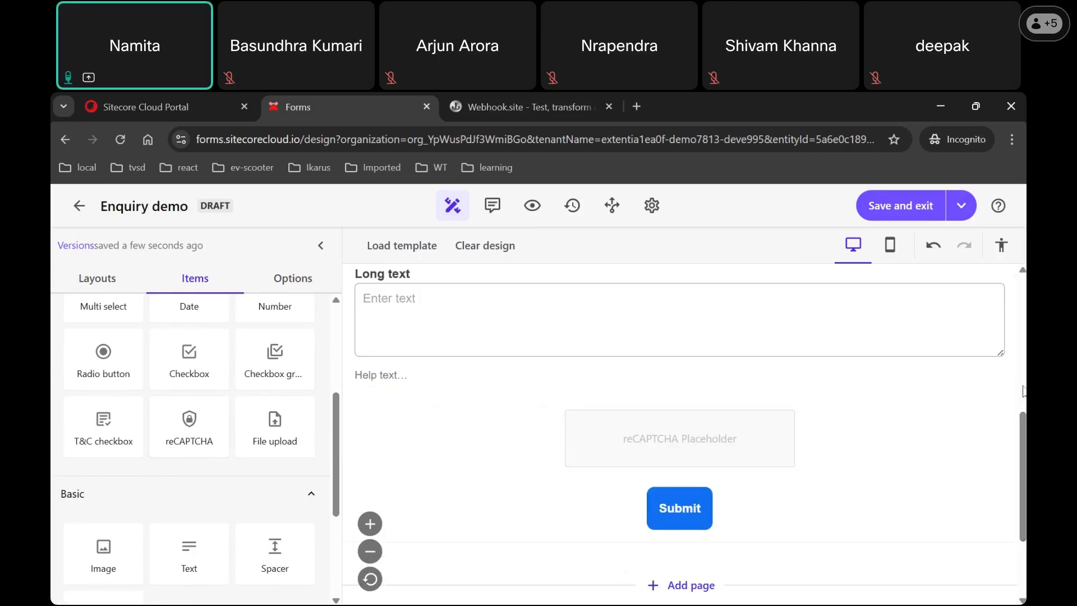
pyautogui.moveTo(1022, 440); pyautogui.dragTo(1022, 306)
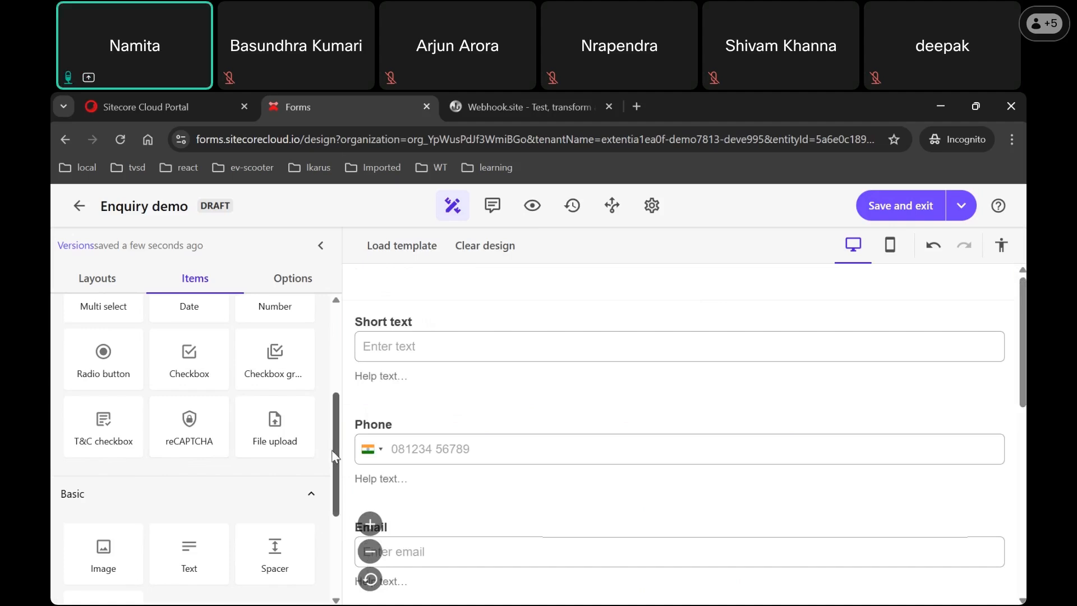
pyautogui.scroll(-2, 198, 491)
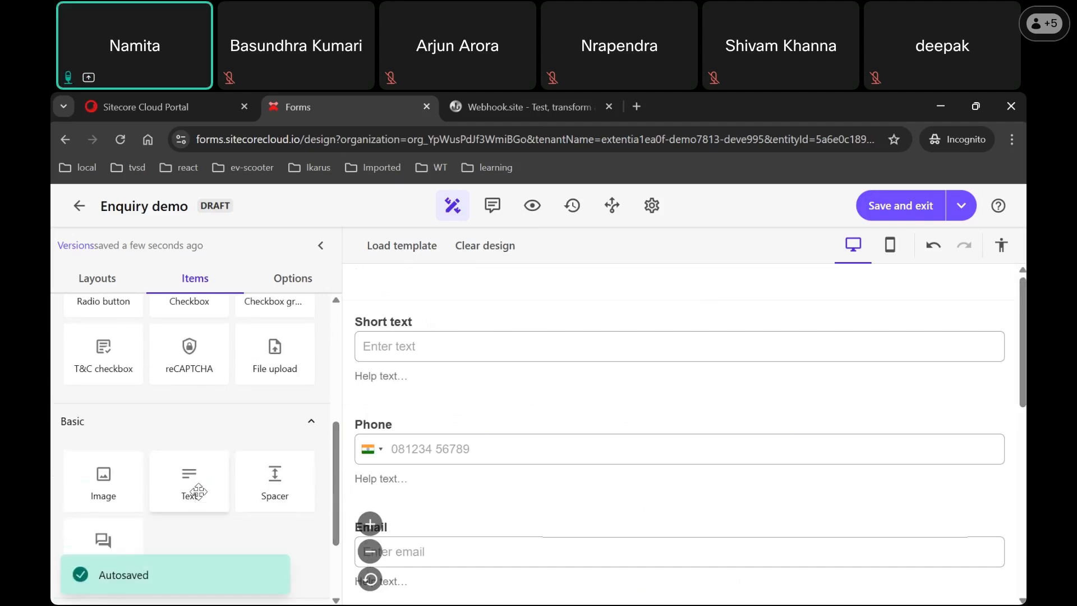
# Step: Add a text block reading 'Enquiry Form' above the Short text field, keeping it when prompted
pyautogui.moveTo(192, 490); pyautogui.dragTo(628, 298)
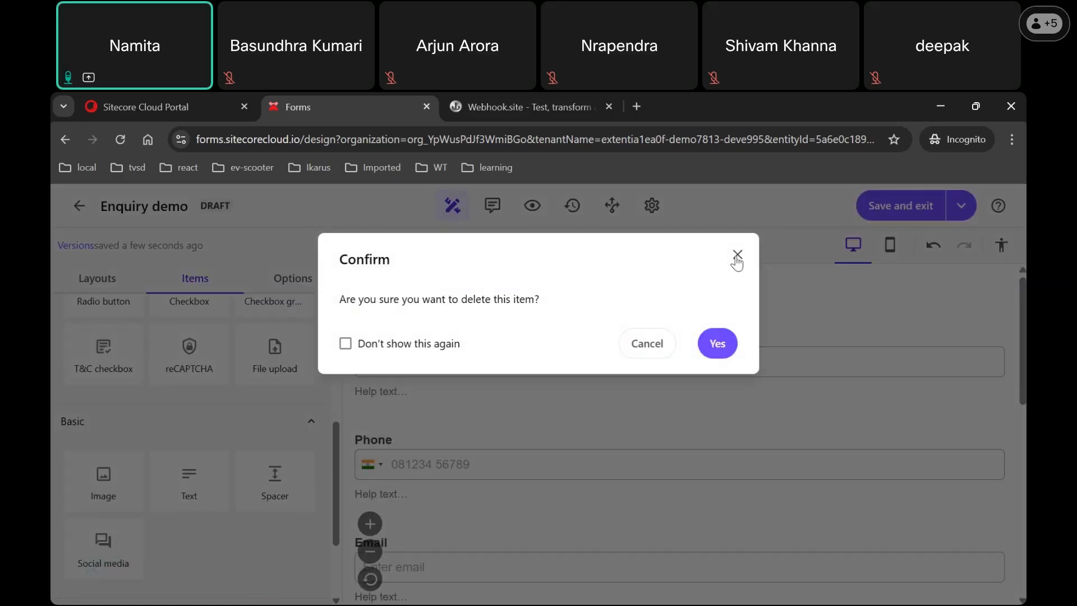
pyautogui.click(650, 344)
pyautogui.click(465, 319)
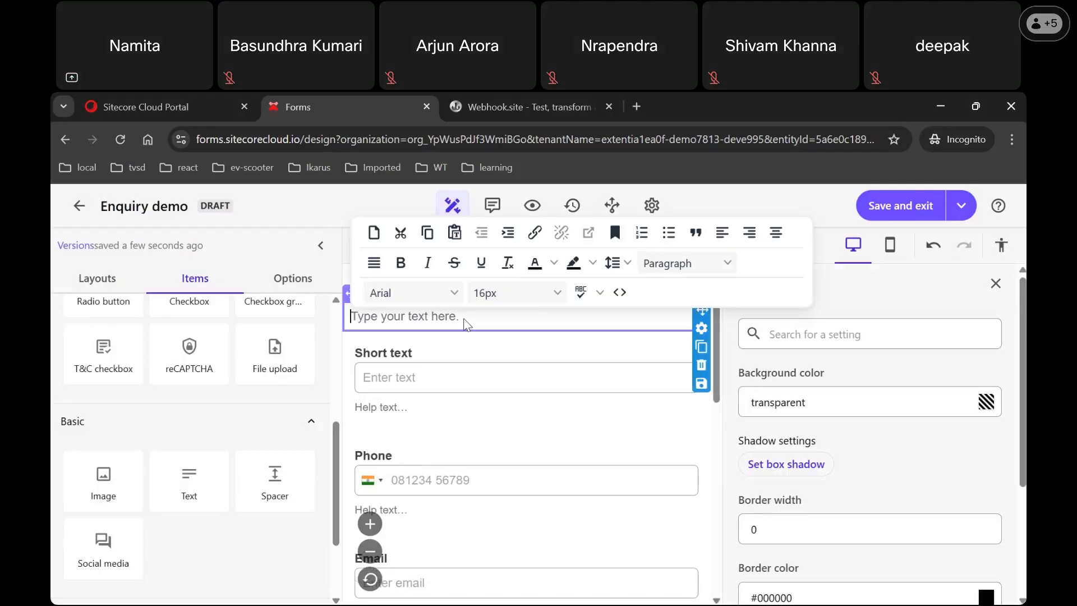
pyautogui.write('Enquiry Form')
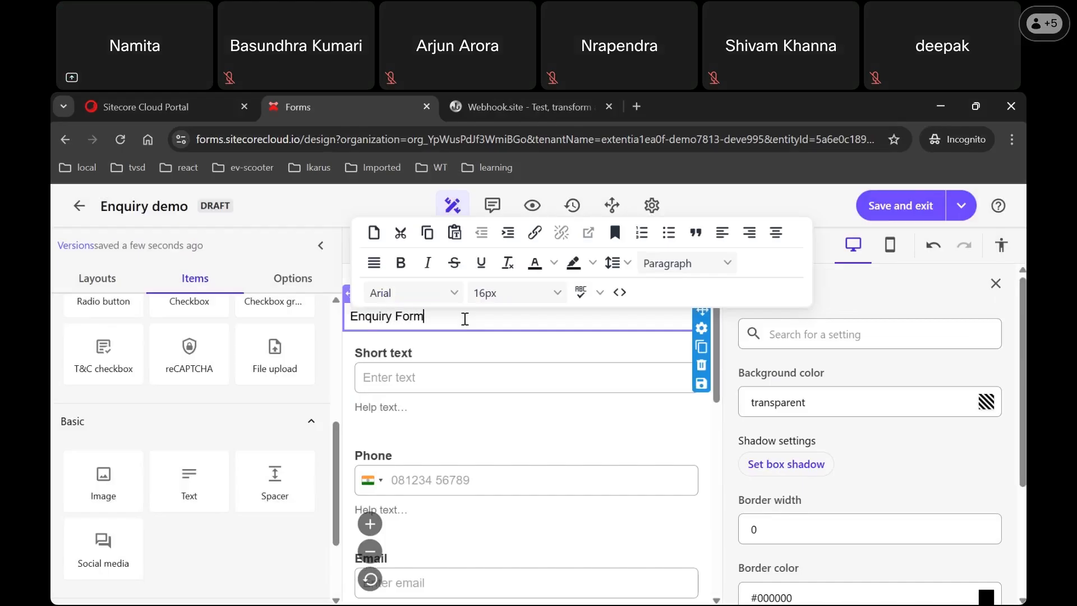
pyautogui.click(529, 377)
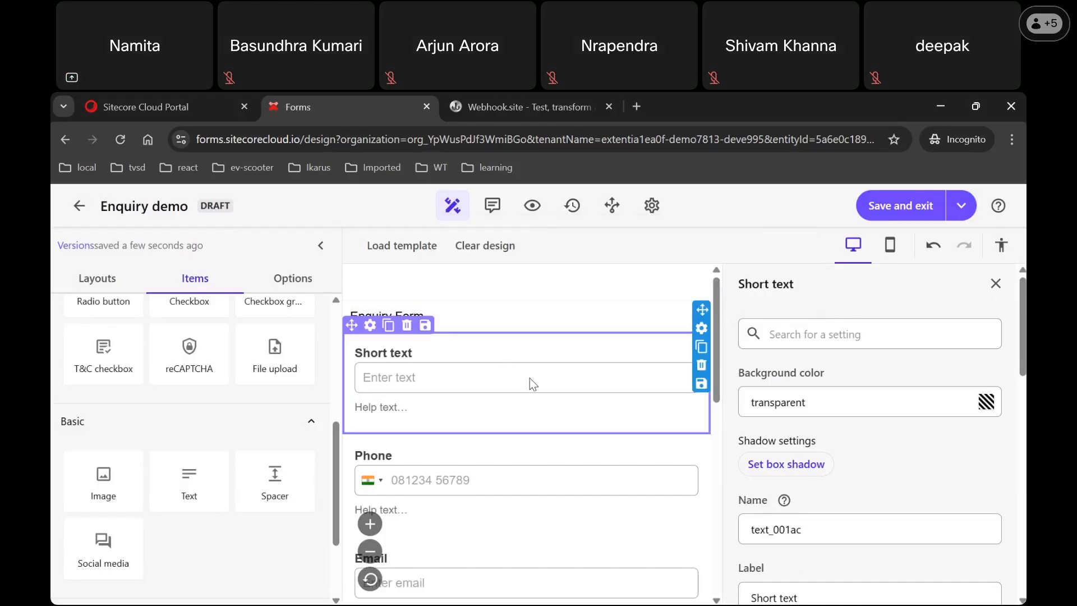
# Step: In the Short text field's settings, change its field name to 'full name'
pyautogui.click(715, 334)
pyautogui.click(715, 385)
pyautogui.click(1022, 373)
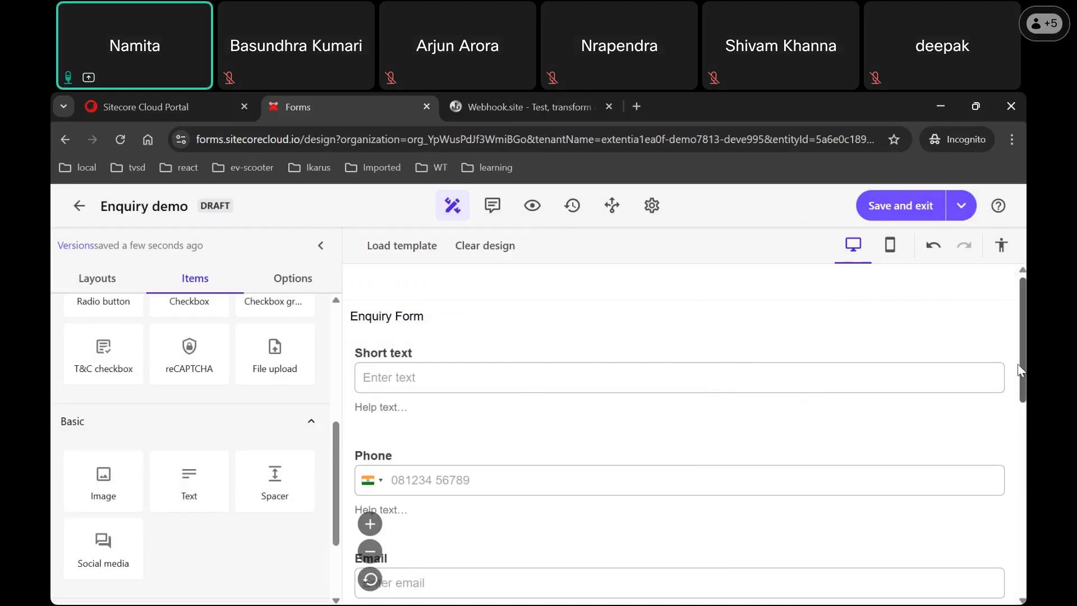
pyautogui.moveTo(1023, 383)
pyautogui.mouseDown()
pyautogui.moveTo(1022, 511)
pyautogui.moveTo(1023, 379)
pyautogui.mouseUp()
pyautogui.click(709, 389)
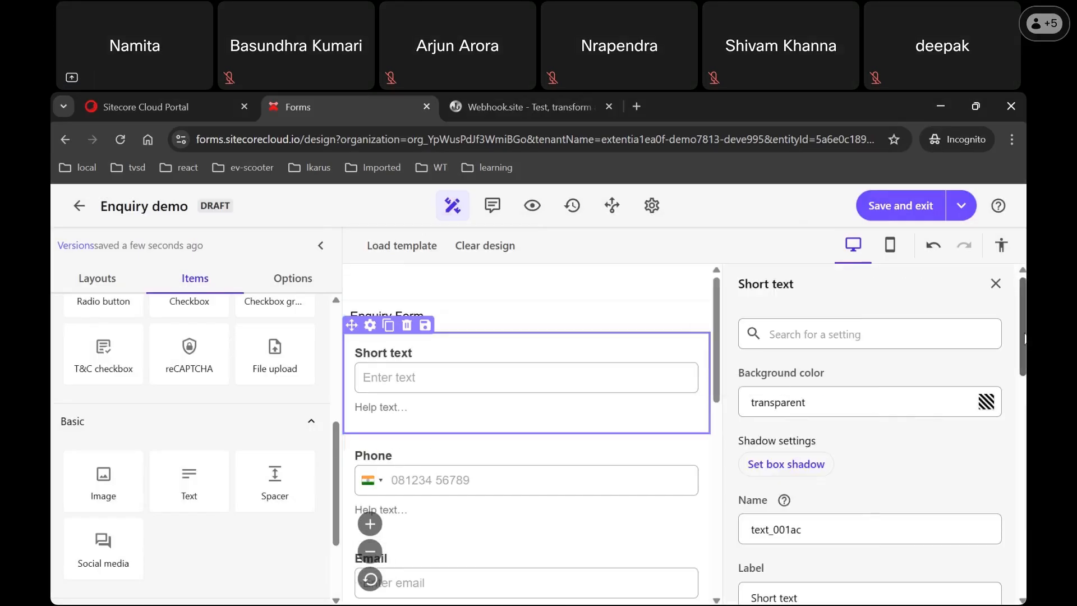
pyautogui.scroll(-2, 1024, 338)
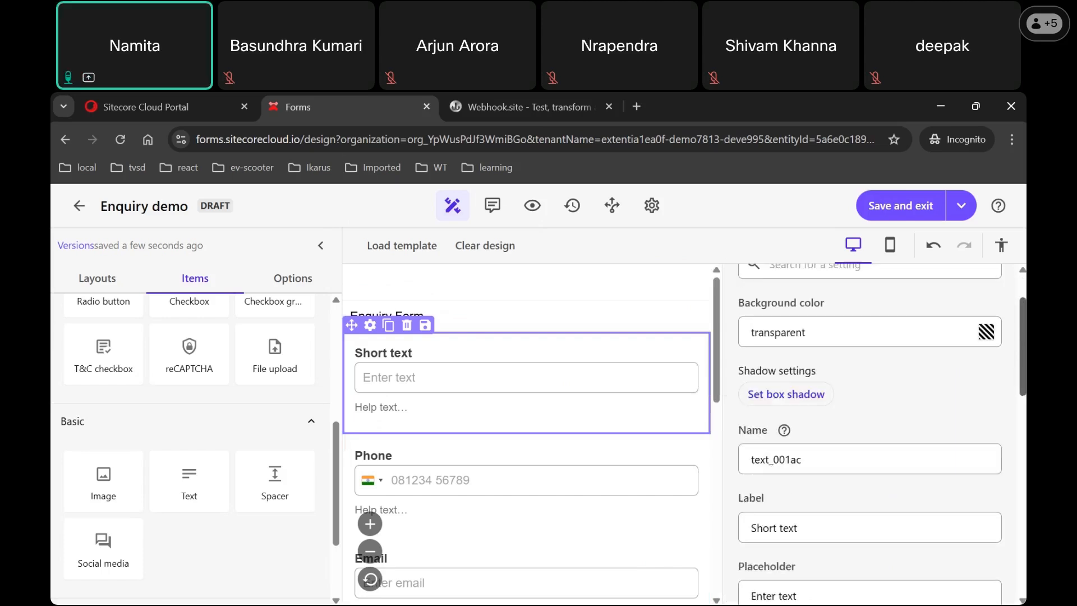
pyautogui.scroll(-1, 880, 433)
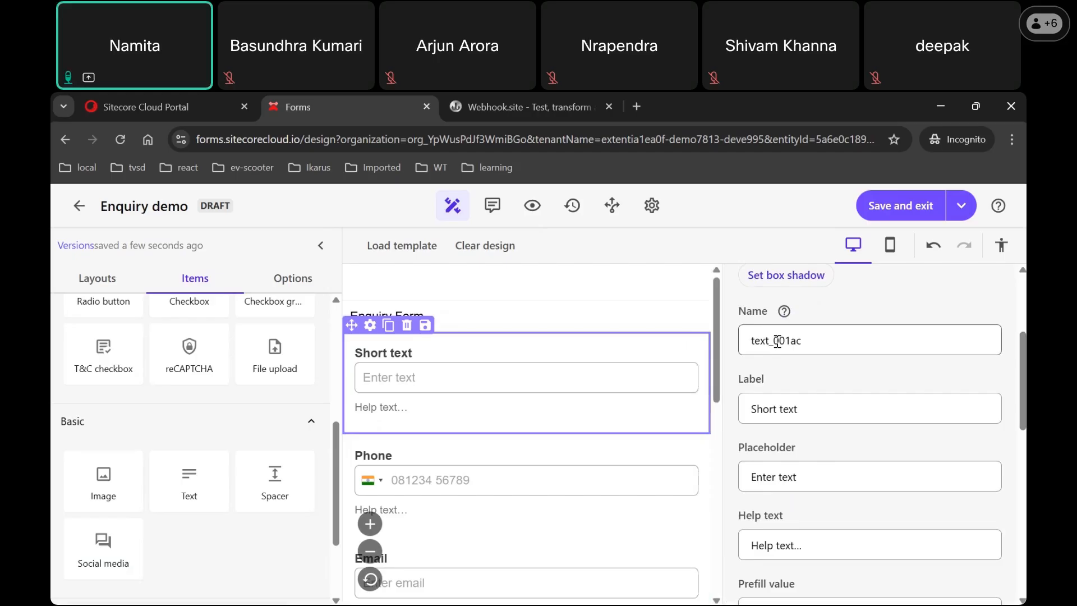
pyautogui.doubleClick(777, 341)
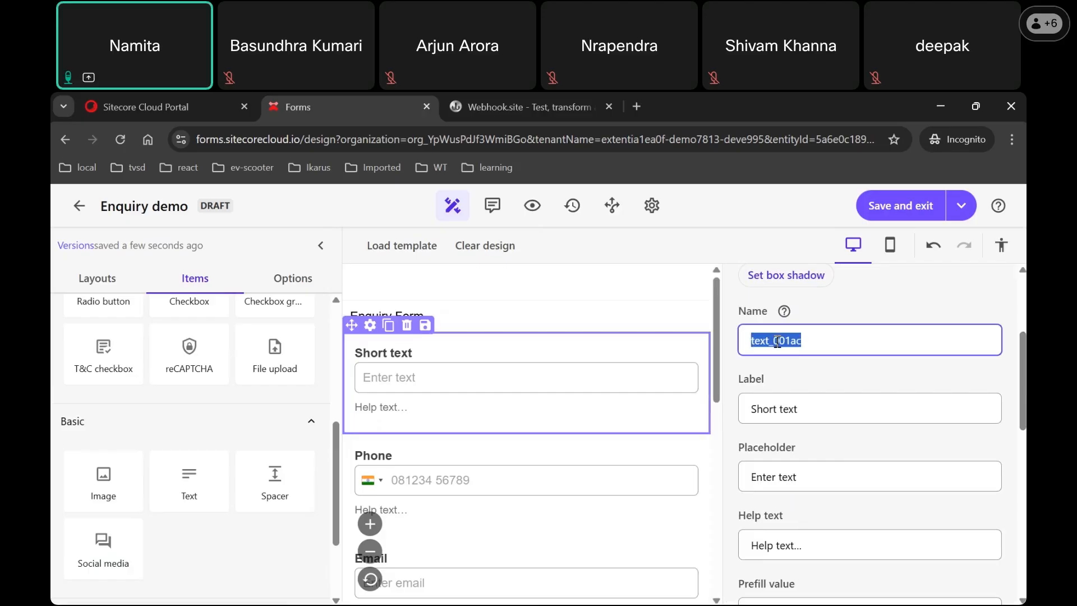
pyautogui.write('name')
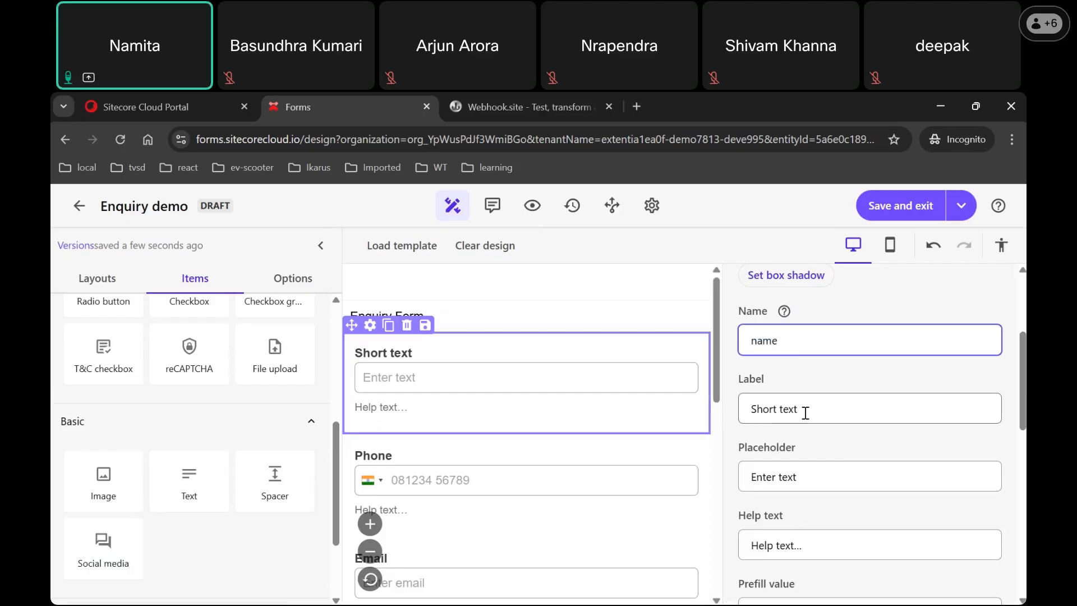
pyautogui.click(752, 342)
pyautogui.write('full')
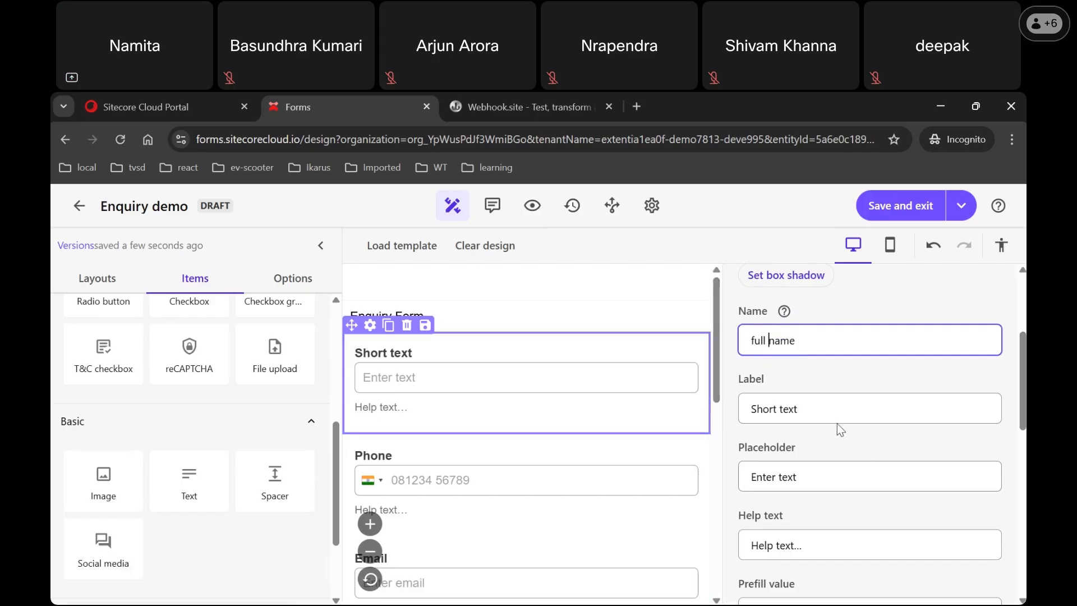
# Step: Set the field's label to 'Name' and its placeholder to 'Enter your name'
pyautogui.click(815, 409)
pyautogui.hotkey('ctrl', 'a')
pyautogui.write('Name')
pyautogui.scroll(-1, 1023, 430)
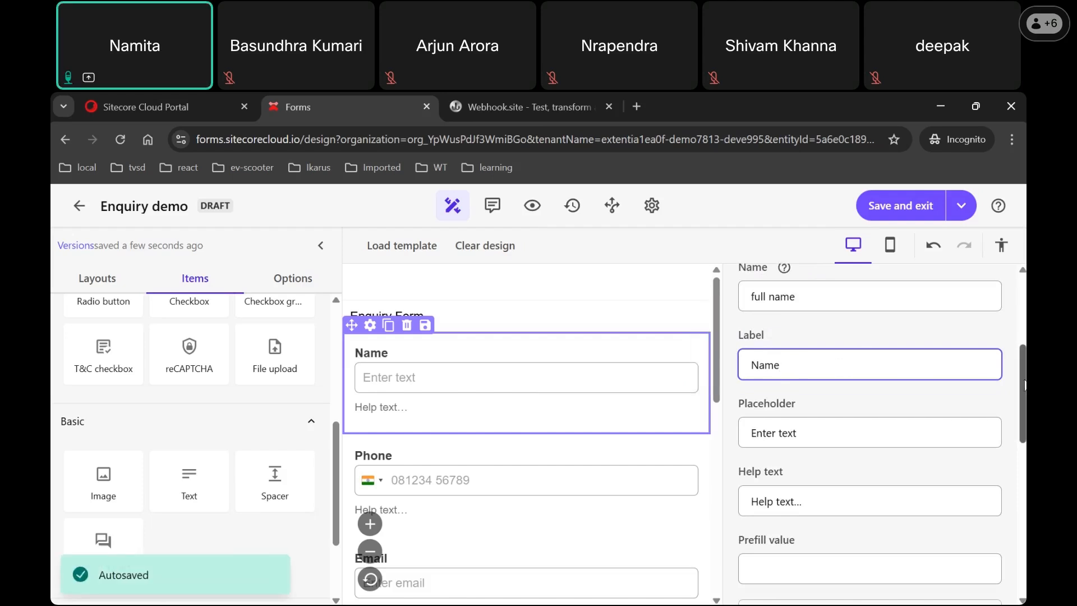
pyautogui.scroll(-2, 1024, 393)
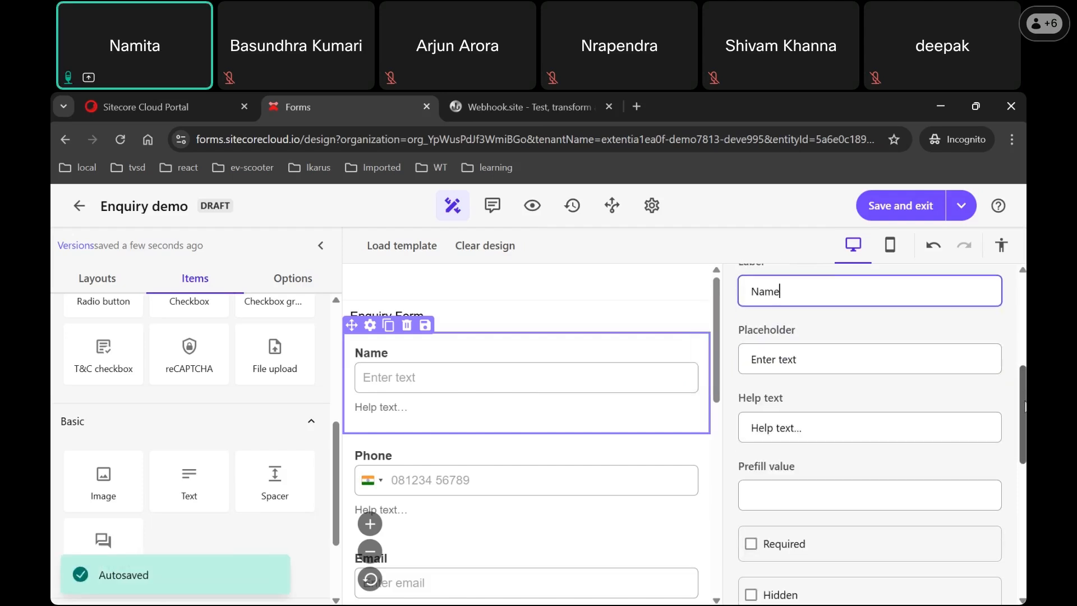
pyautogui.doubleClick(781, 359)
pyautogui.write('yout')
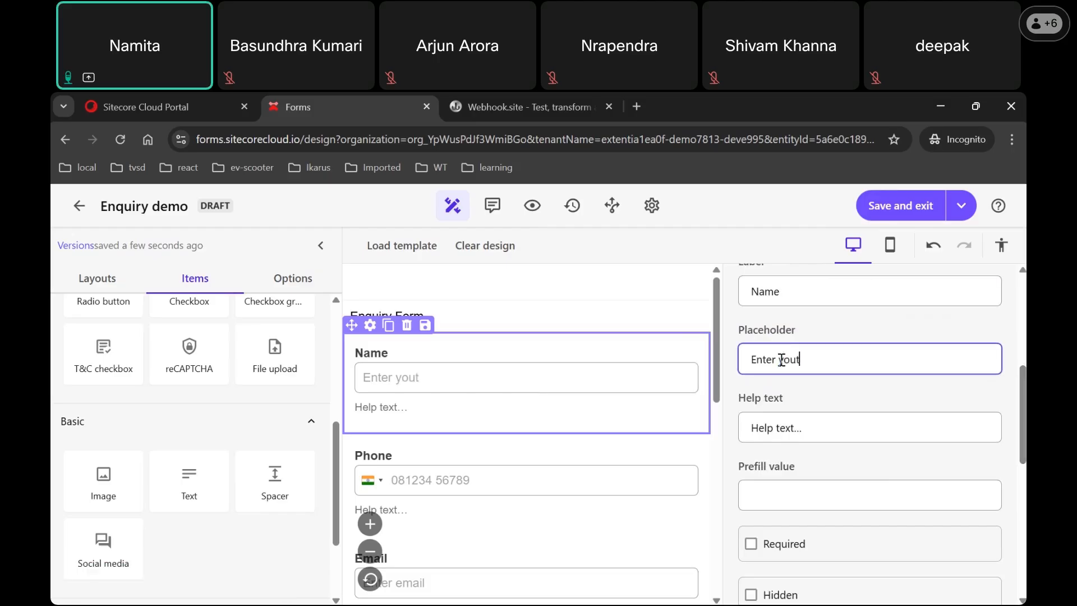
pyautogui.press('BackSpace')
pyautogui.write('r name')
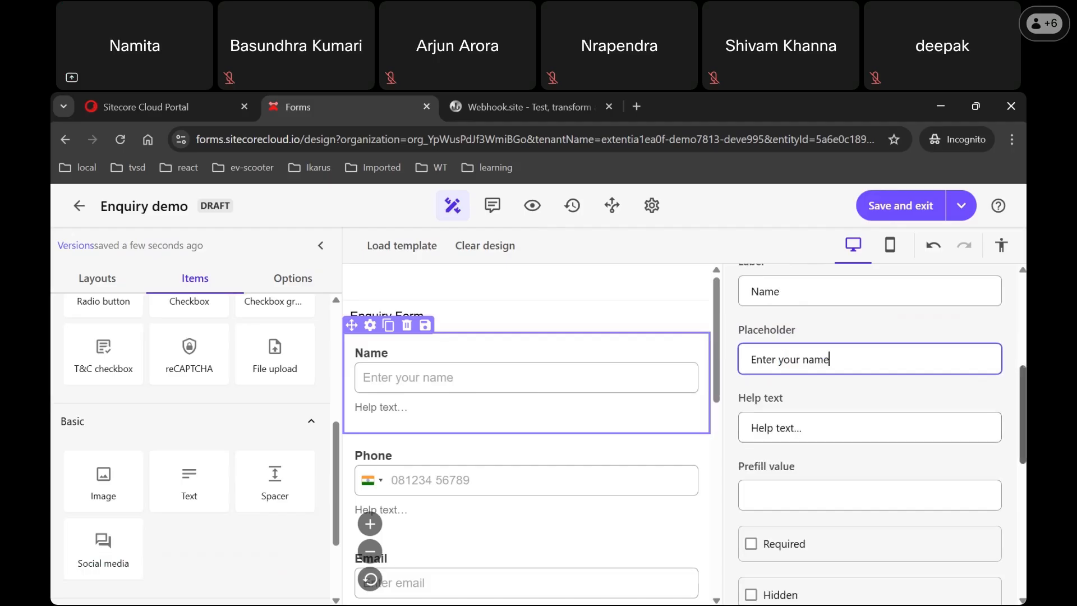
# Step: Clear the field's help text and mark the Name field as required
pyautogui.scroll(-1, 944, 428)
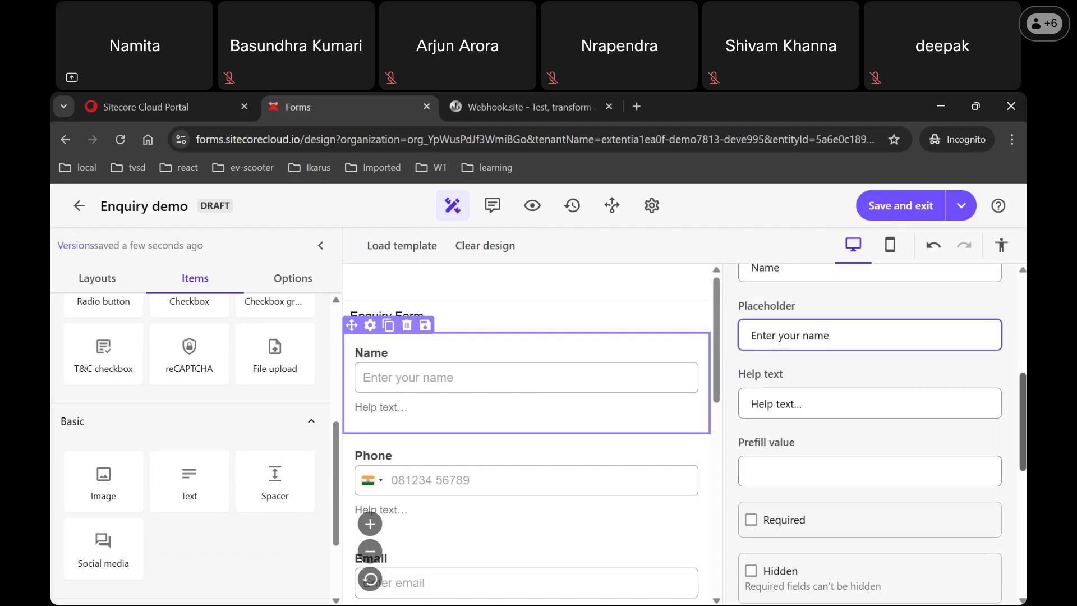
pyautogui.scroll(-1, 944, 428)
pyautogui.click(759, 362)
pyautogui.hotkey('ctrl', 'a')
pyautogui.press('BackSpace')
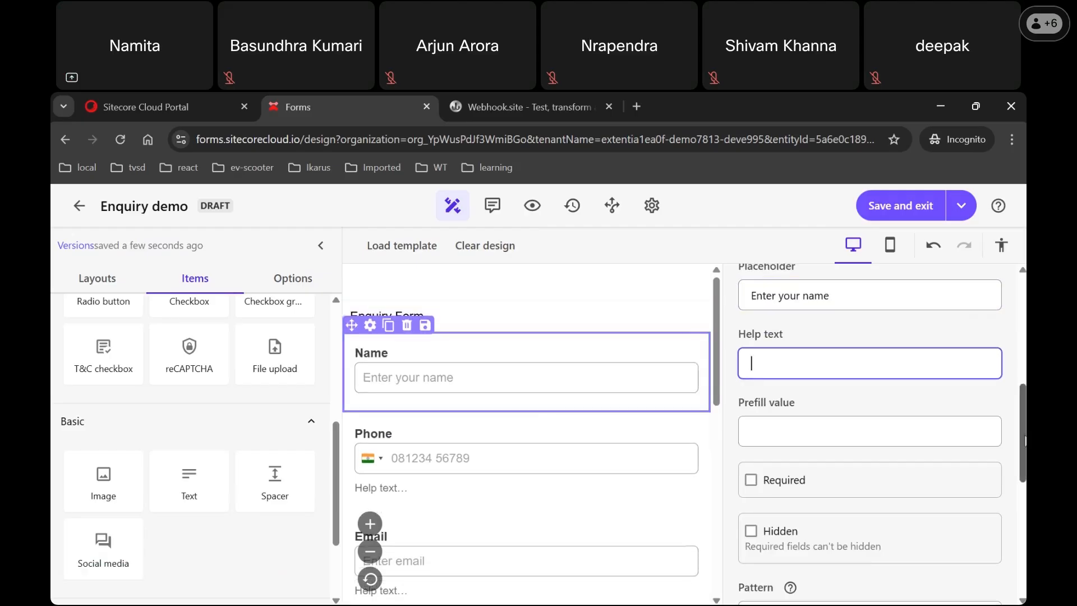
pyautogui.scroll(-3, 1024, 440)
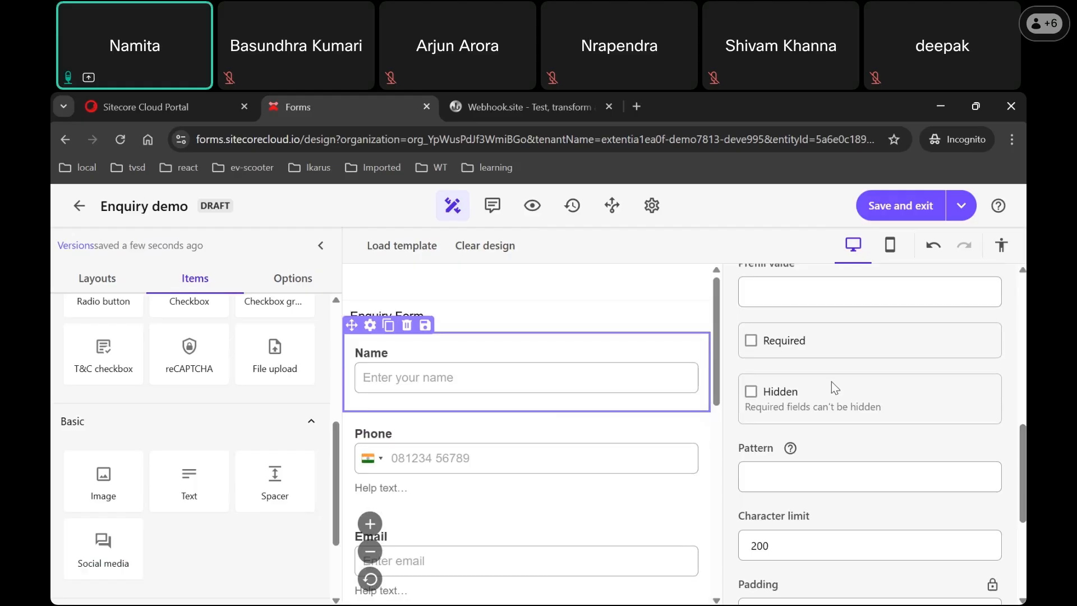
pyautogui.click(750, 342)
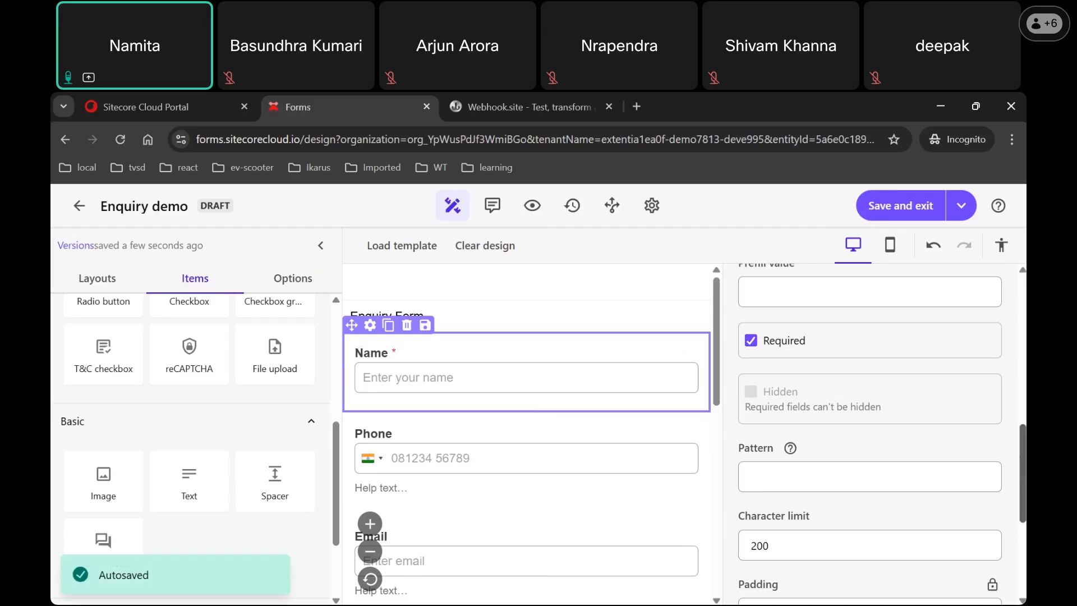
# Step: Change the Name field's character limit from 200 to 50
pyautogui.scroll(-2, 855, 437)
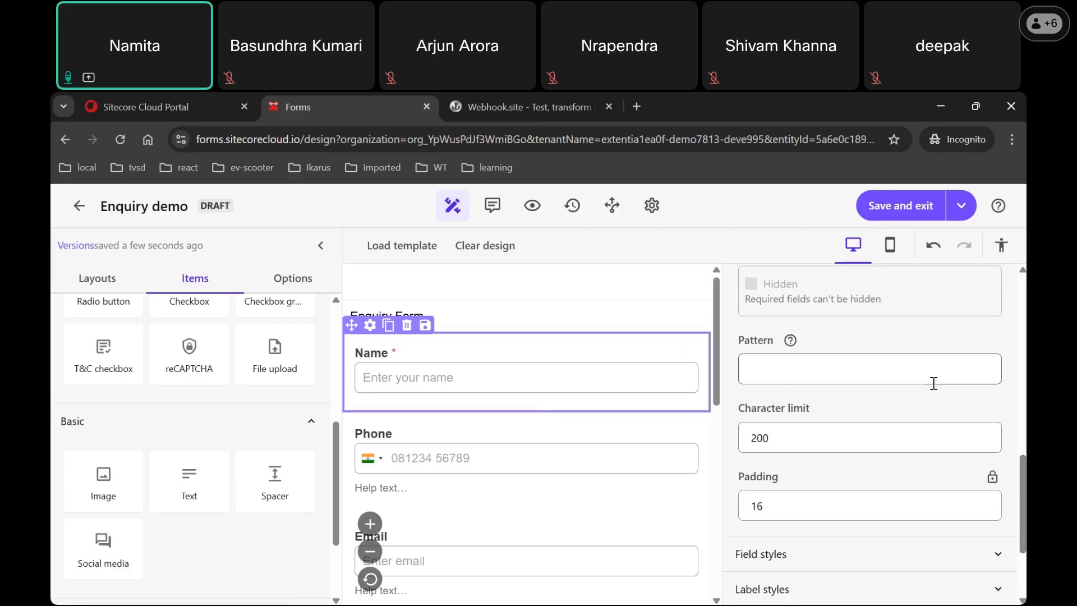
pyautogui.scroll(-1, 1022, 488)
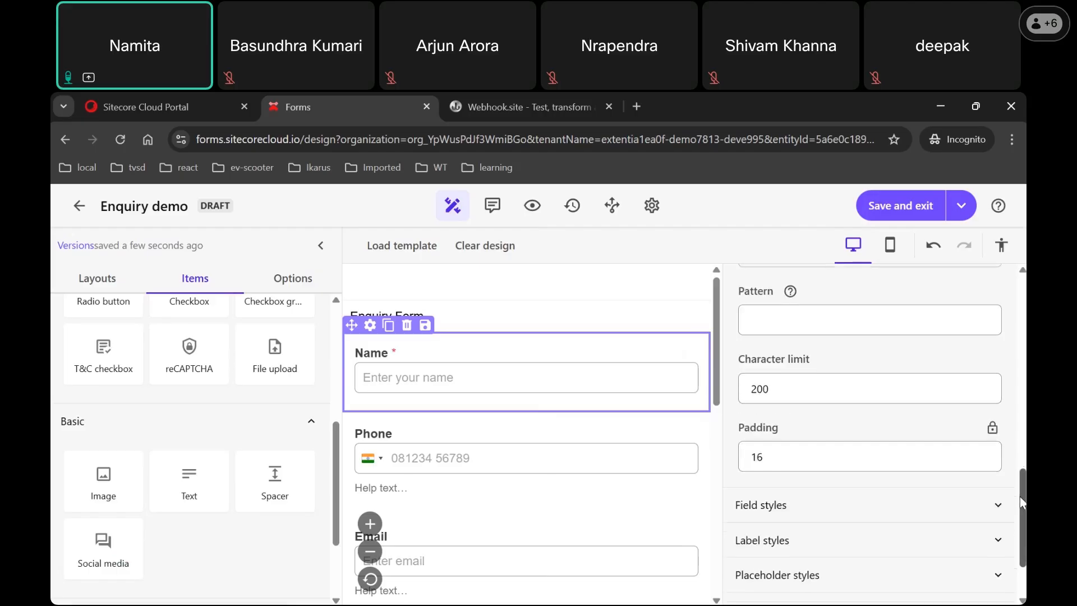
pyautogui.click(754, 392)
pyautogui.doubleClick(754, 391)
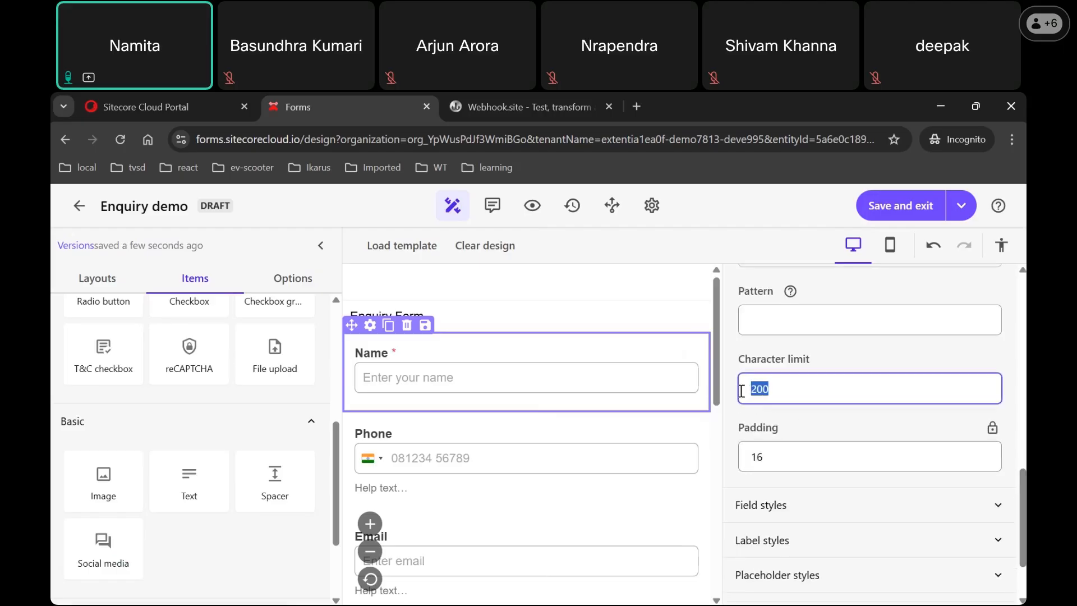
pyautogui.write('50')
pyautogui.moveTo(1024, 506); pyautogui.dragTo(1024, 548)
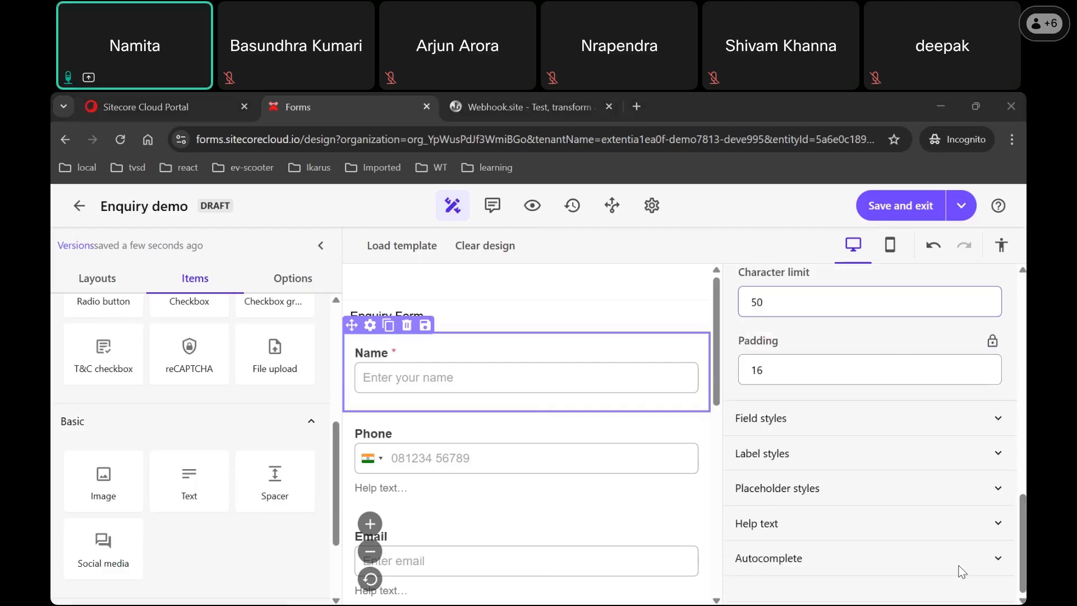
# Step: Set the Name field's autocomplete to field type First name with subtype Billing
pyautogui.click(997, 558)
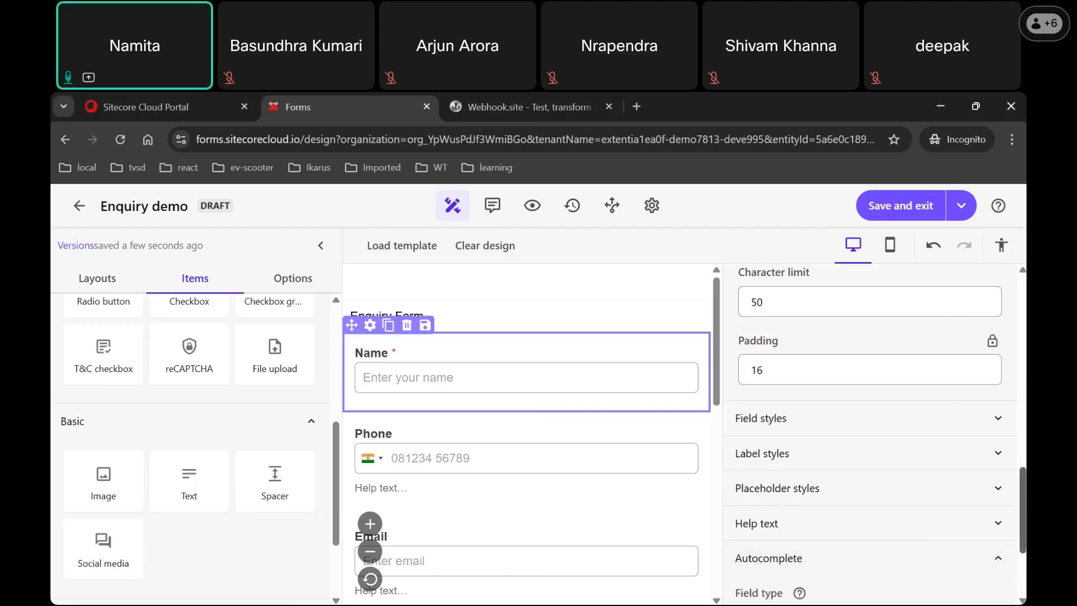
pyautogui.scroll(-3, 892, 413)
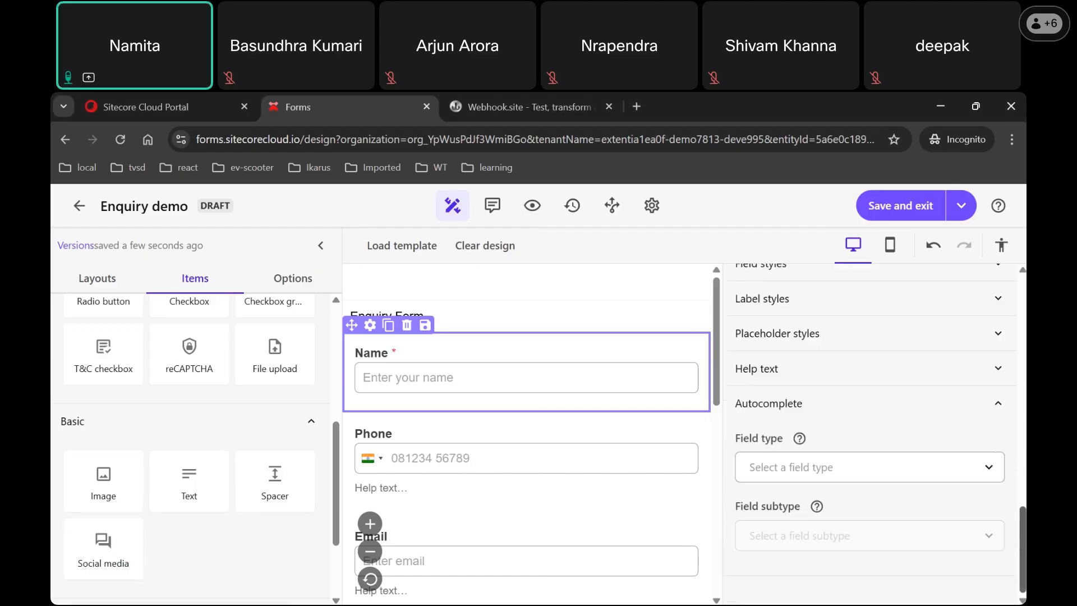
pyautogui.click(978, 476)
pyautogui.scroll(-1, 944, 316)
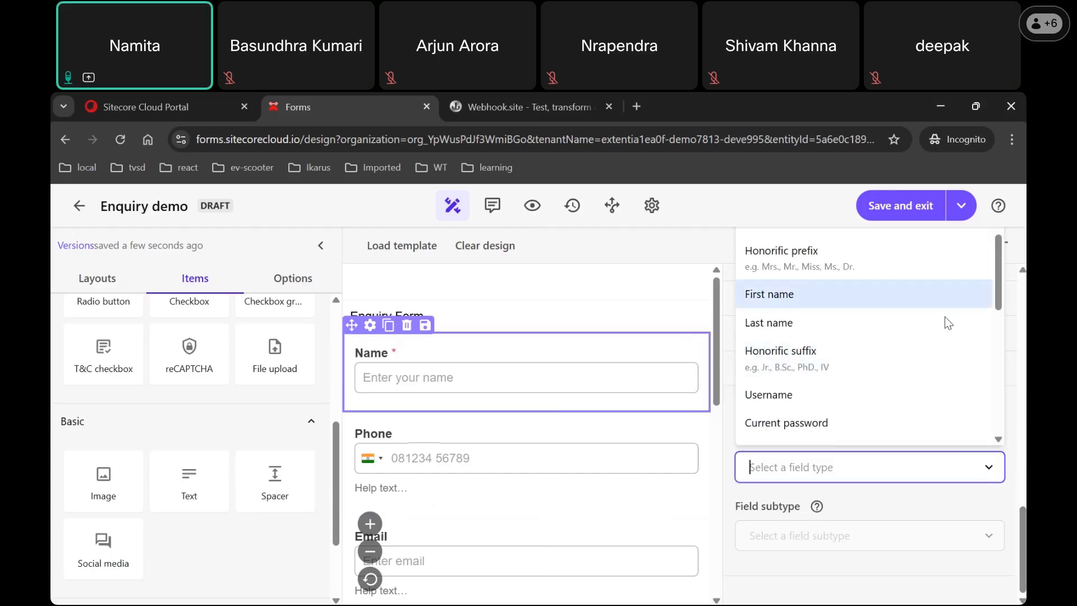
pyautogui.click(842, 294)
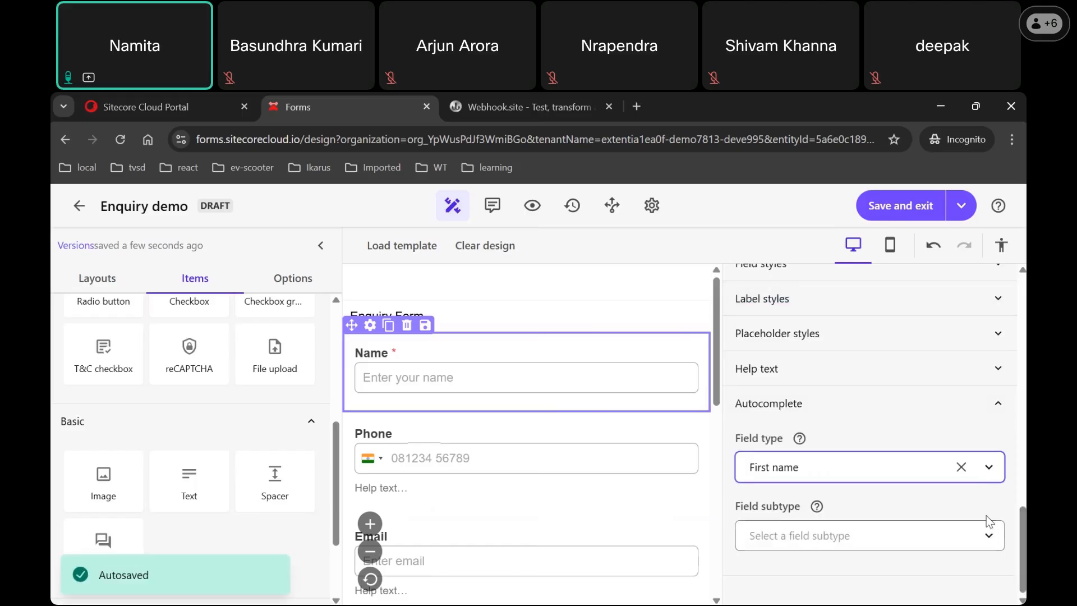
pyautogui.click(984, 539)
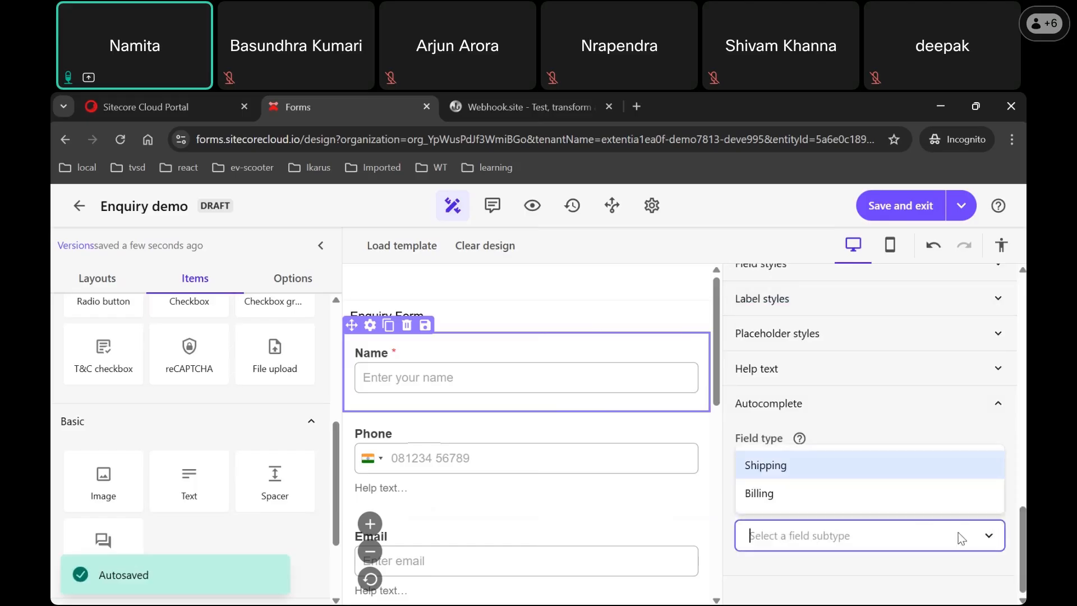
pyautogui.click(877, 504)
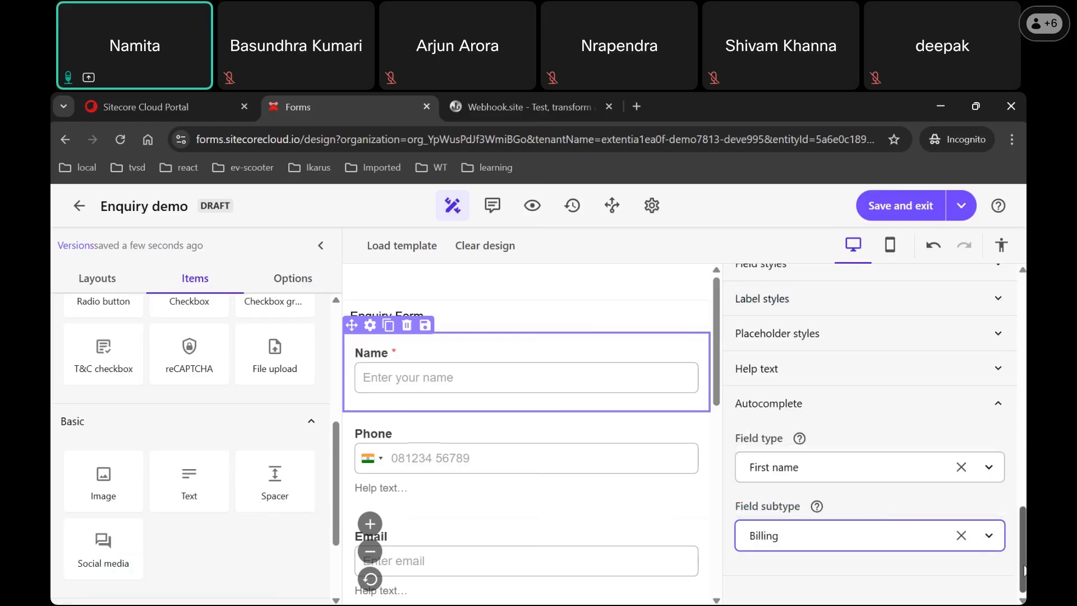
pyautogui.scroll(10, 1023, 546)
pyautogui.scroll(1, 881, 435)
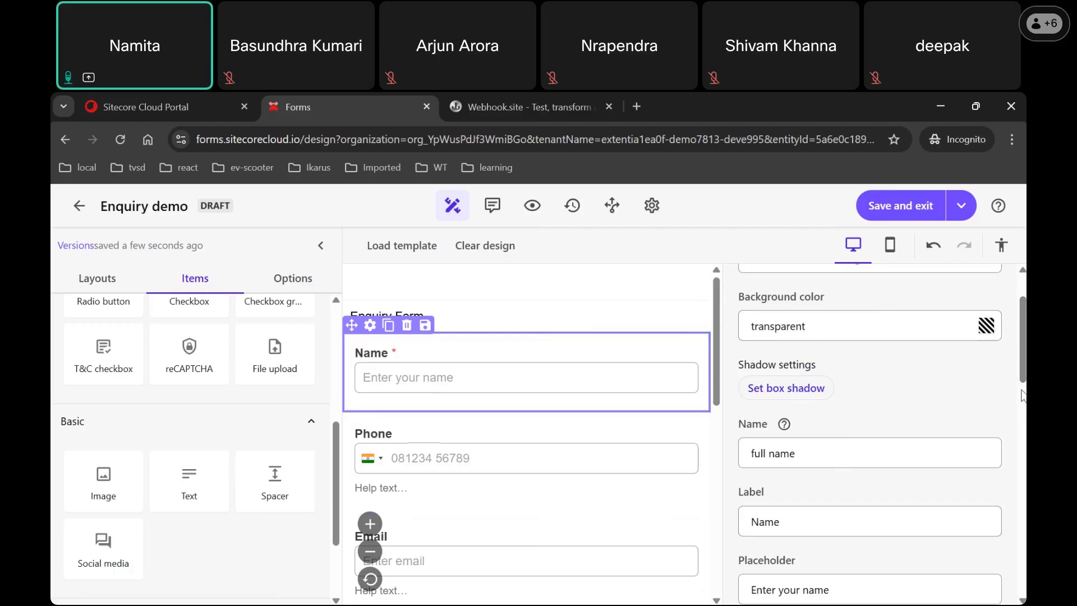
# Step: Drop a saved Name item below the Name field, then delete that duplicate, confirming with Yes
pyautogui.moveTo(1023, 375); pyautogui.dragTo(1024, 356)
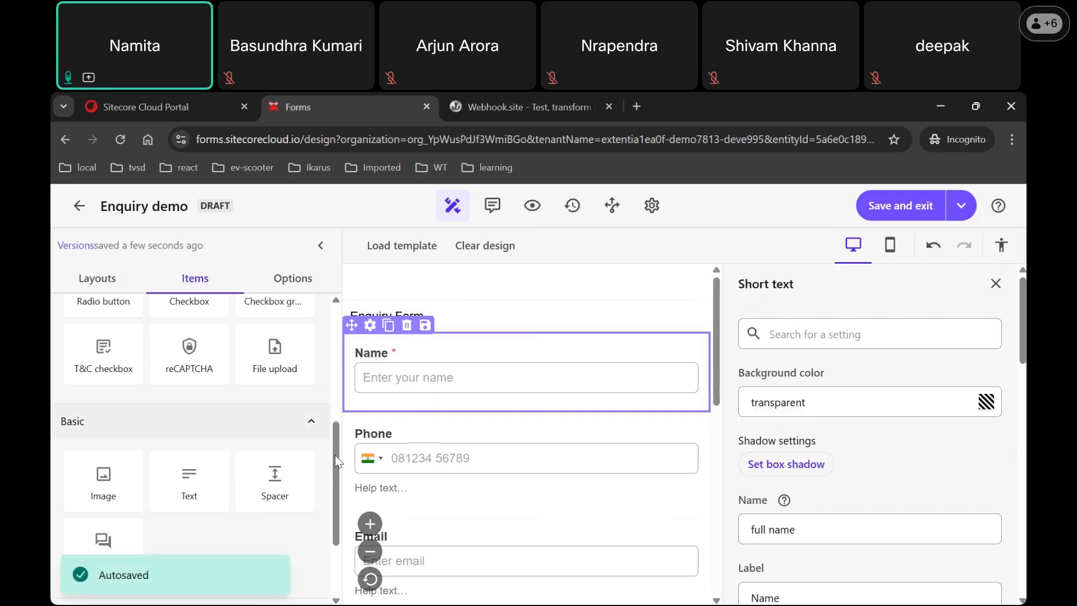
pyautogui.scroll(-2, 331, 494)
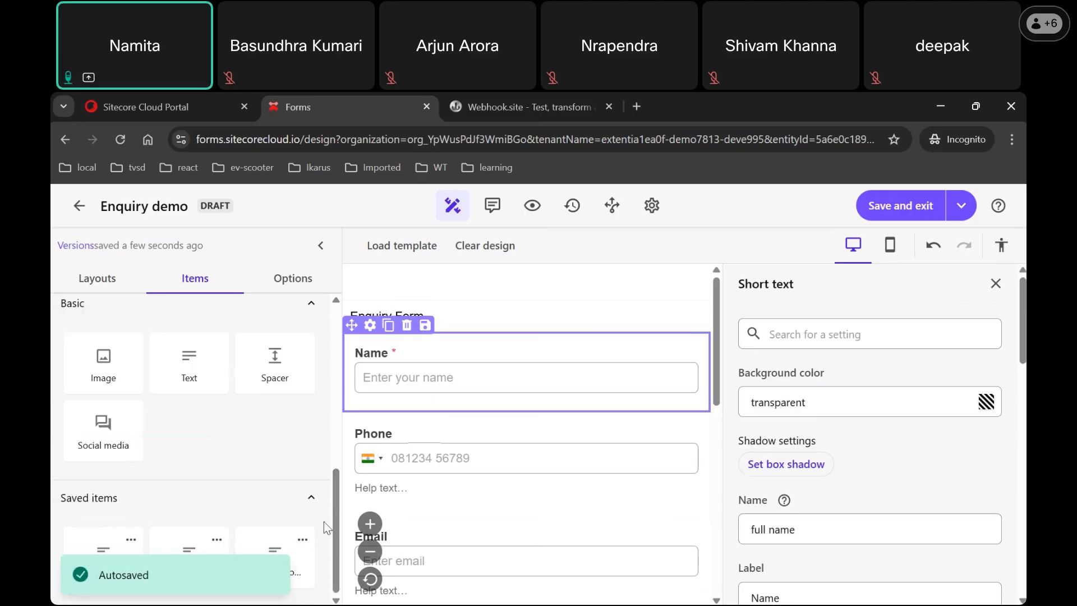
pyautogui.moveTo(336, 525)
pyautogui.mouseDown()
pyautogui.moveTo(355, 370)
pyautogui.moveTo(351, 527)
pyautogui.mouseUp()
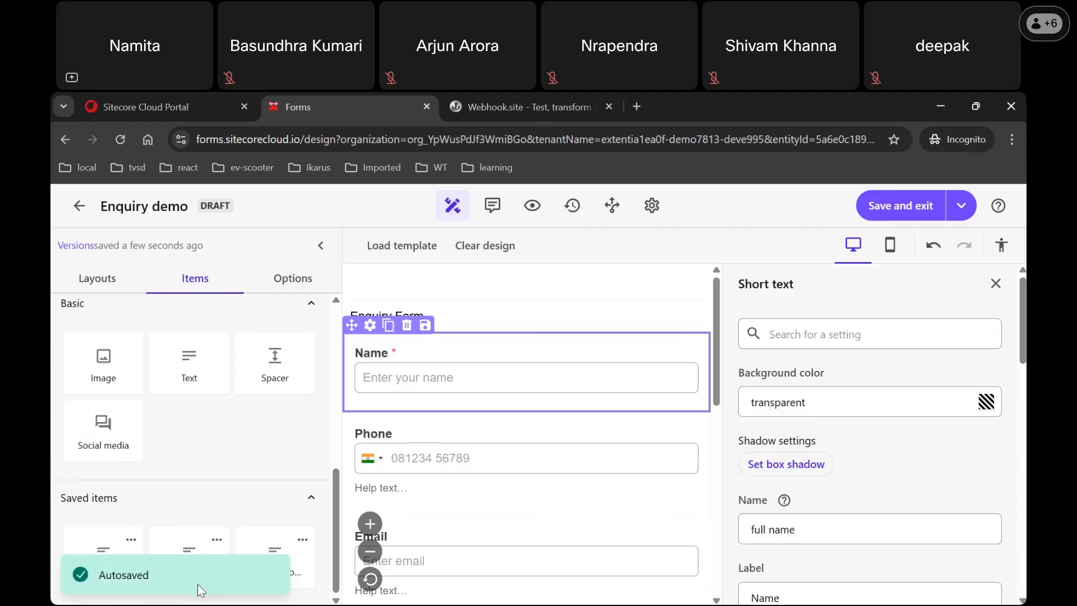
pyautogui.click(517, 458)
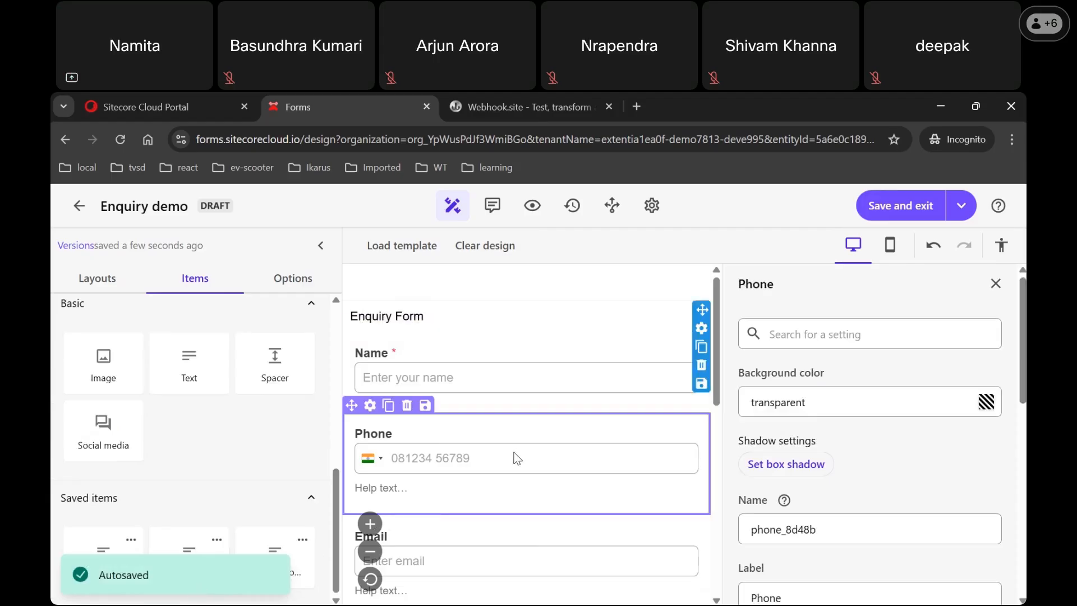
pyautogui.click(496, 367)
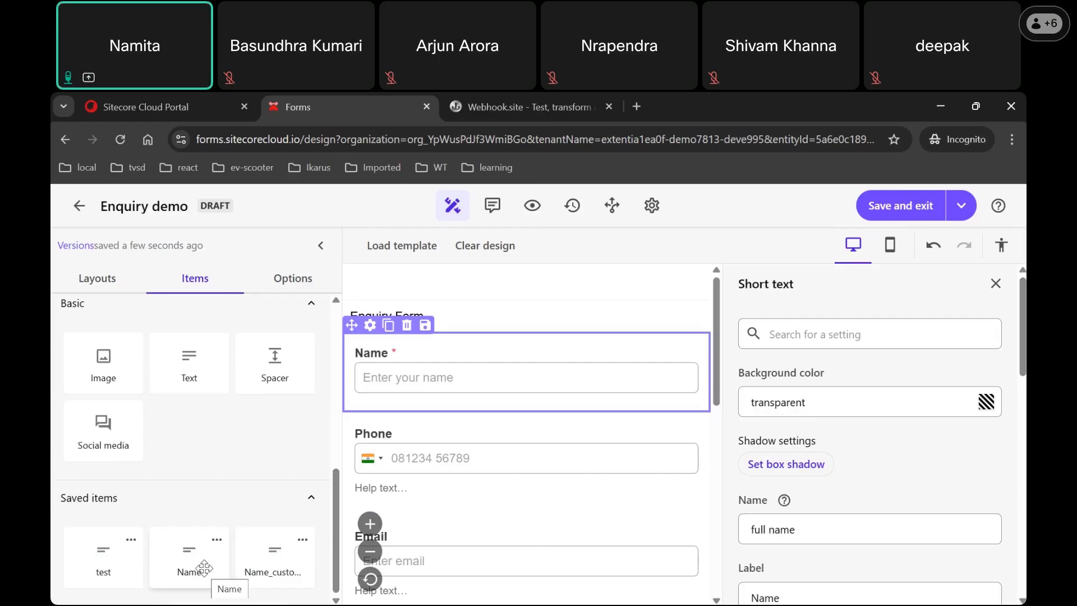
pyautogui.moveTo(203, 568); pyautogui.dragTo(484, 445)
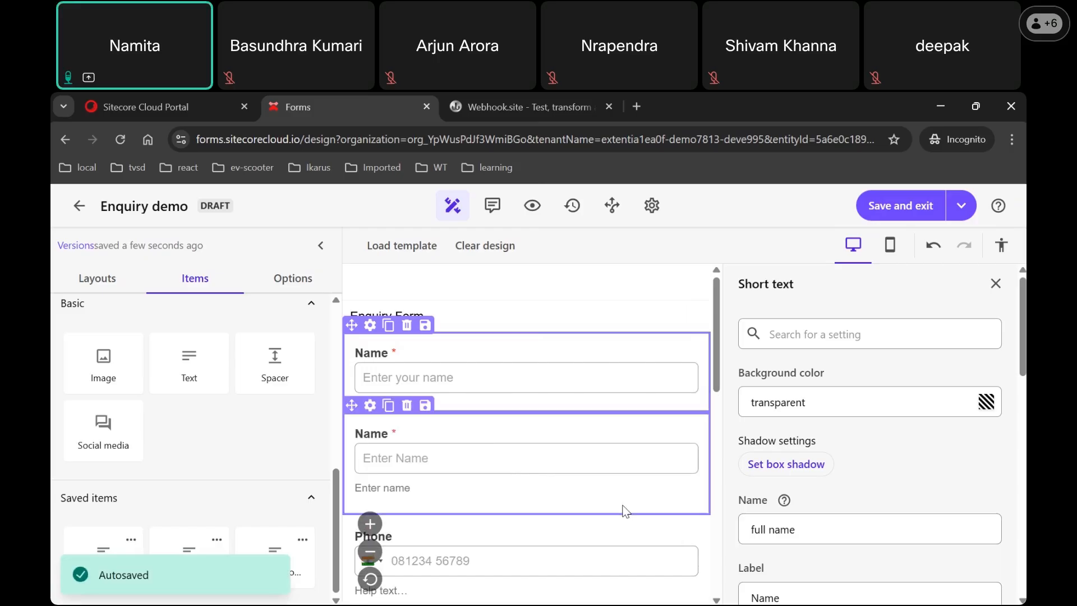
pyautogui.click(407, 405)
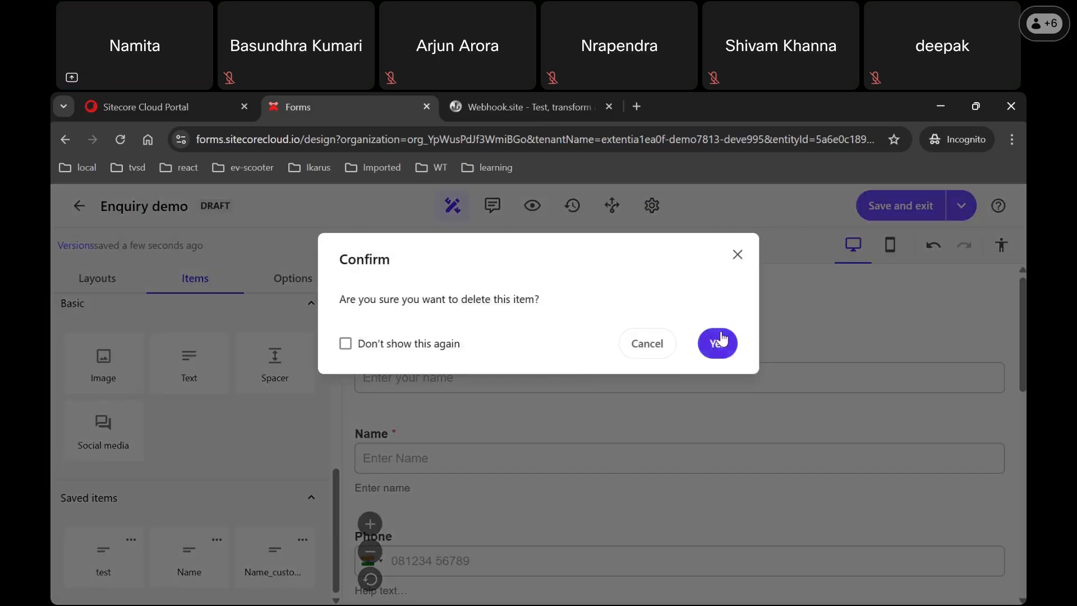
pyautogui.click(719, 342)
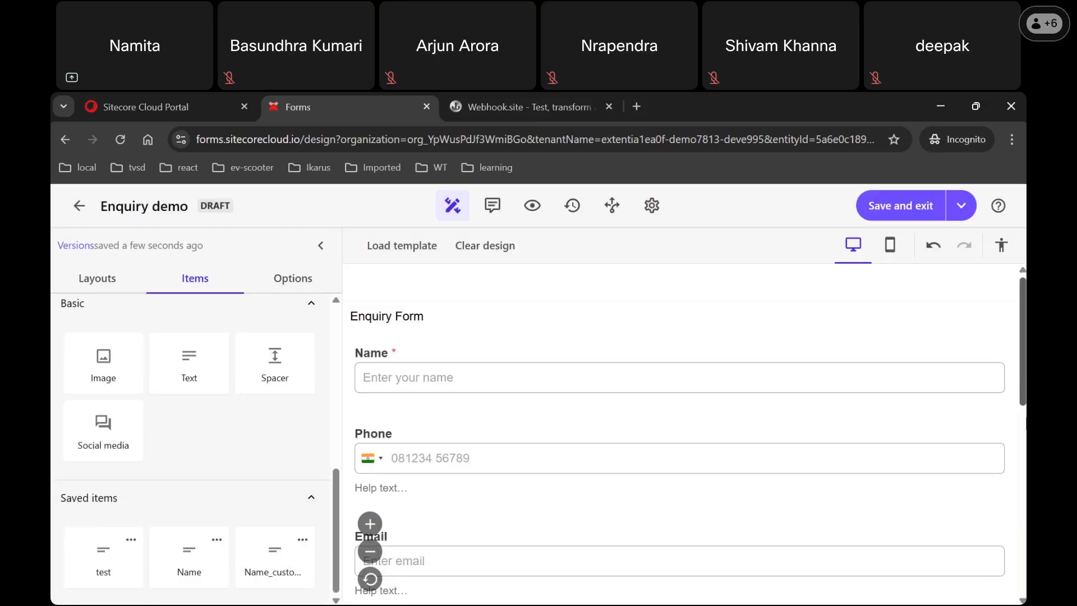
# Step: Change the Long text field's name setting to 'enquiry text', then deselect the reCAPTCHA block
pyautogui.scroll(-5, 1025, 421)
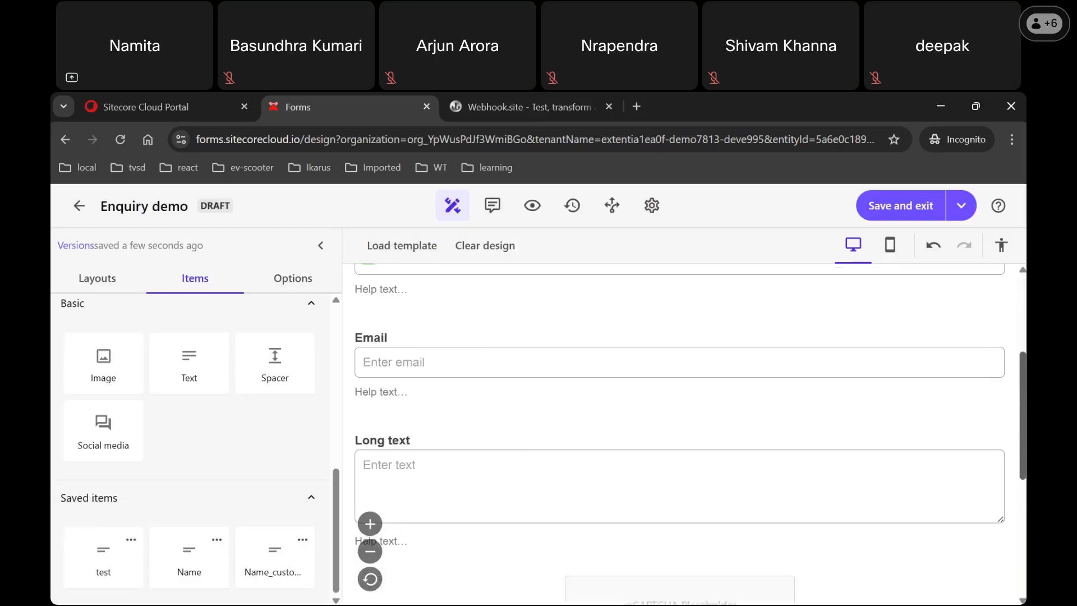
pyautogui.click(812, 397)
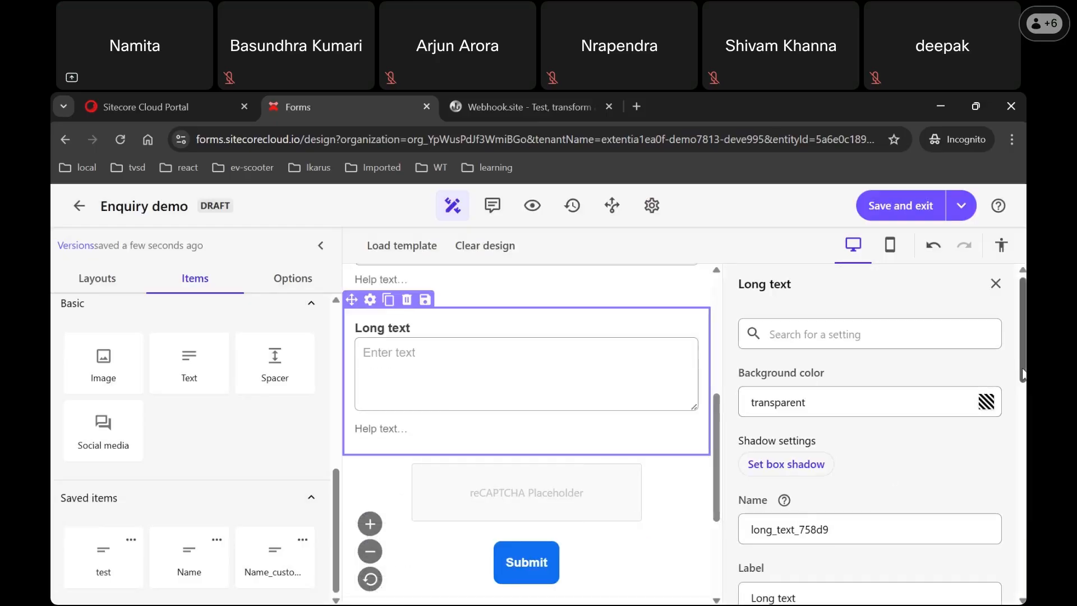
pyautogui.scroll(-2, 1021, 374)
pyautogui.click(866, 430)
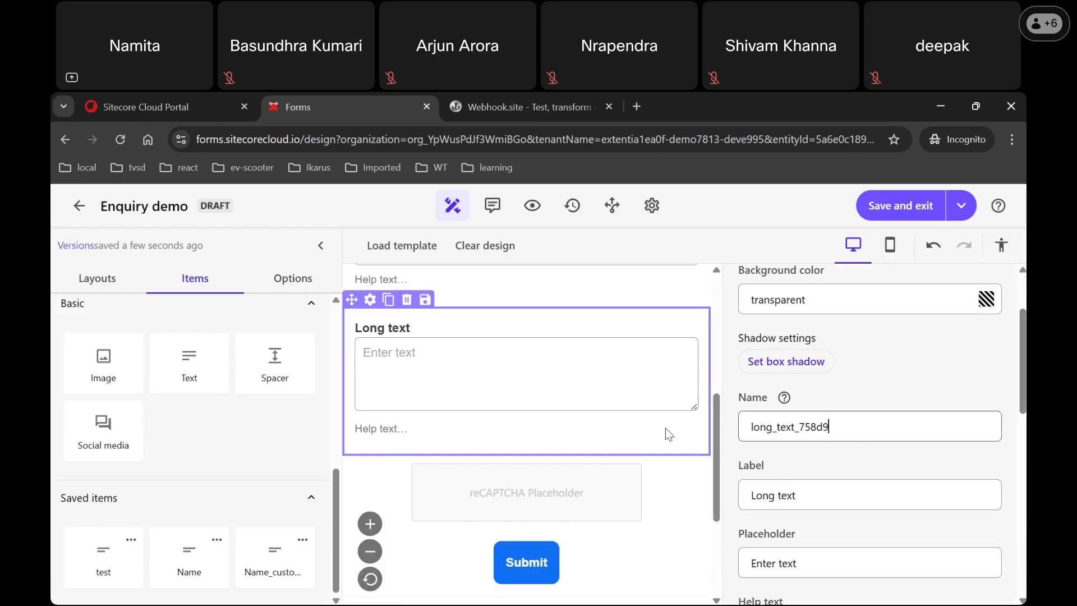
pyautogui.hotkey('ctrl', 'a')
pyautogui.write('de')
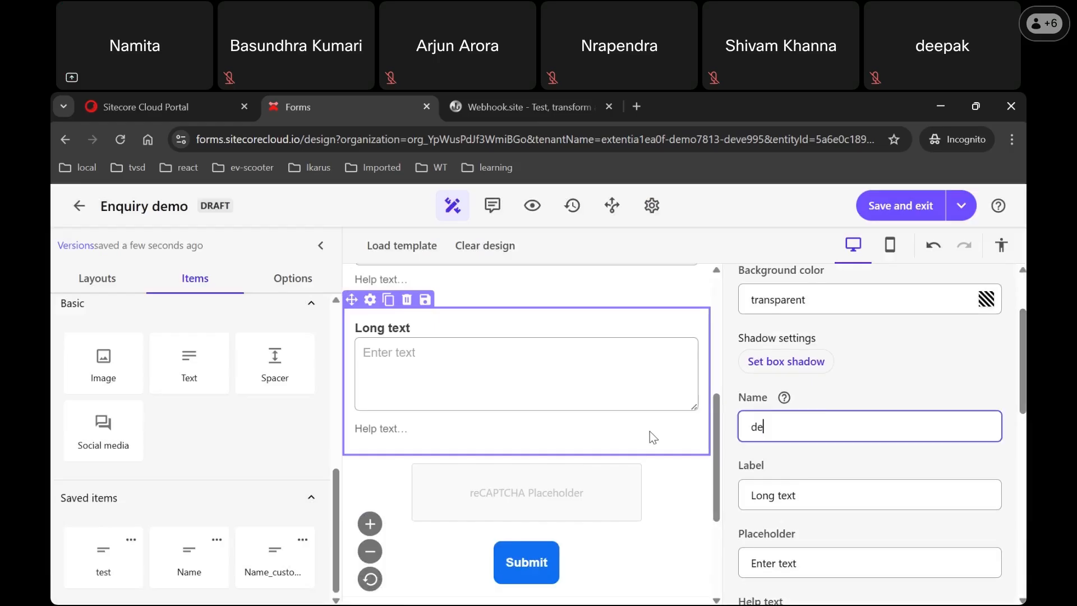
pyautogui.write('cri')
pyautogui.press('BackSpace')
pyautogui.press('BackSpace')
pyautogui.press('BackSpace')
pyautogui.press('BackSpace')
pyautogui.press('BackSpace')
pyautogui.write('enquiry text')
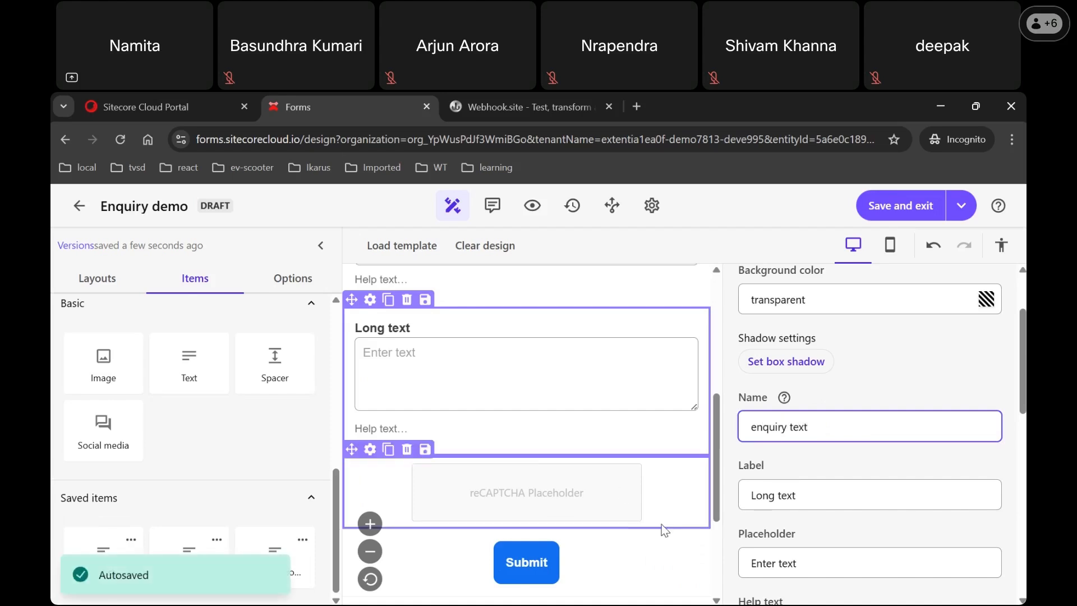
pyautogui.click(616, 506)
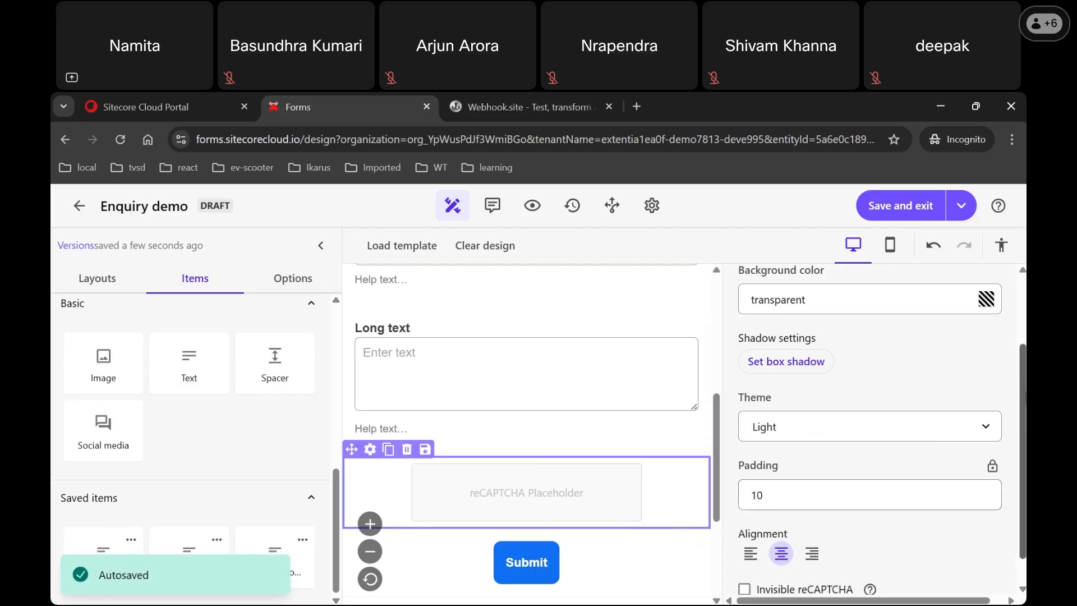
pyautogui.moveTo(1023, 431); pyautogui.dragTo(1023, 455)
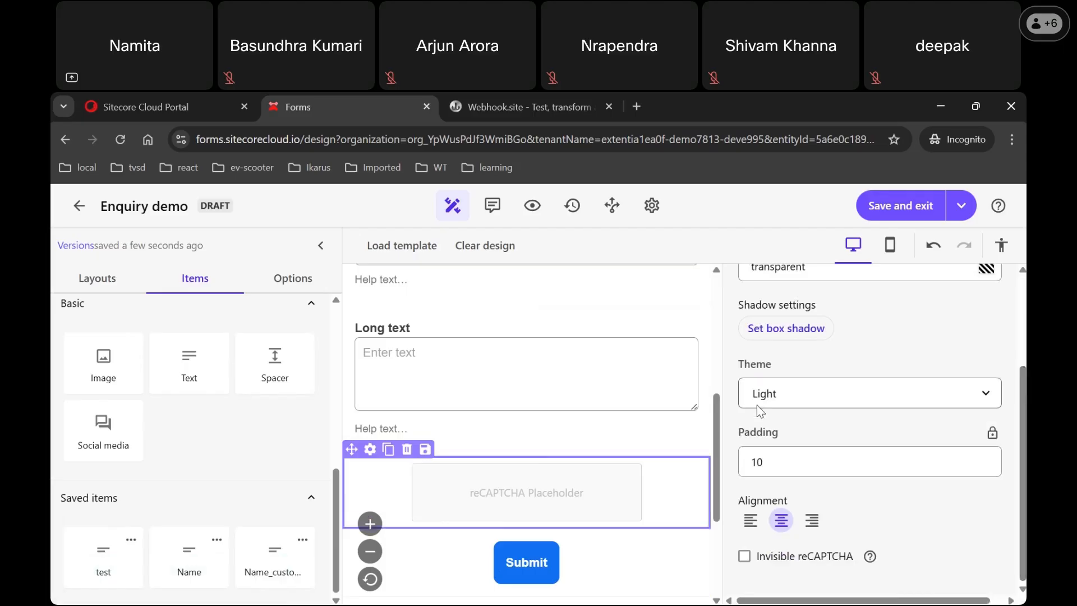
pyautogui.click(726, 516)
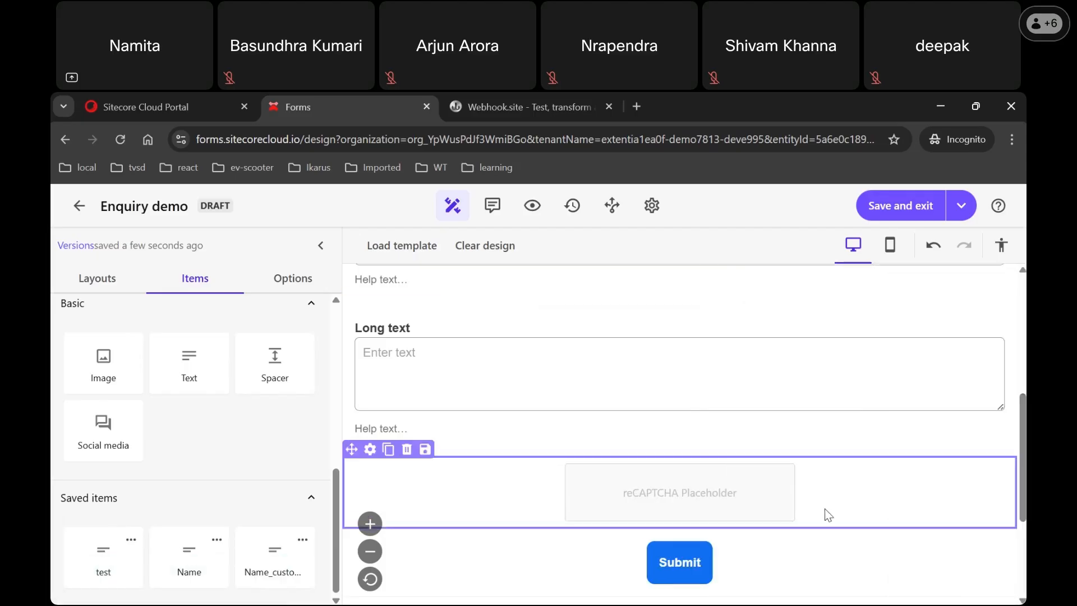
# Step: Add a summary page so the final button reads Review, and inspect that button's settings
pyautogui.moveTo(1023, 466); pyautogui.dragTo(1024, 538)
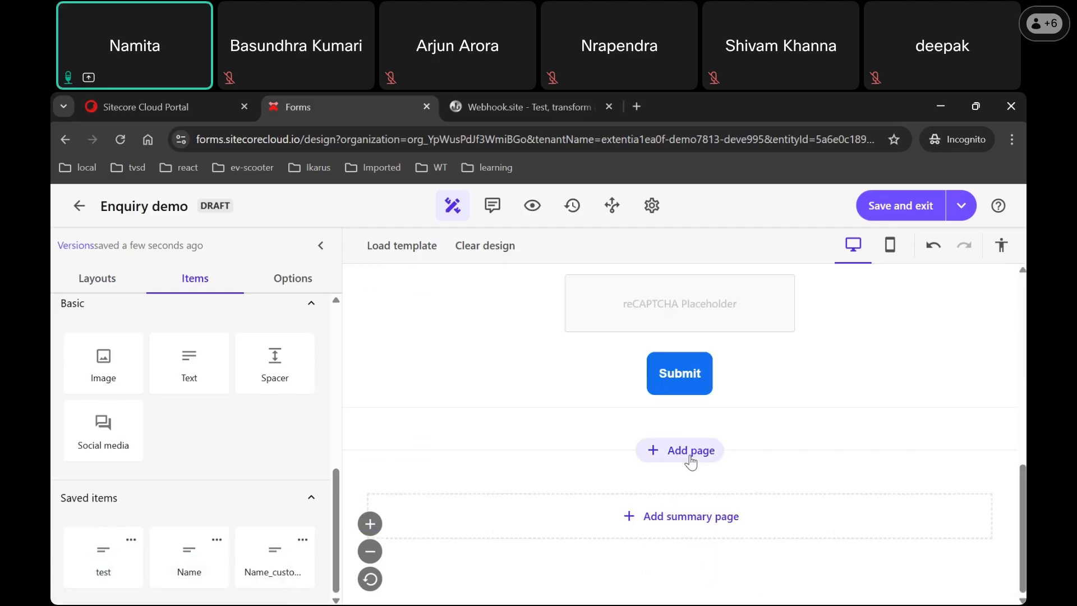
pyautogui.click(685, 532)
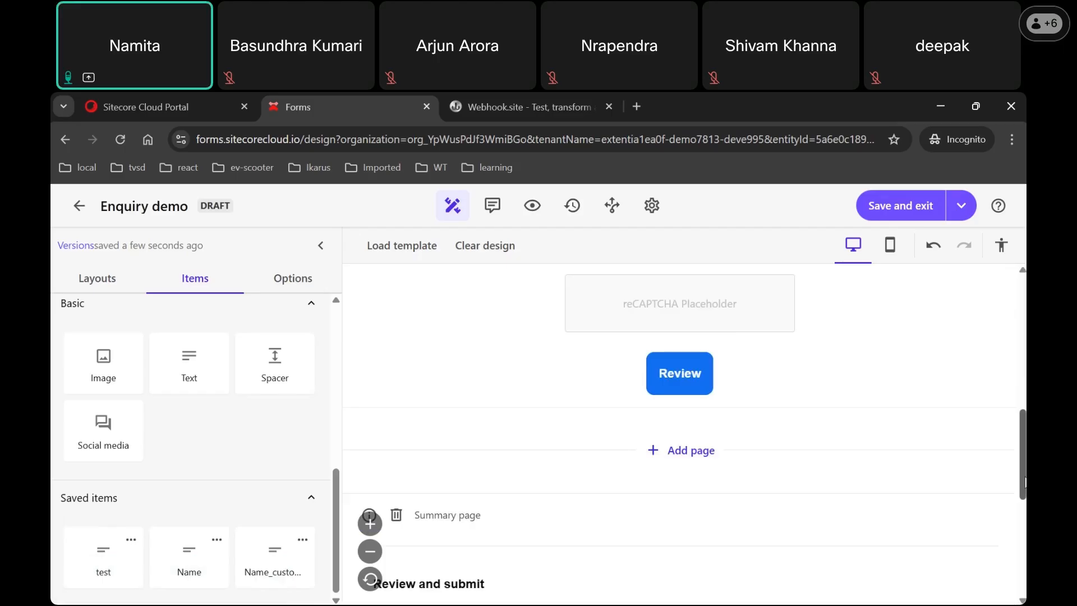
pyautogui.moveTo(1024, 481); pyautogui.dragTo(1024, 450)
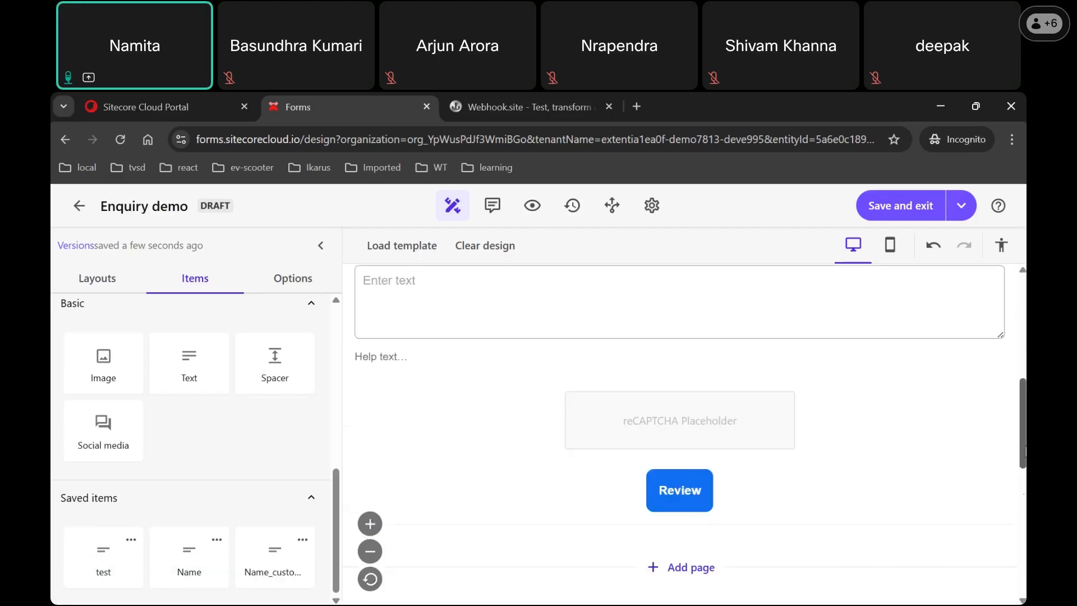
pyautogui.click(683, 511)
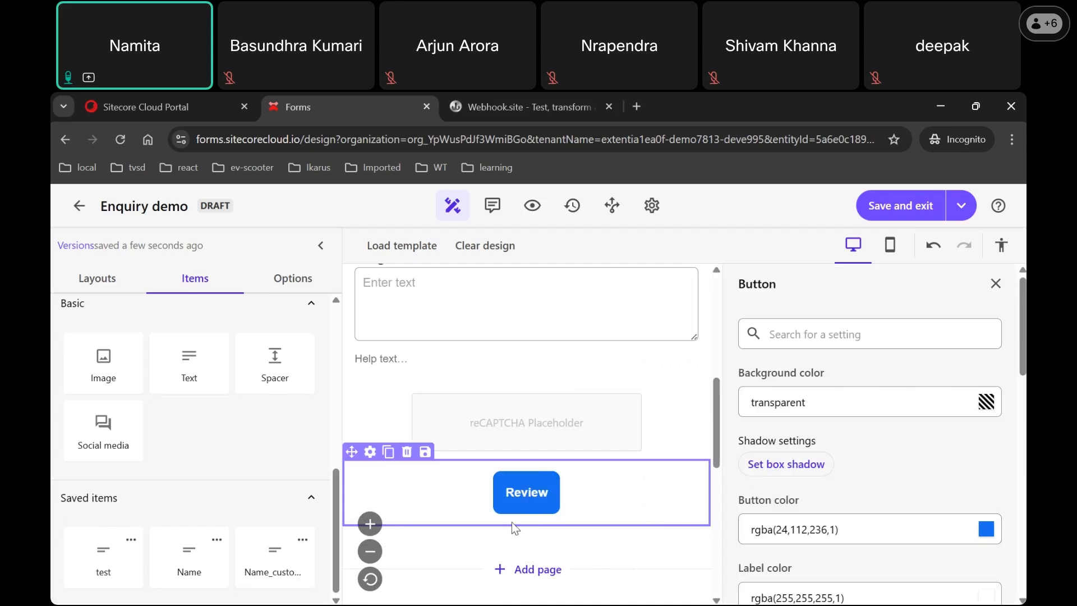
pyautogui.moveTo(1023, 385); pyautogui.dragTo(1023, 466)
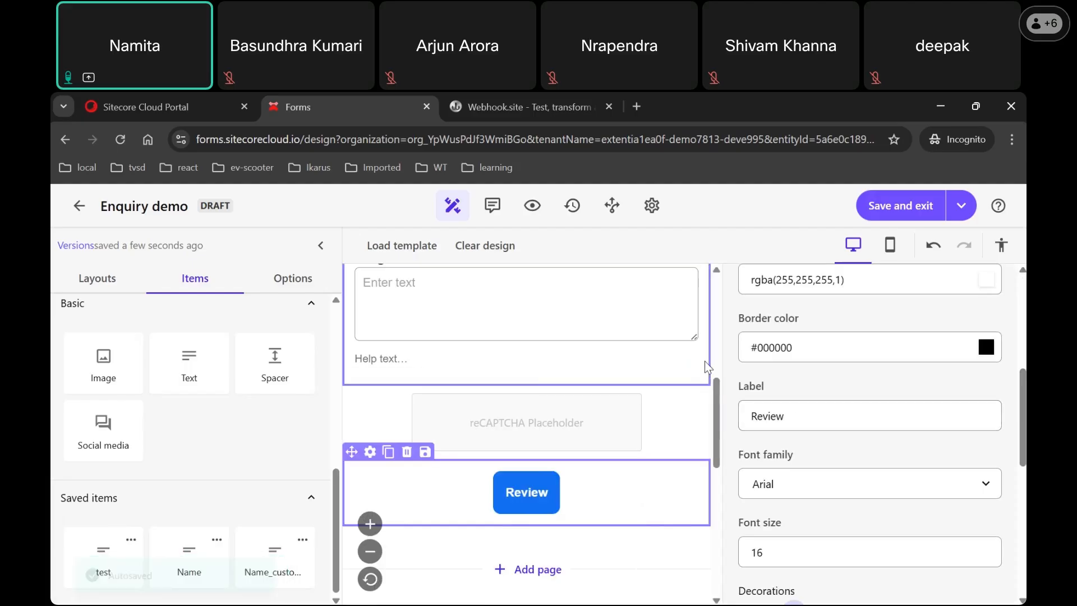
pyautogui.click(717, 392)
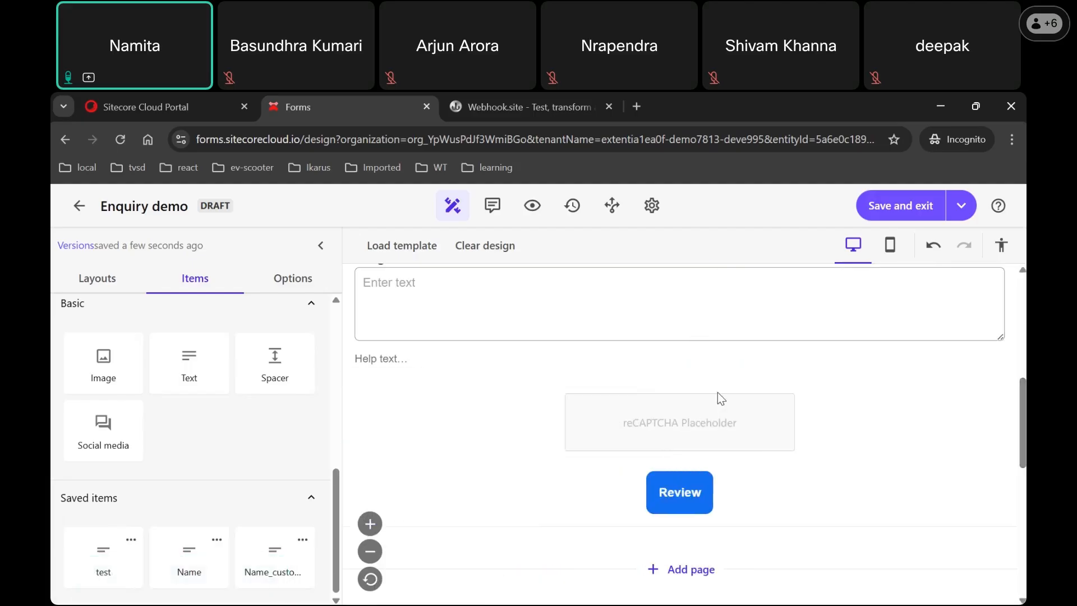
pyautogui.moveTo(1022, 432); pyautogui.dragTo(1019, 525)
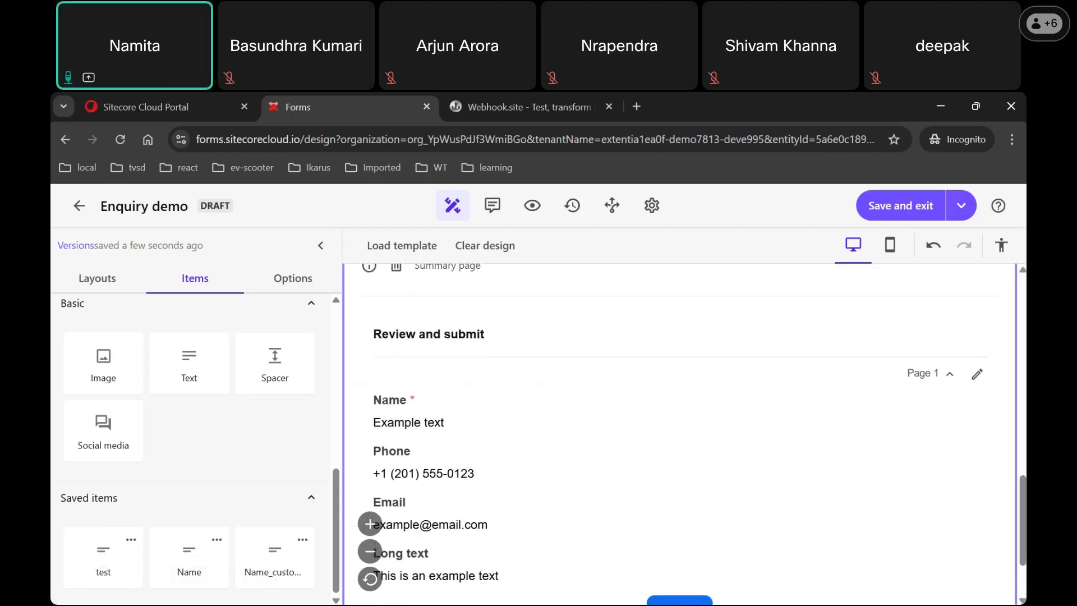
pyautogui.moveTo(1023, 499)
pyautogui.mouseDown()
pyautogui.moveTo(1025, 338)
pyautogui.moveTo(1023, 488)
pyautogui.mouseUp()
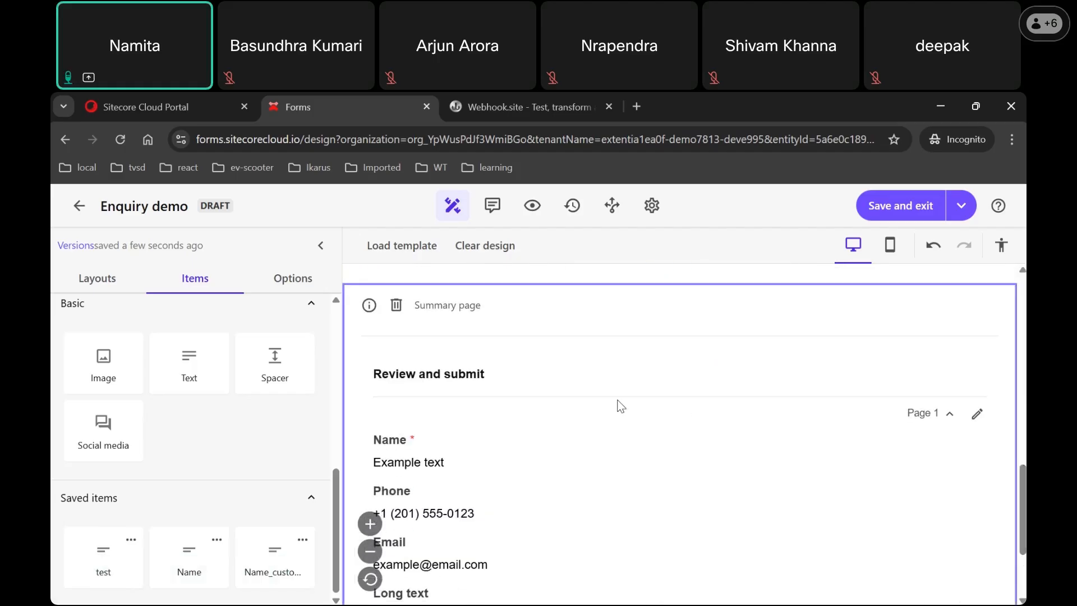
pyautogui.click(574, 371)
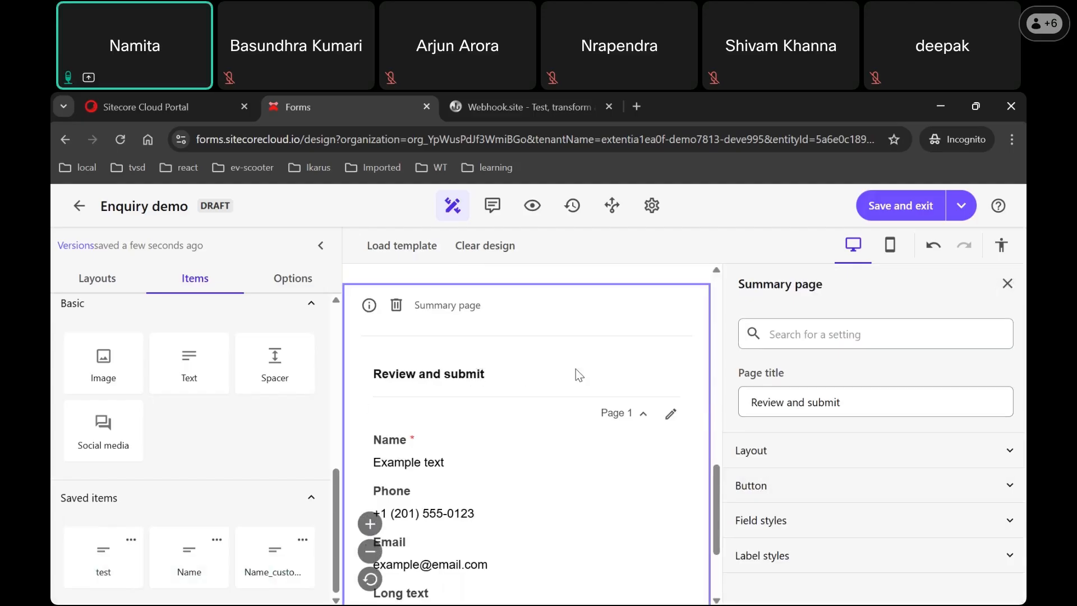
pyautogui.click(1009, 285)
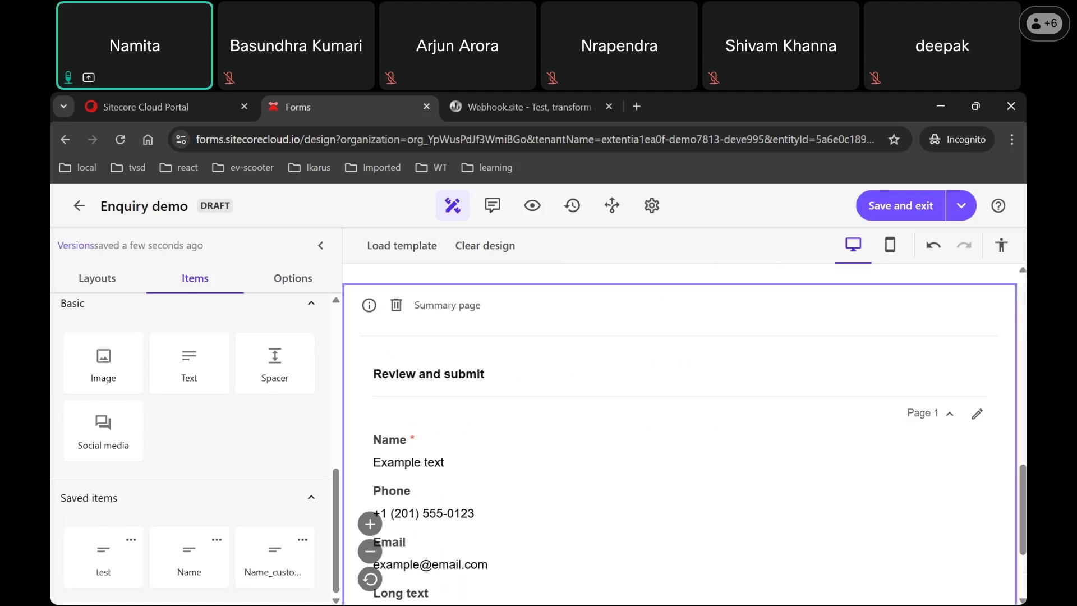
pyautogui.scroll(-3, 682, 431)
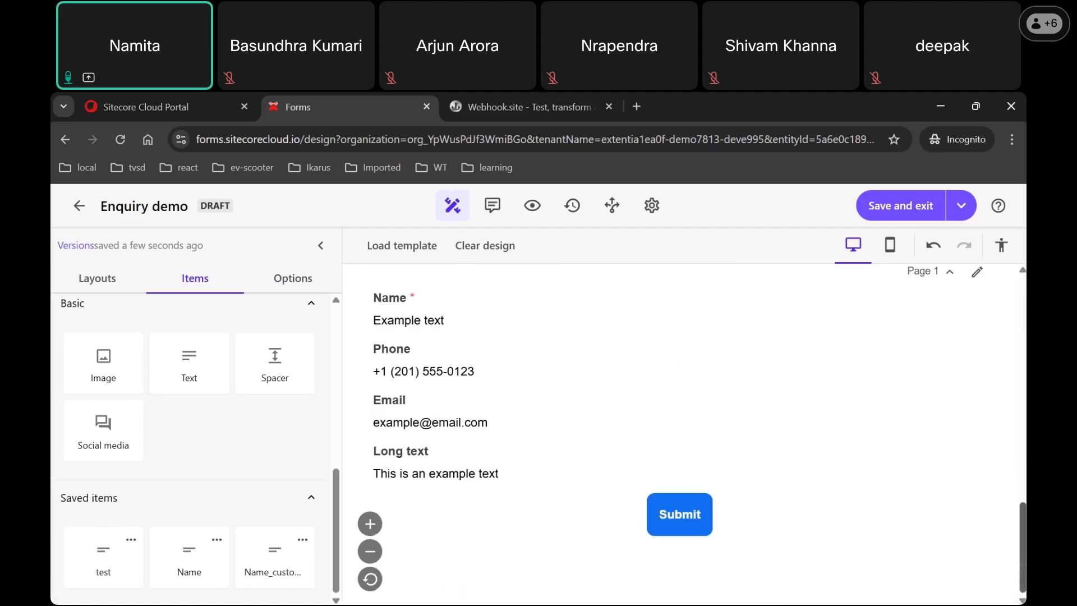
# Step: Use Save and exit at the top of the canvas to store the Enquiry demo design
pyautogui.moveTo(1022, 547); pyautogui.dragTo(1023, 316)
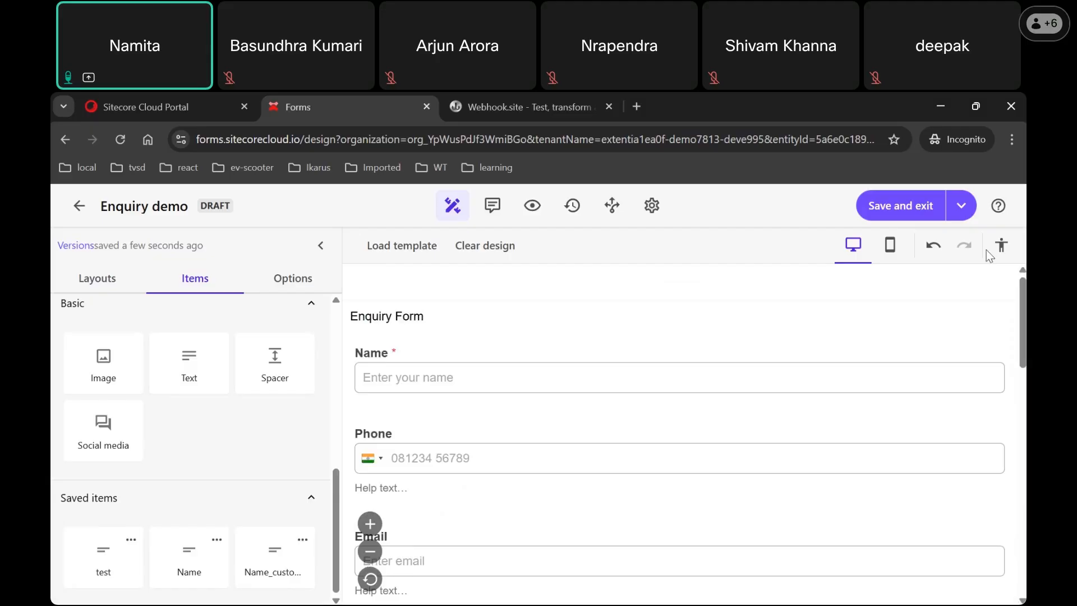
pyautogui.click(887, 209)
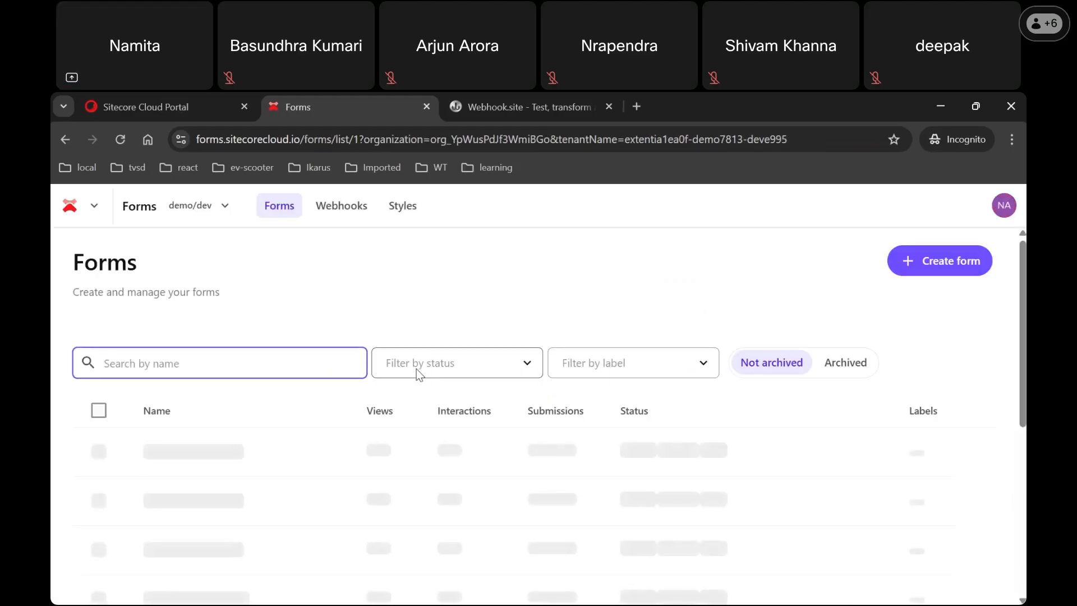
# Step: Open the form2 webhook's edit settings from the Webhooks list, then view Webhook.site's received request
pyautogui.click(339, 219)
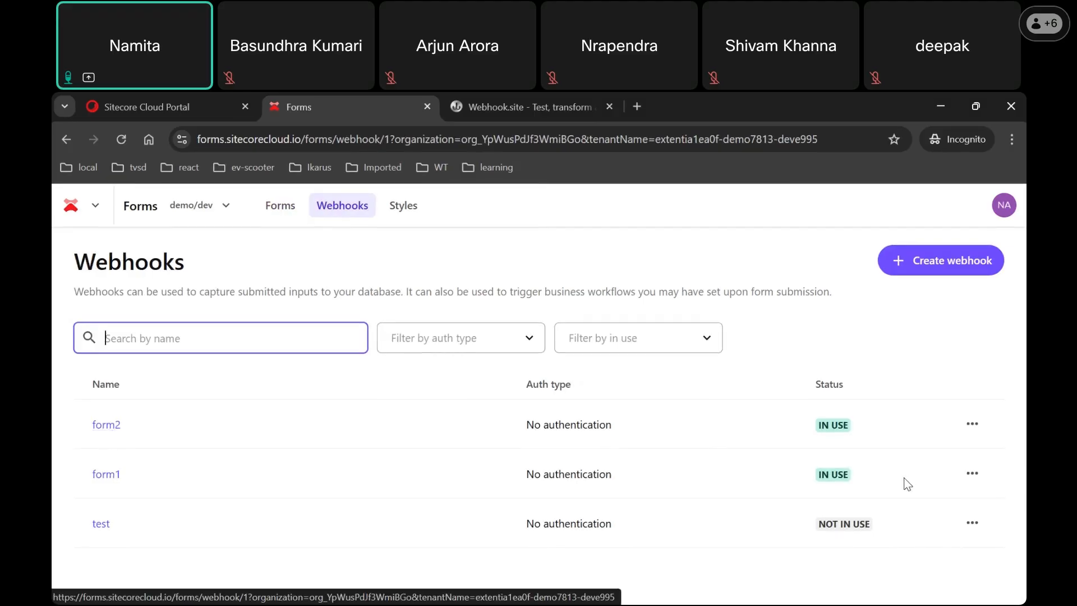
pyautogui.click(972, 430)
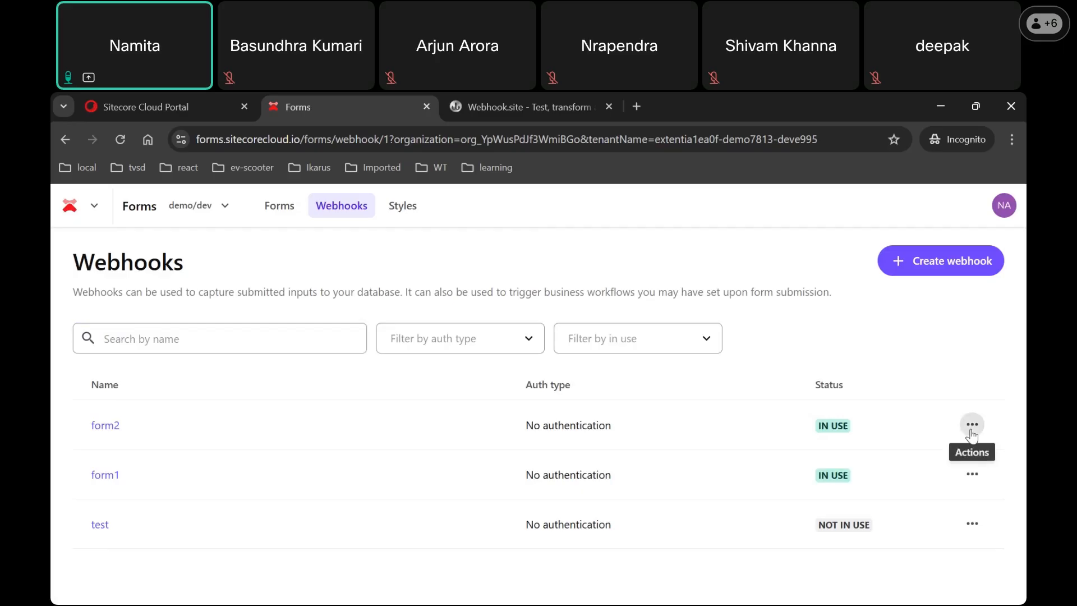
pyautogui.click(886, 466)
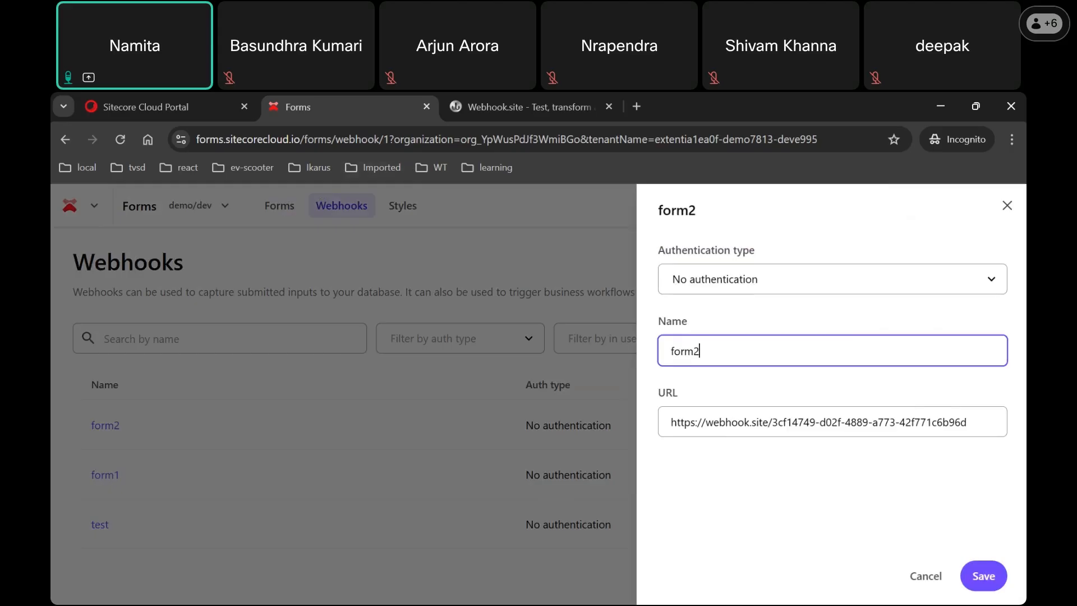
pyautogui.click(882, 124)
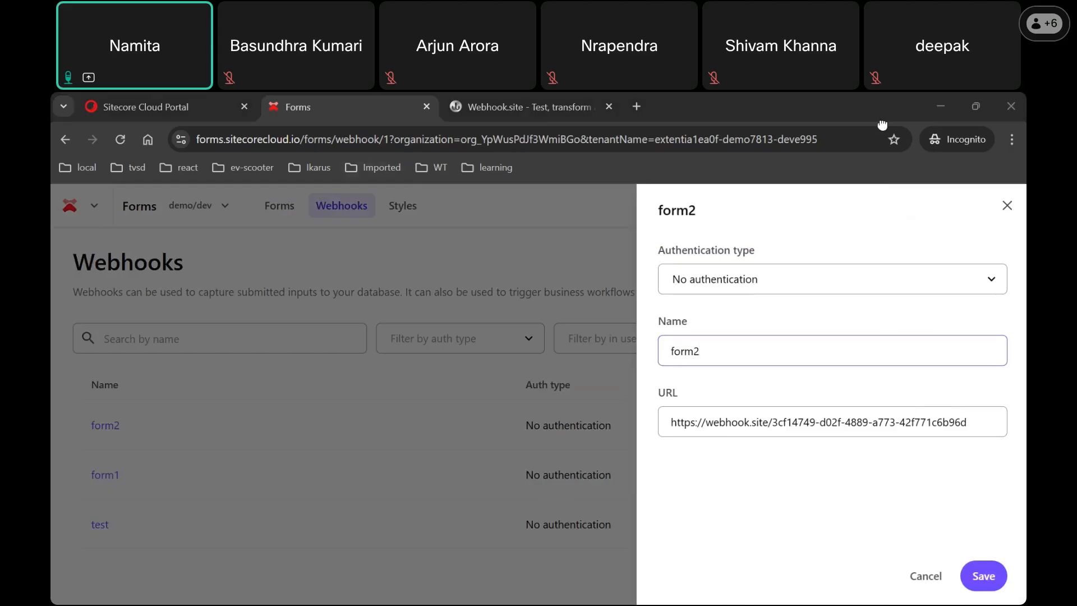
pyautogui.click(545, 102)
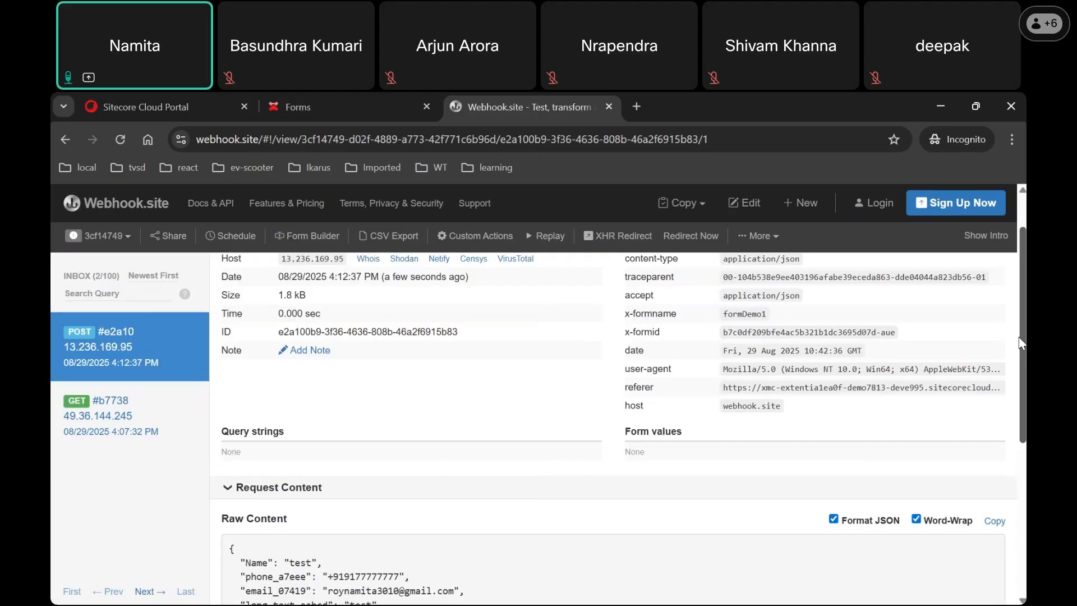
# Step: Review formDemo1's POST request JSON, then return to the form2 webhook settings in Forms
pyautogui.moveTo(1021, 340); pyautogui.dragTo(1022, 214)
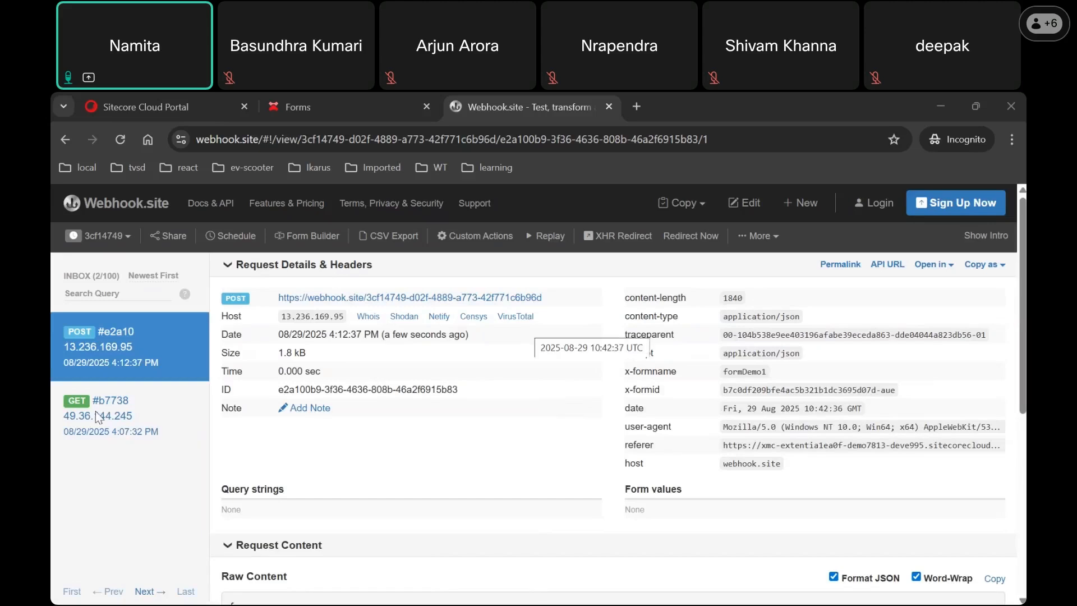
pyautogui.click(312, 108)
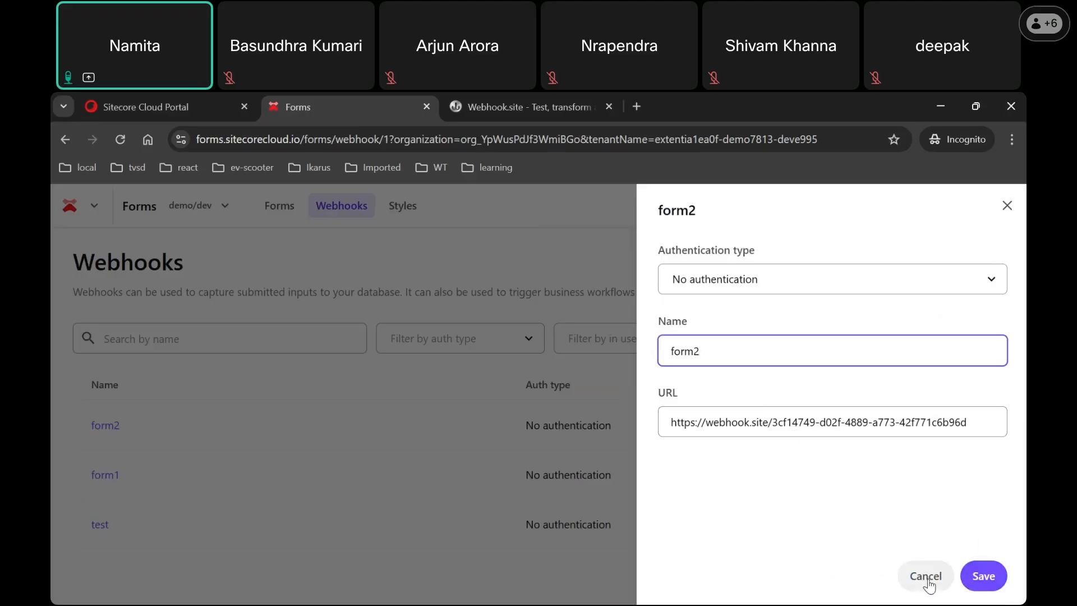
# Step: Open the Enquiry demo form's settings and choose form2 as its webhook
pyautogui.click(1012, 213)
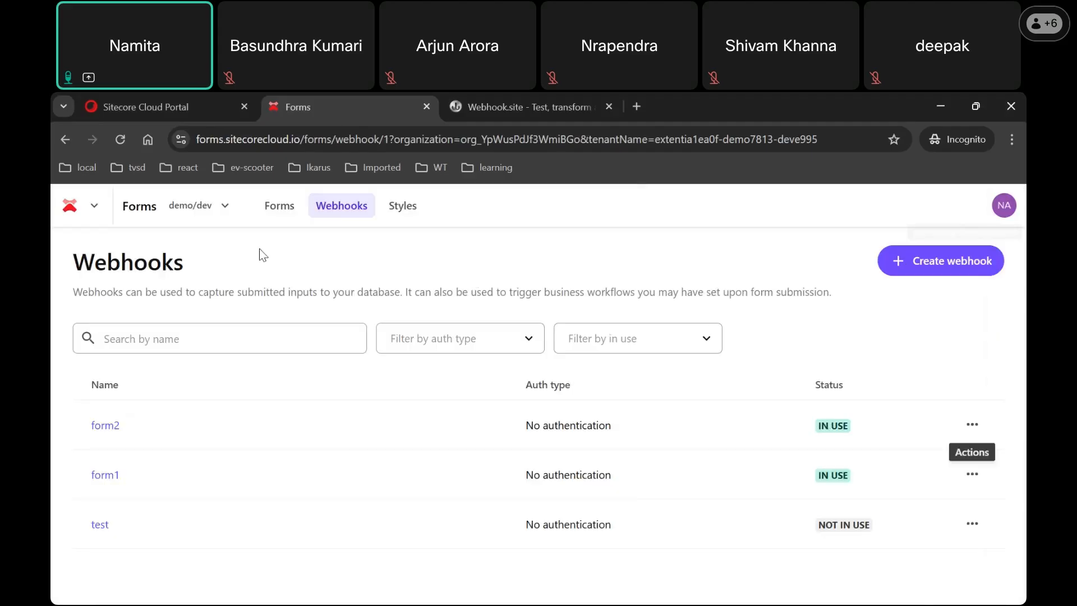
pyautogui.click(271, 217)
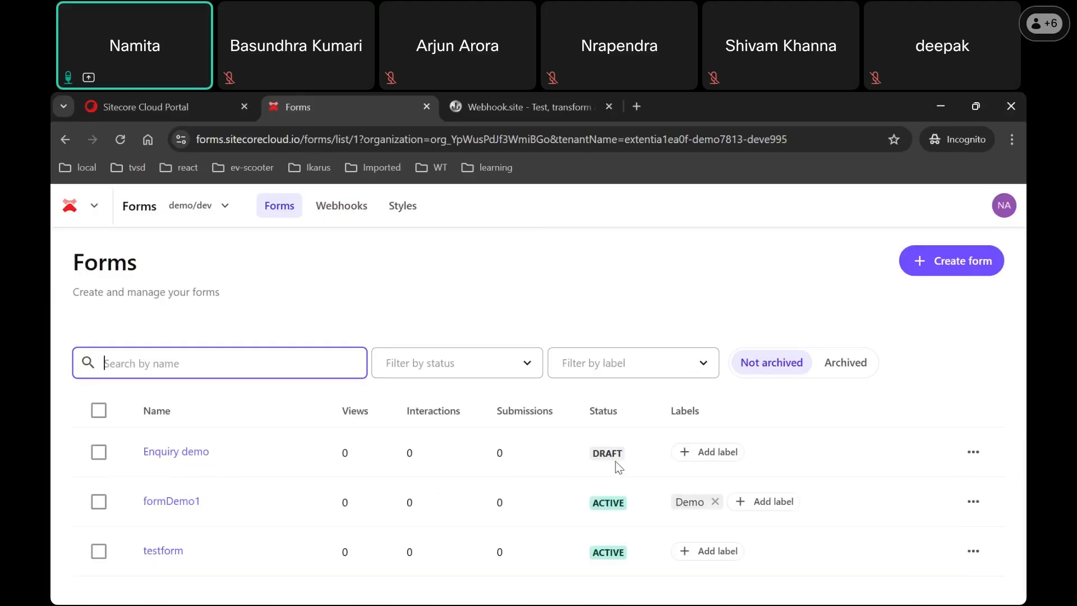
pyautogui.click(178, 455)
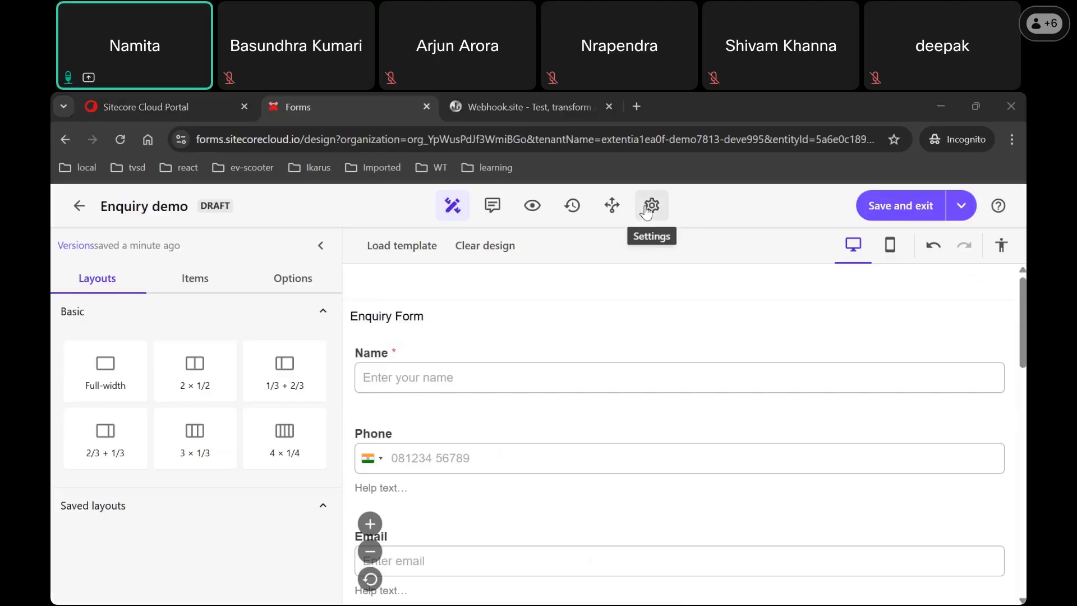
pyautogui.click(648, 210)
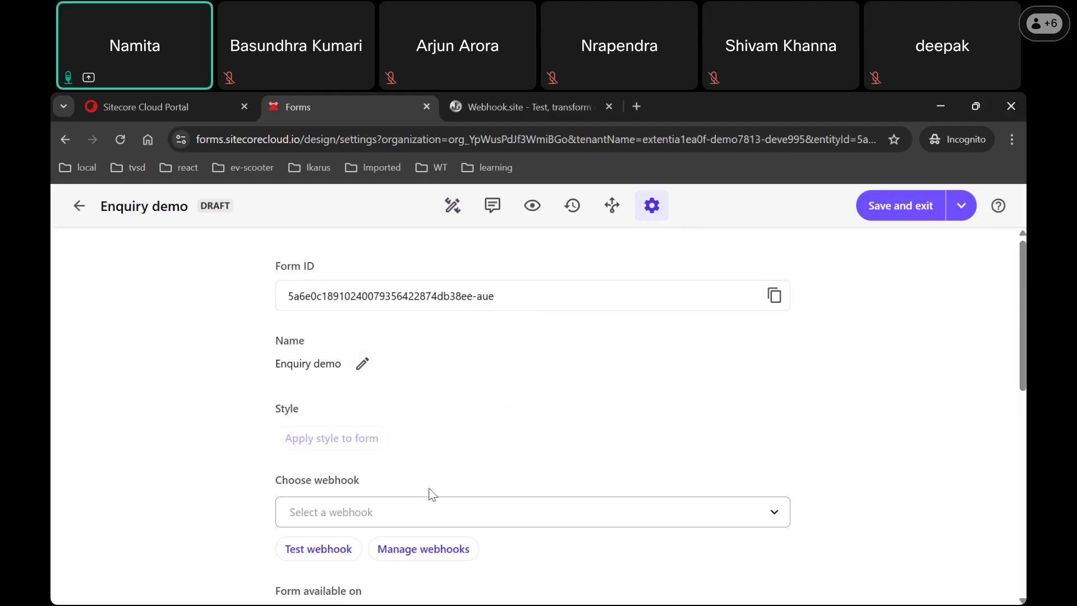
pyautogui.scroll(-2, 1021, 314)
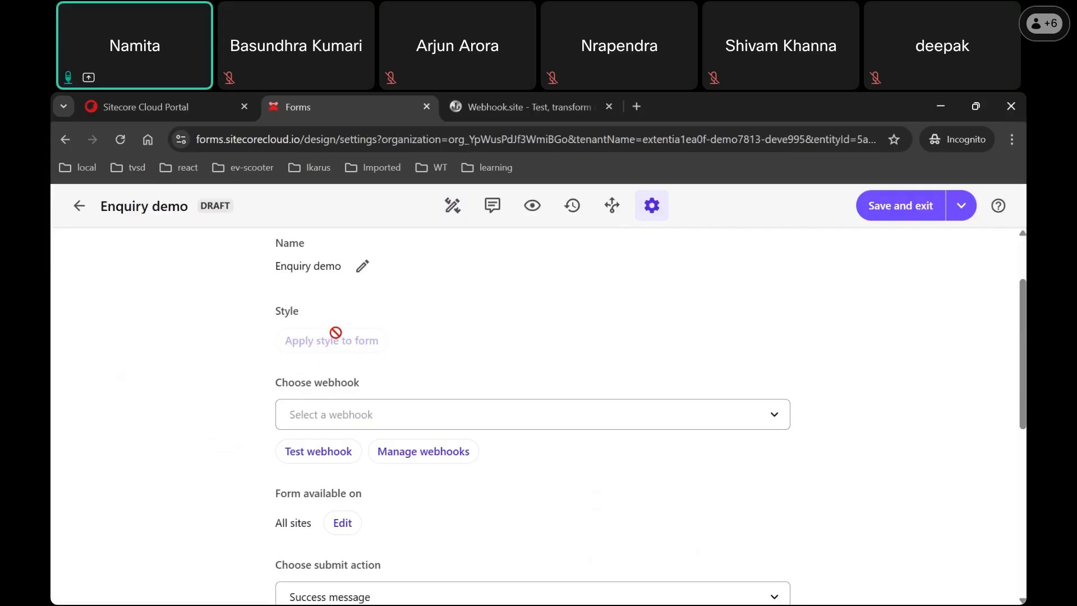
pyautogui.click(776, 421)
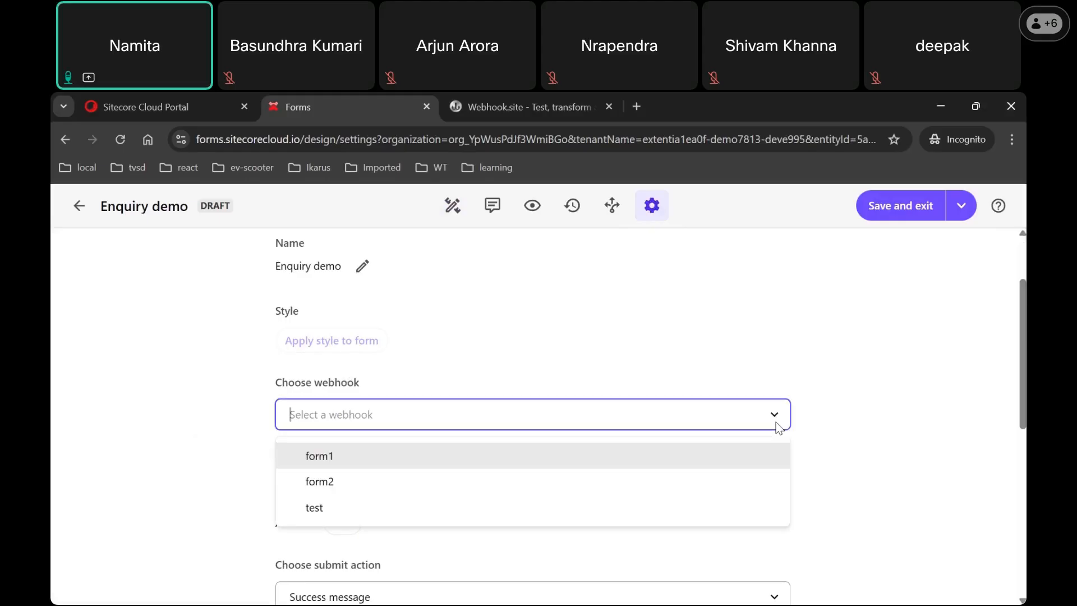
pyautogui.click(444, 490)
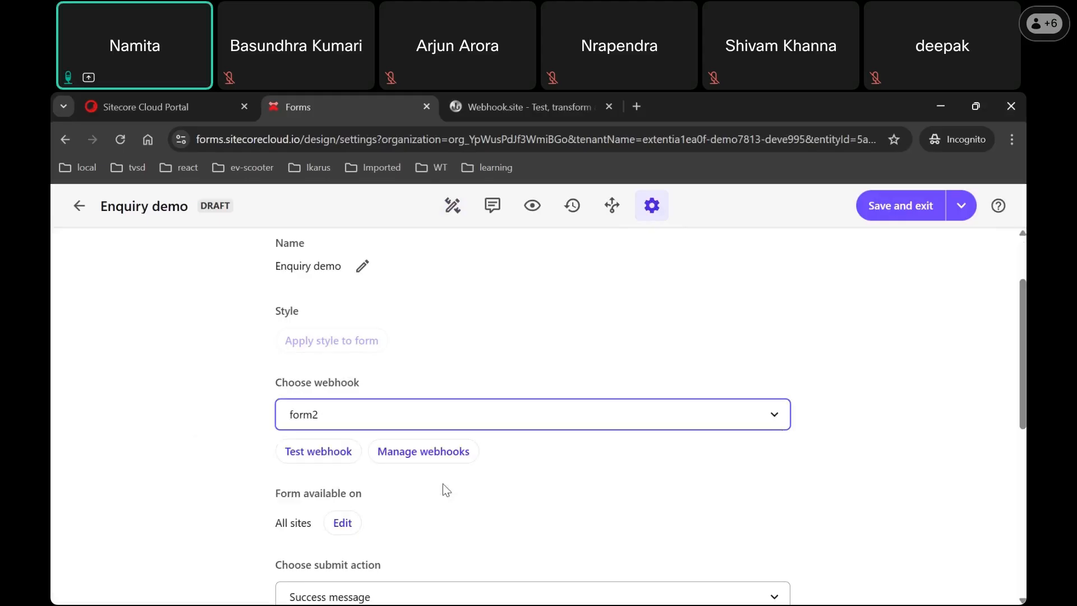
pyautogui.scroll(-4, 1023, 405)
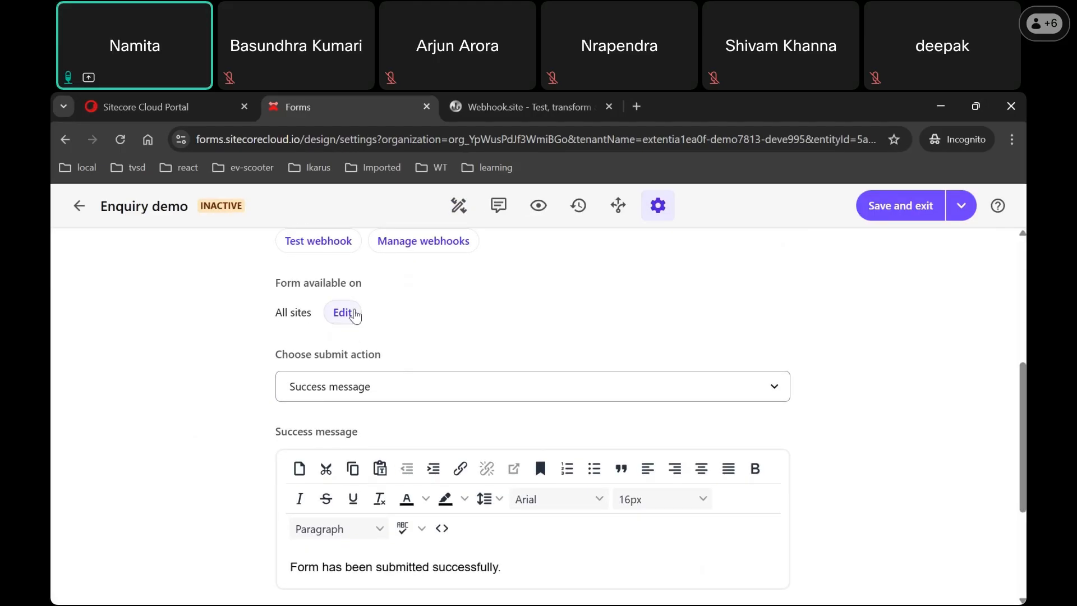
pyautogui.click(347, 313)
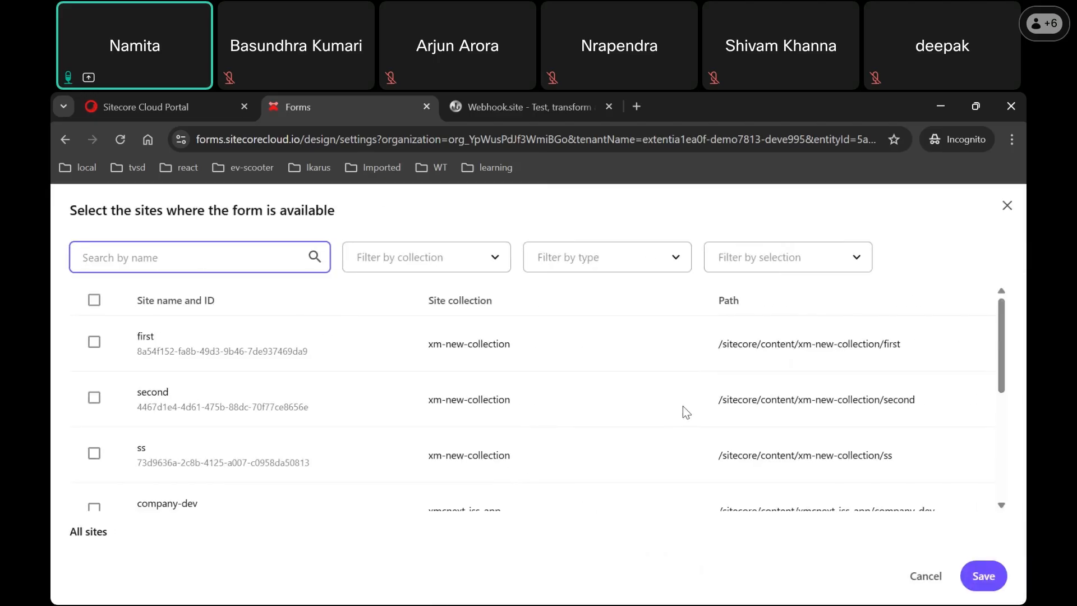
pyautogui.click(1007, 207)
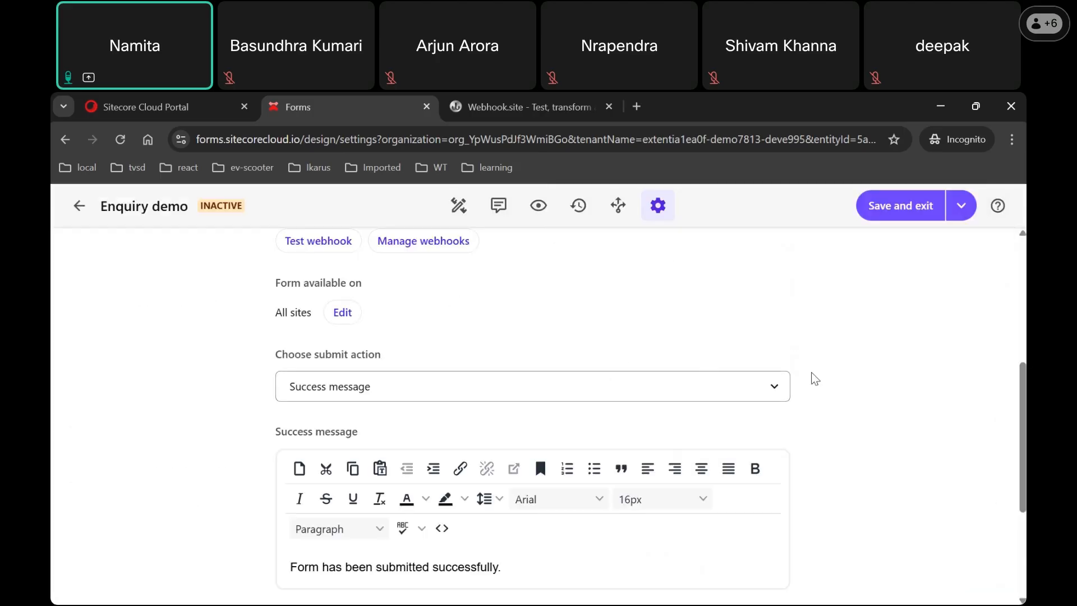
pyautogui.scroll(-2, 1024, 392)
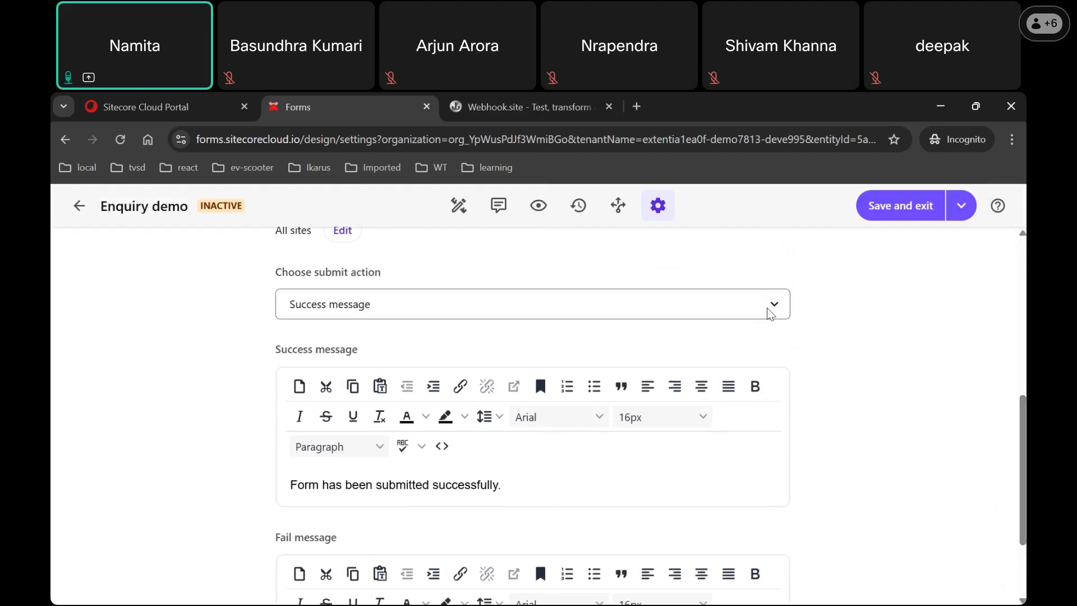
pyautogui.click(770, 310)
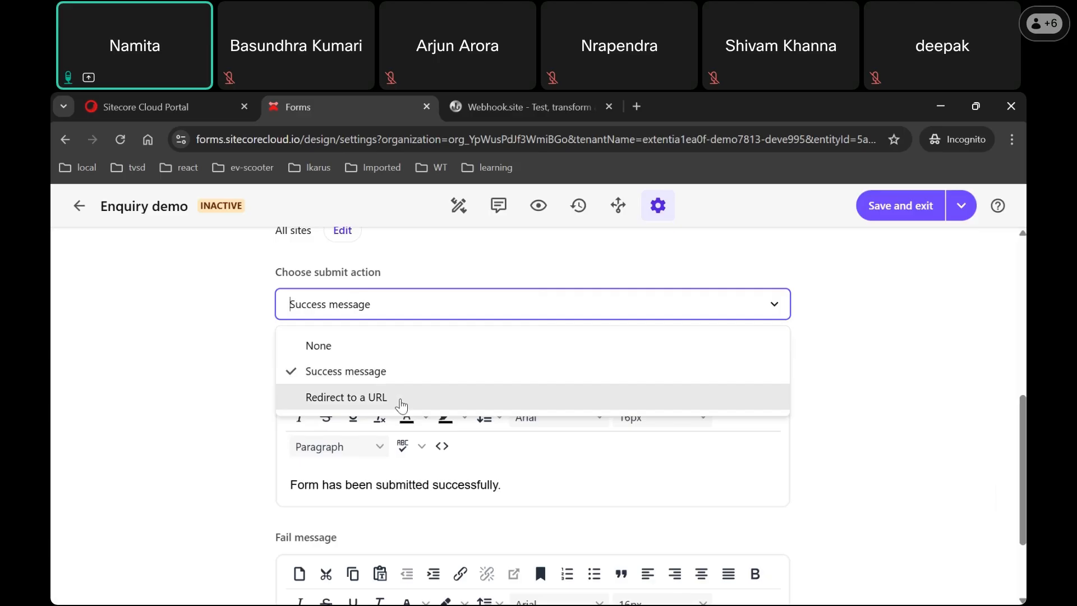
# Step: Keep the success message as the form's submit action
pyautogui.click(863, 398)
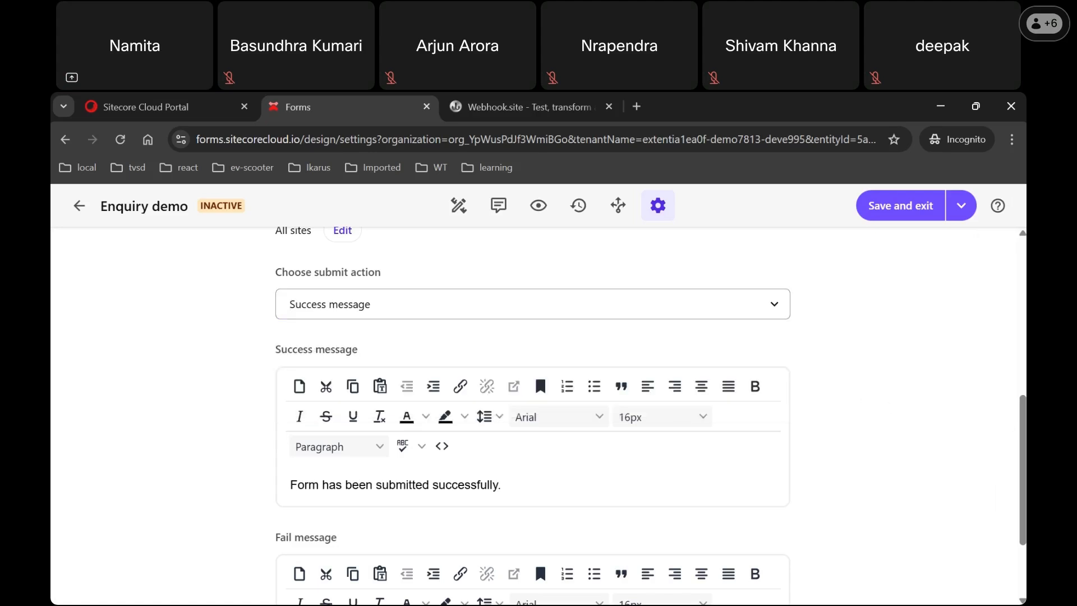
pyautogui.scroll(-2, 705, 477)
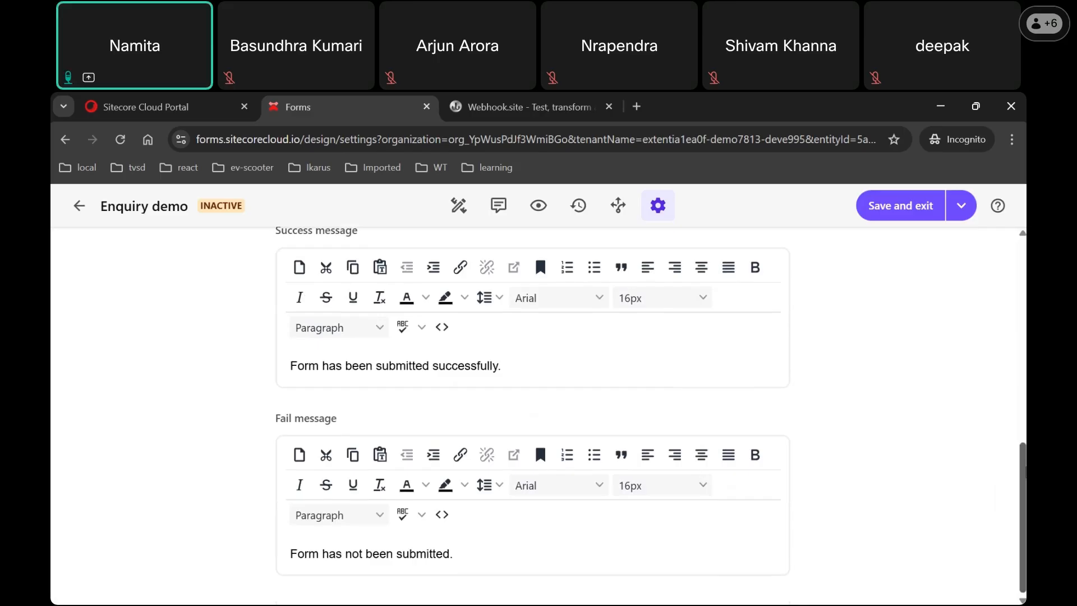
pyautogui.scroll(1, 532, 415)
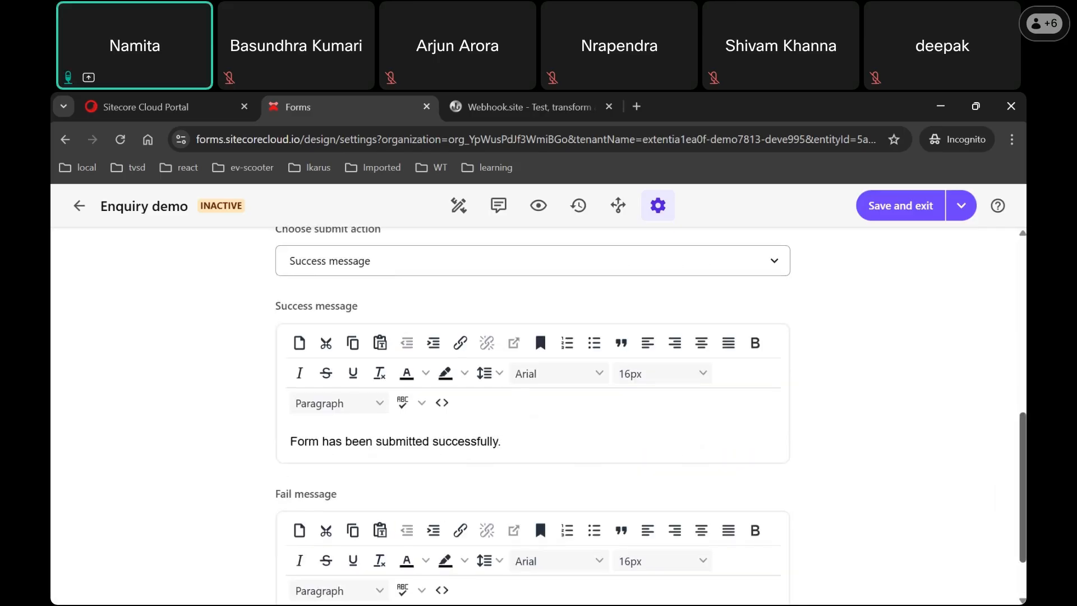
pyautogui.scroll(-1, 534, 327)
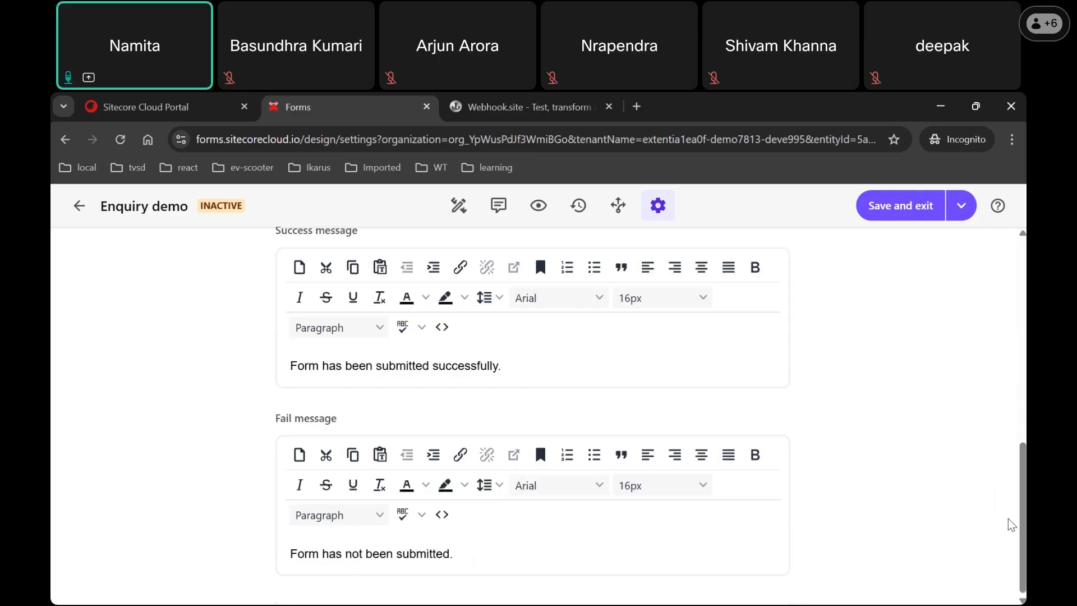
pyautogui.moveTo(1022, 480); pyautogui.dragTo(953, 253)
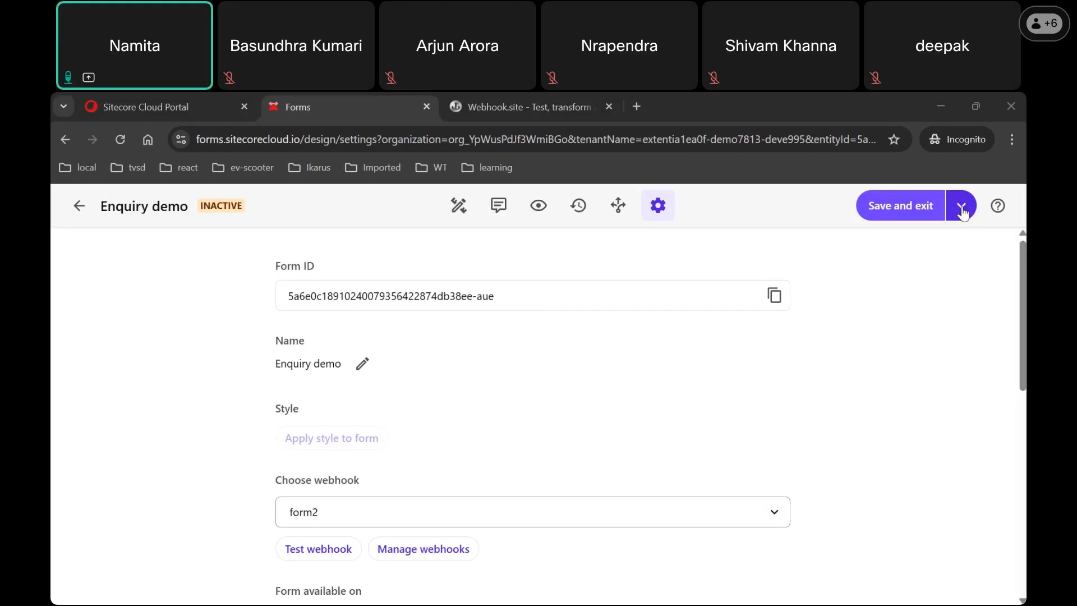
# Step: Save and activate Enquiry demo, confirming the activation
pyautogui.click(961, 213)
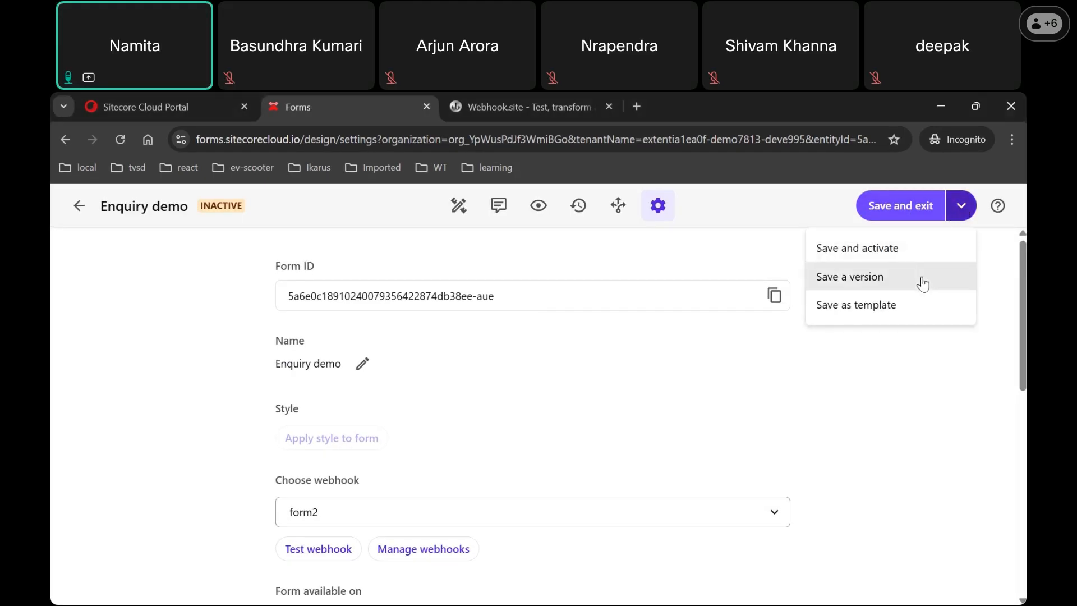
pyautogui.click(904, 259)
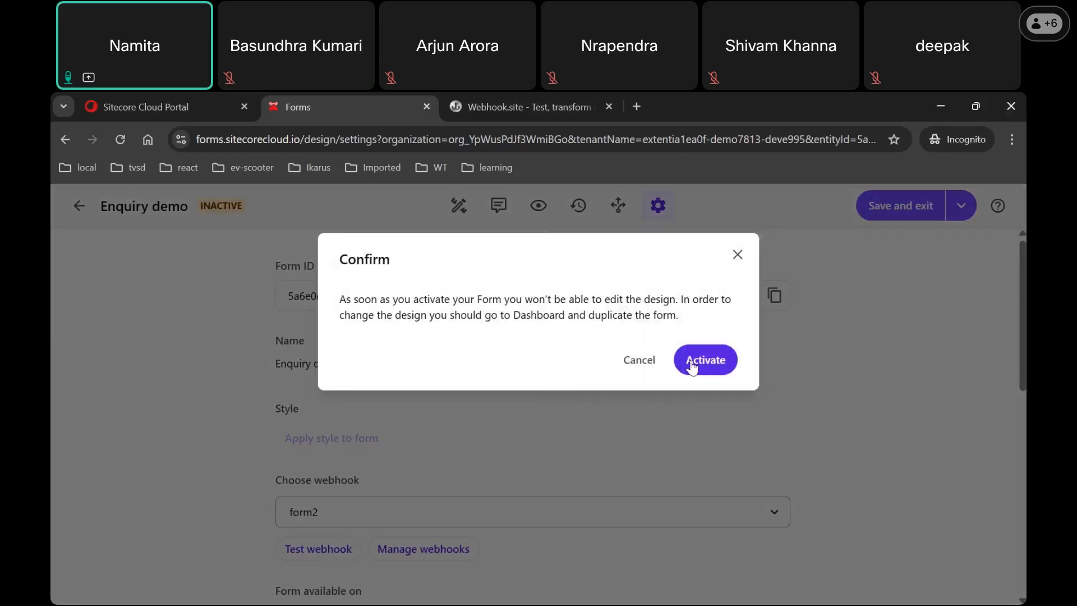
pyautogui.click(692, 367)
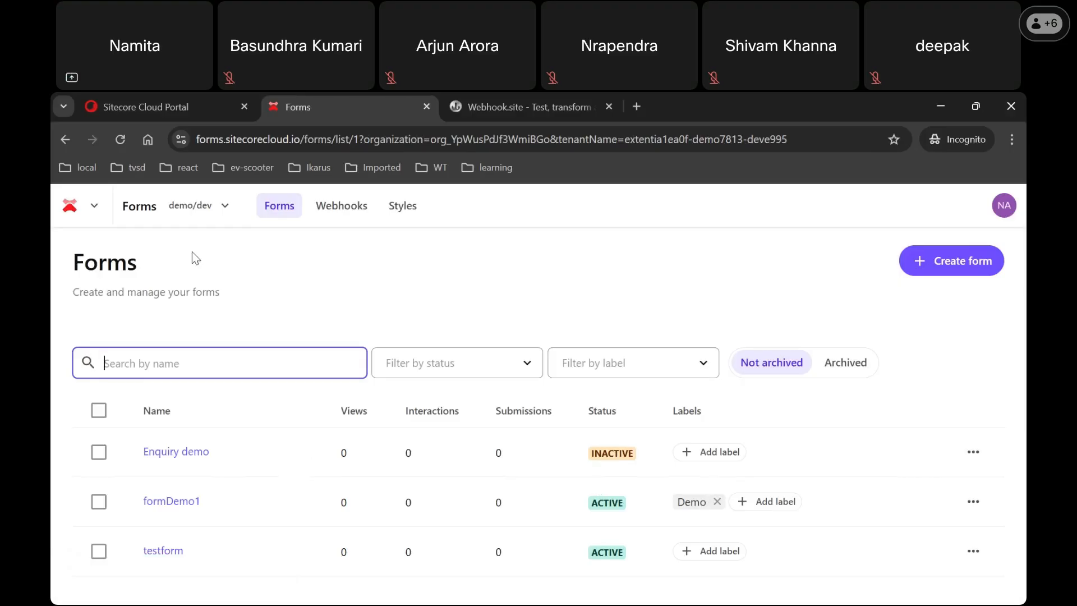
# Step: Refresh the forms list so Enquiry demo shows Active, and open its actions menu
pyautogui.click(120, 141)
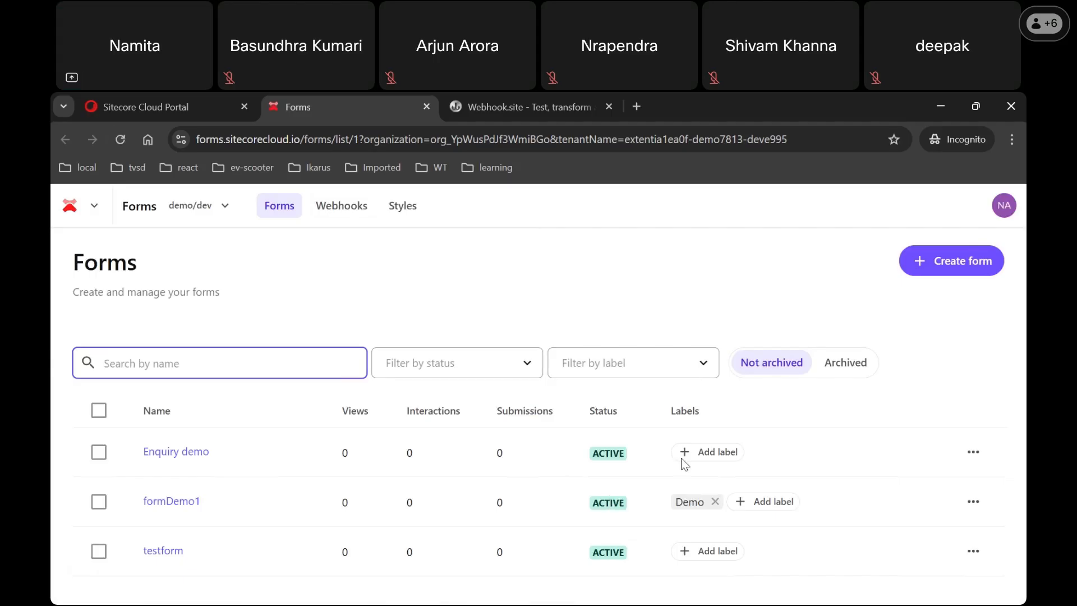
pyautogui.click(972, 461)
pyautogui.click(973, 466)
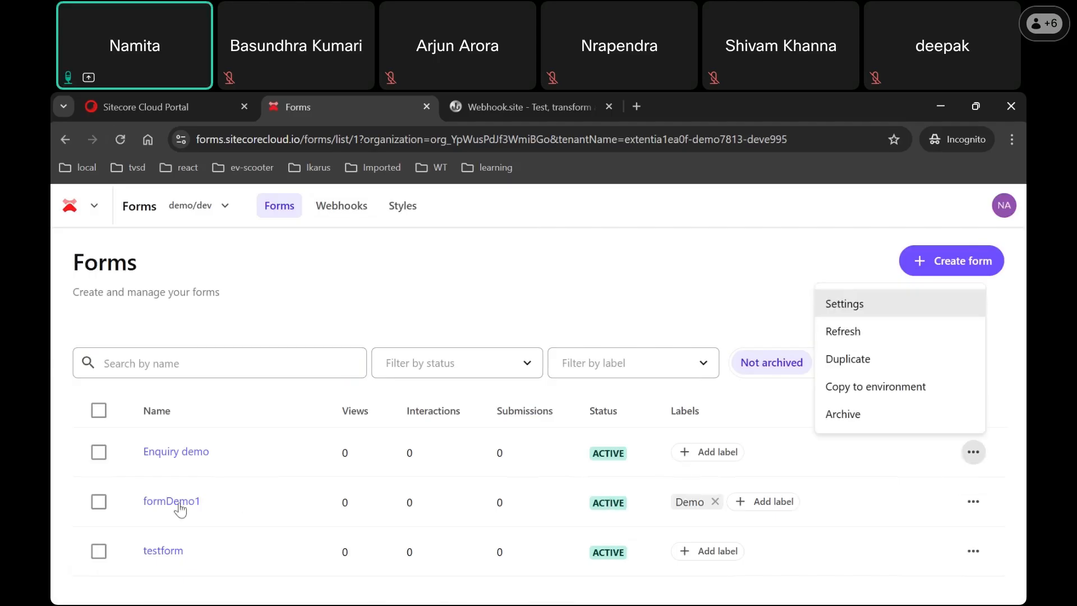
# Step: Preview Enquiry demo, return to the list, and open the Sitecore tools switcher
pyautogui.click(175, 453)
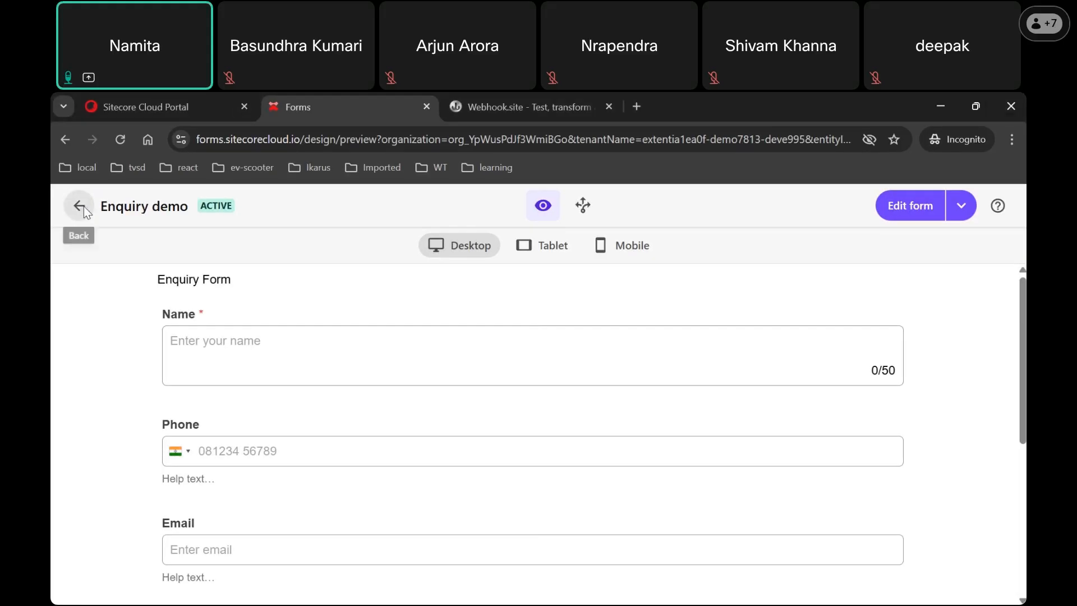
pyautogui.click(81, 207)
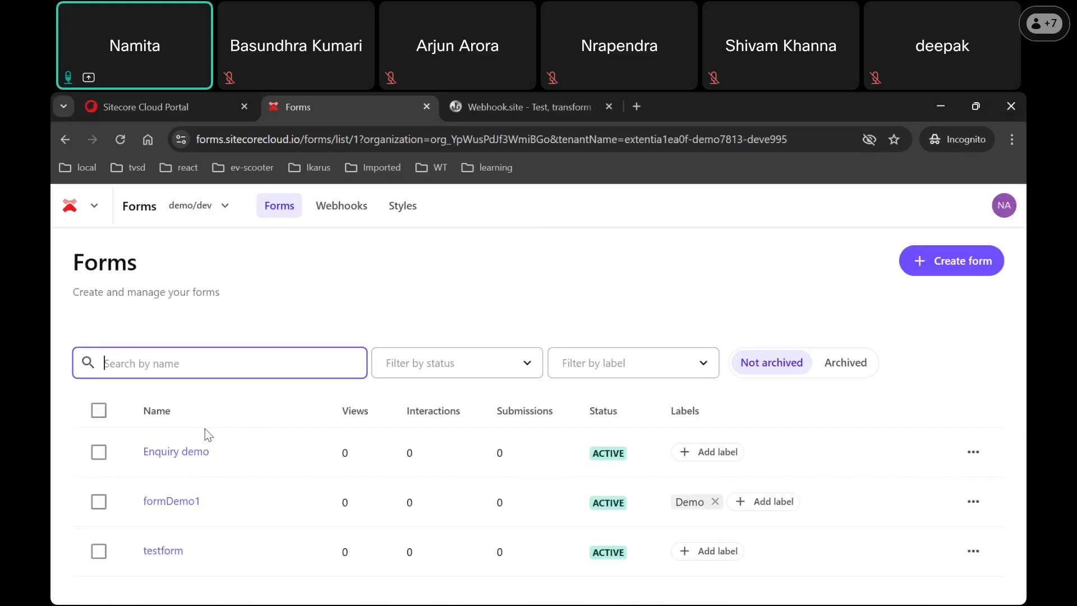
pyautogui.click(228, 209)
pyautogui.click(95, 209)
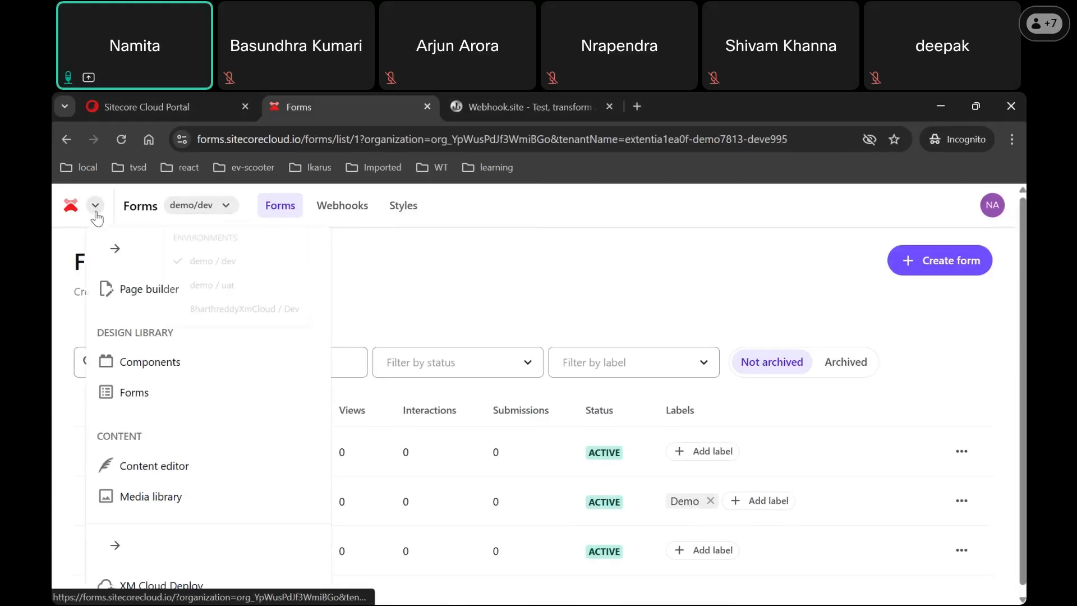
# Step: Open Page builder on the xmcnext-jss-app site's demo page with the Components panel showing
pyautogui.click(148, 300)
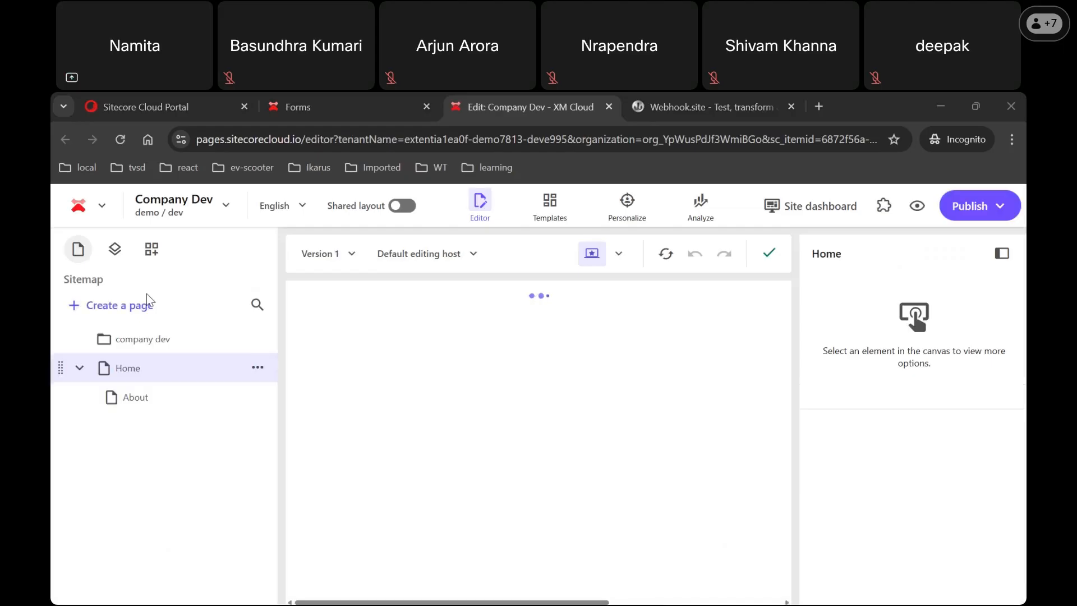
pyautogui.click(229, 207)
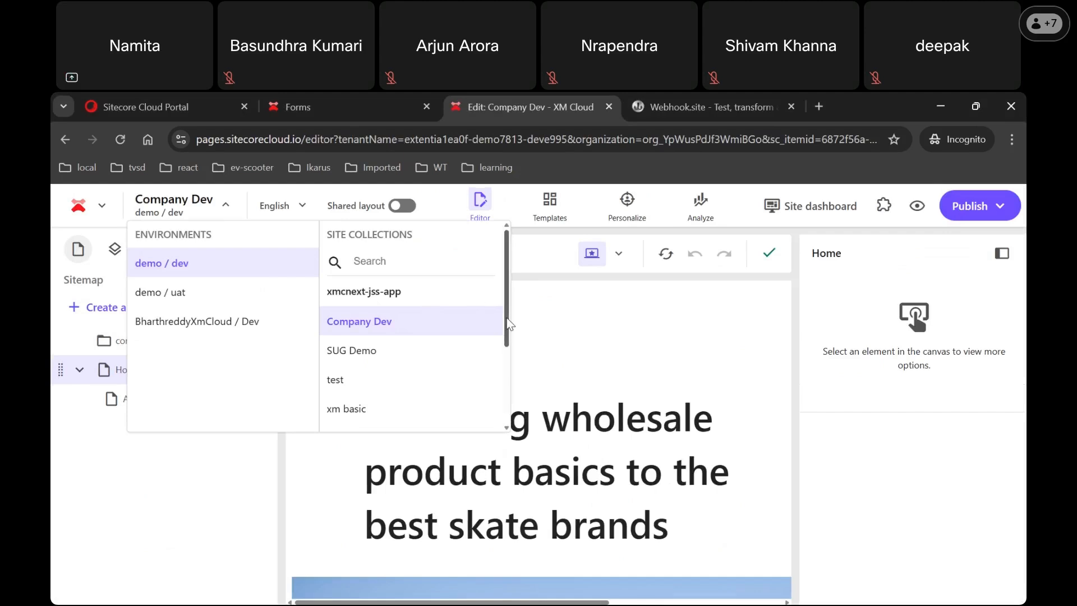
pyautogui.scroll(-3, 507, 324)
pyautogui.click(387, 301)
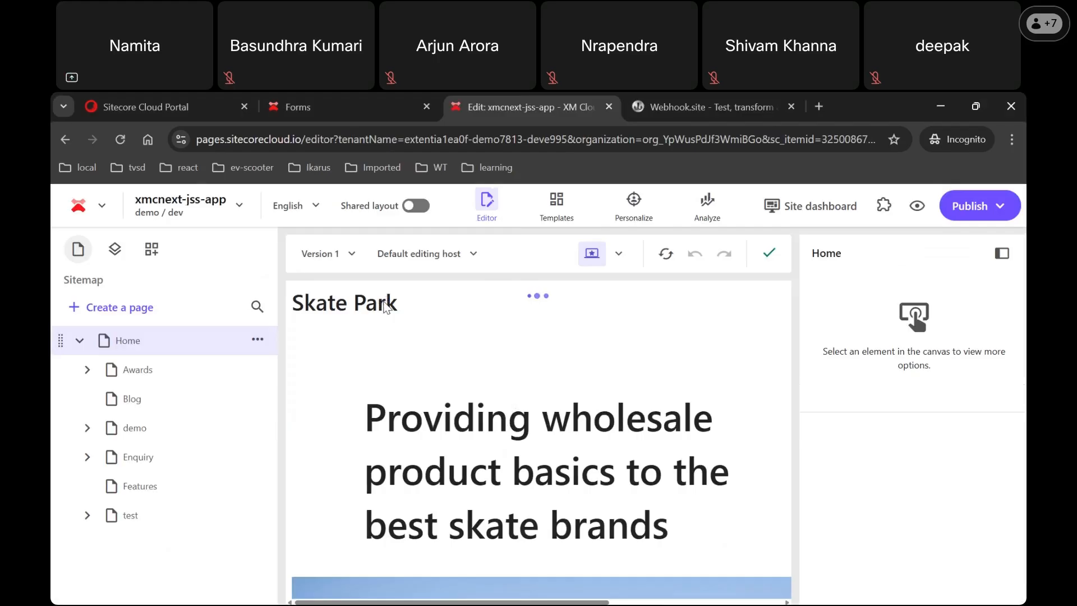
pyautogui.click(132, 437)
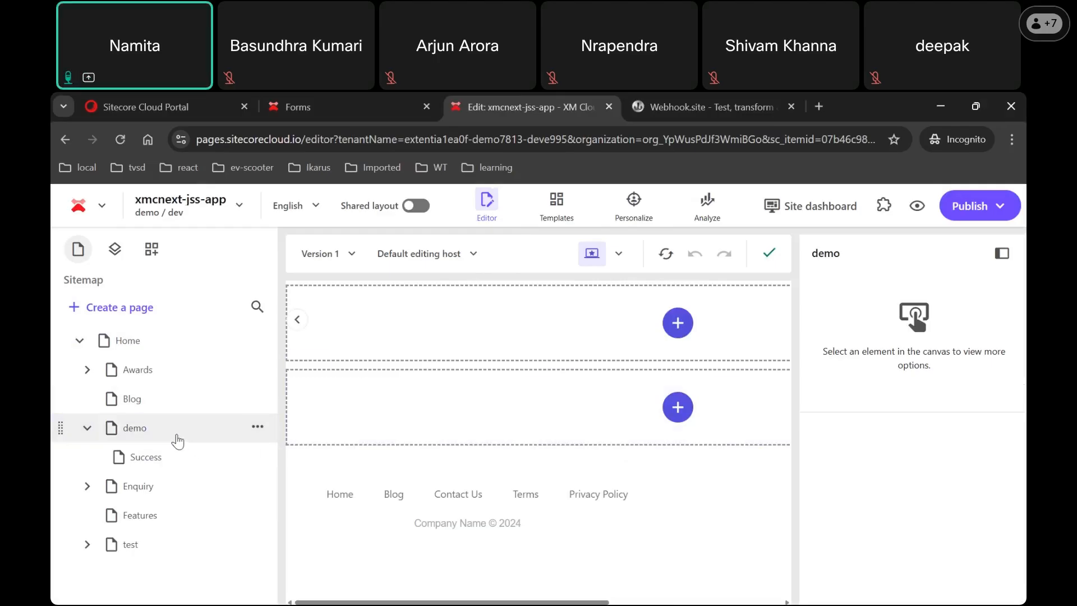
pyautogui.click(152, 250)
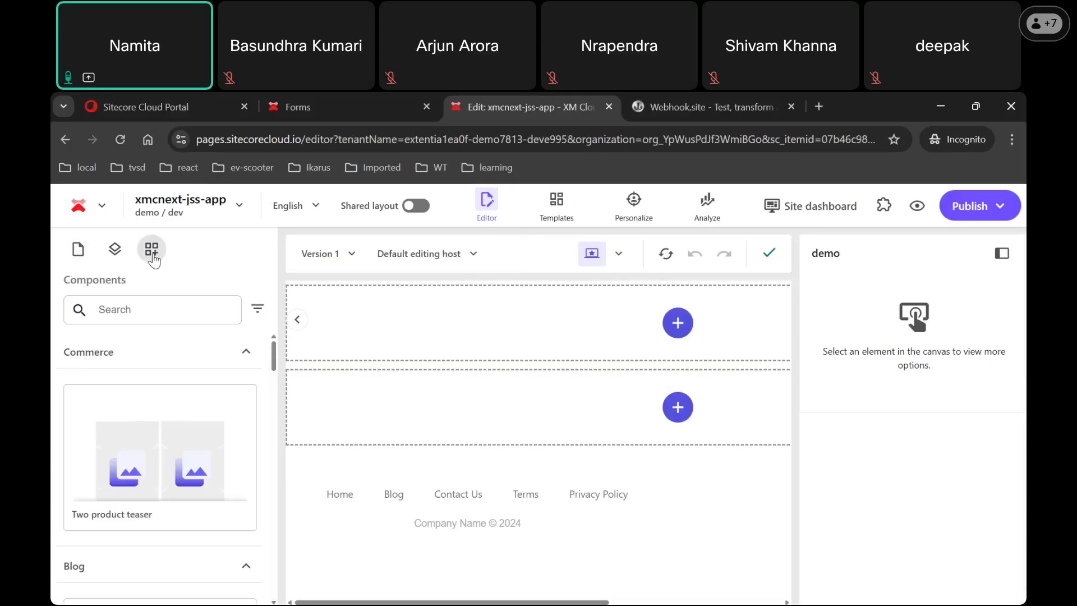
# Step: Search components for 'for', then 'en', widening the panel to find the Enquiry demo card
pyautogui.click(155, 312)
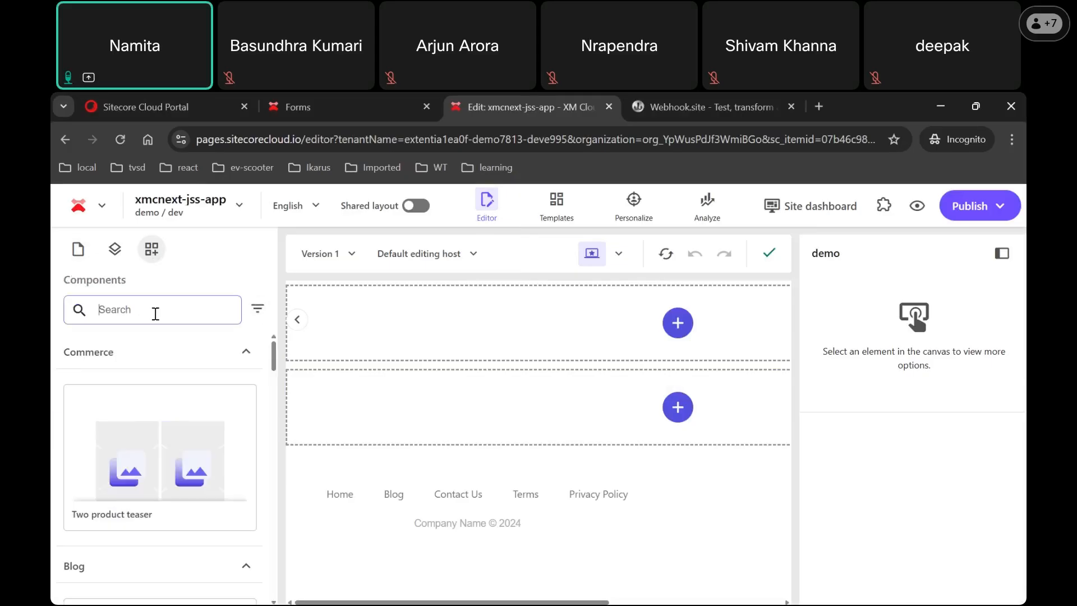
pyautogui.write('form')
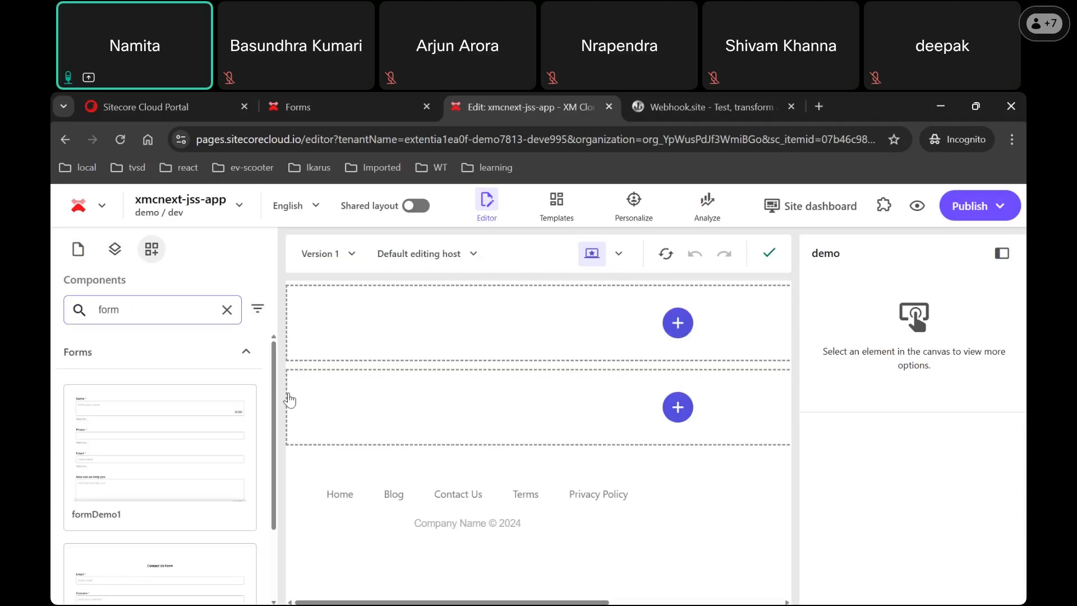
pyautogui.moveTo(273, 395); pyautogui.dragTo(274, 492)
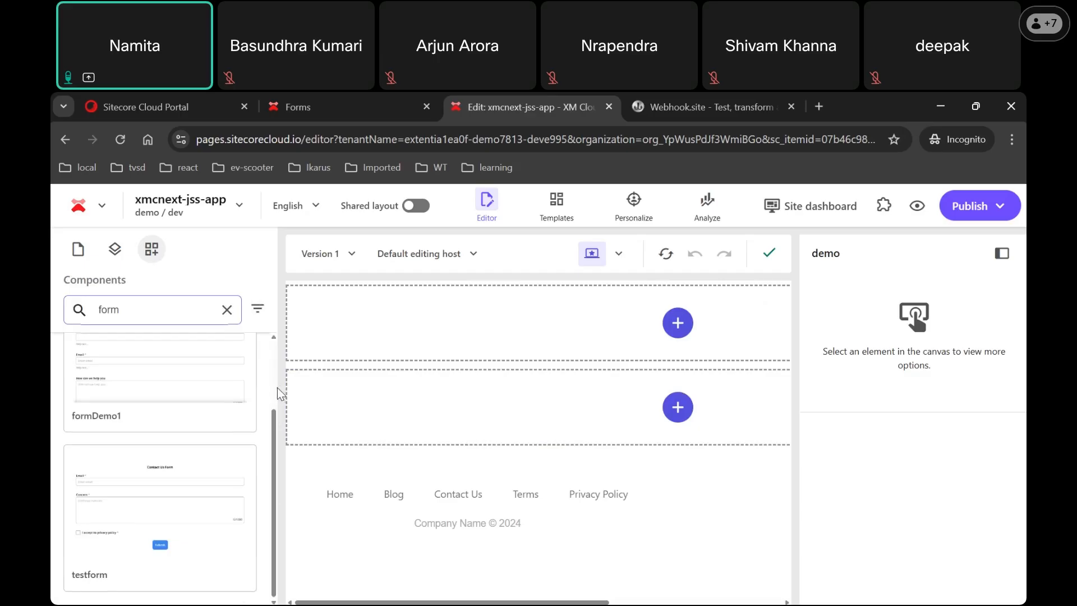
pyautogui.moveTo(278, 388); pyautogui.dragTo(516, 412)
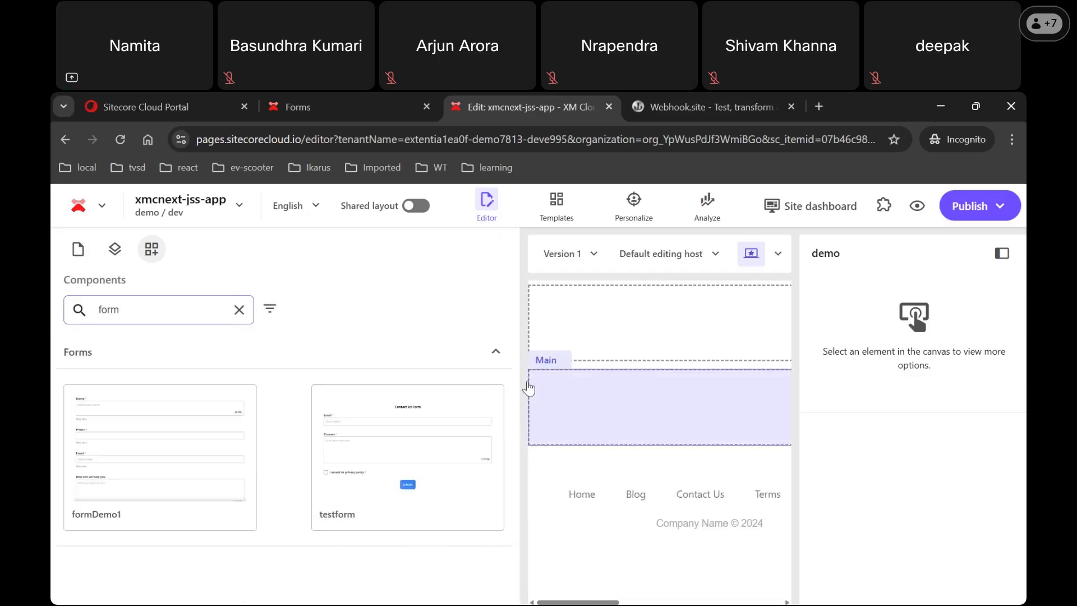
pyautogui.click(496, 355)
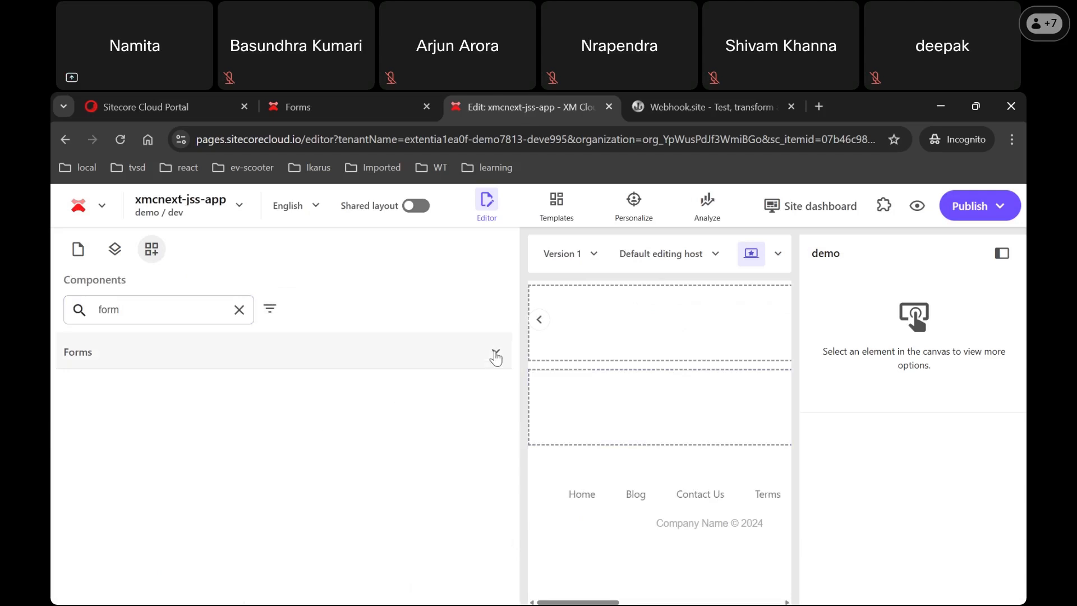
pyautogui.click(496, 355)
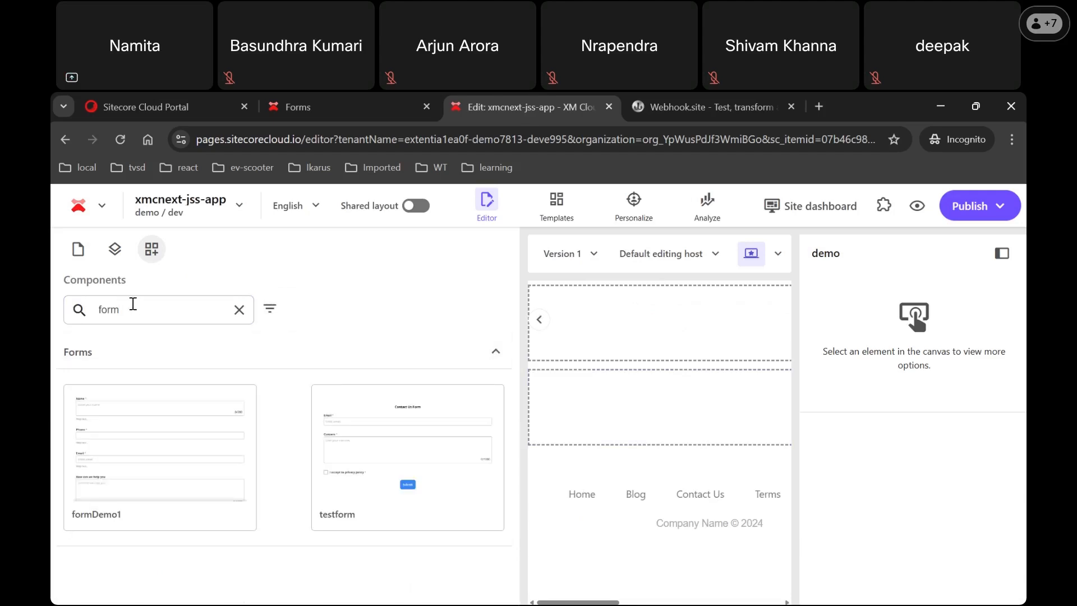
pyautogui.moveTo(133, 307); pyautogui.dragTo(54, 320)
pyautogui.write('en')
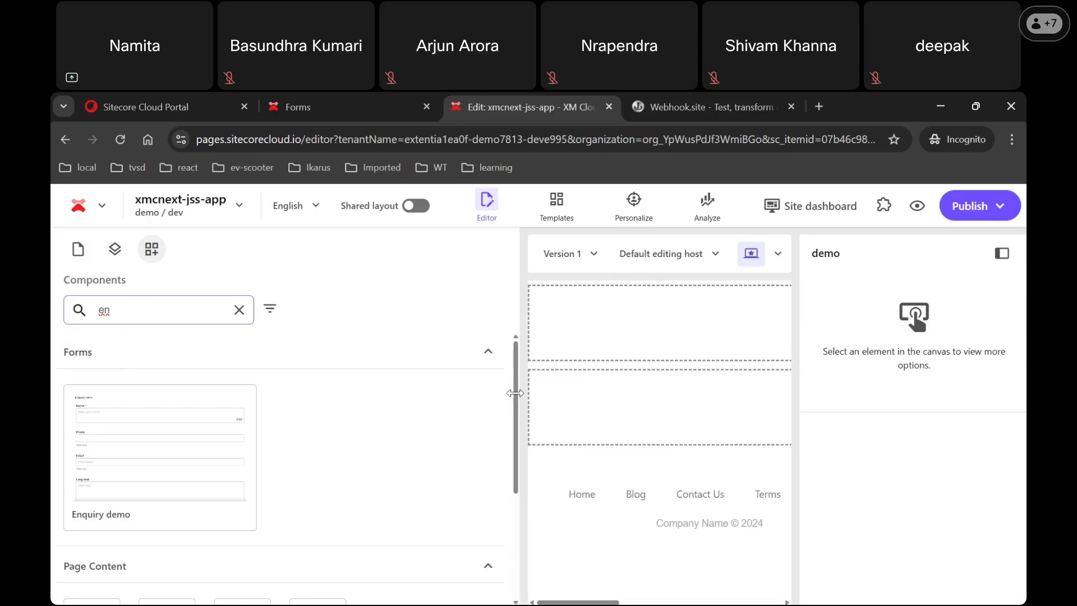
# Step: Drag the Enquiry demo form into the demo page's Main placeholder and open the preview
pyautogui.moveTo(442, 393); pyautogui.dragTo(377, 389)
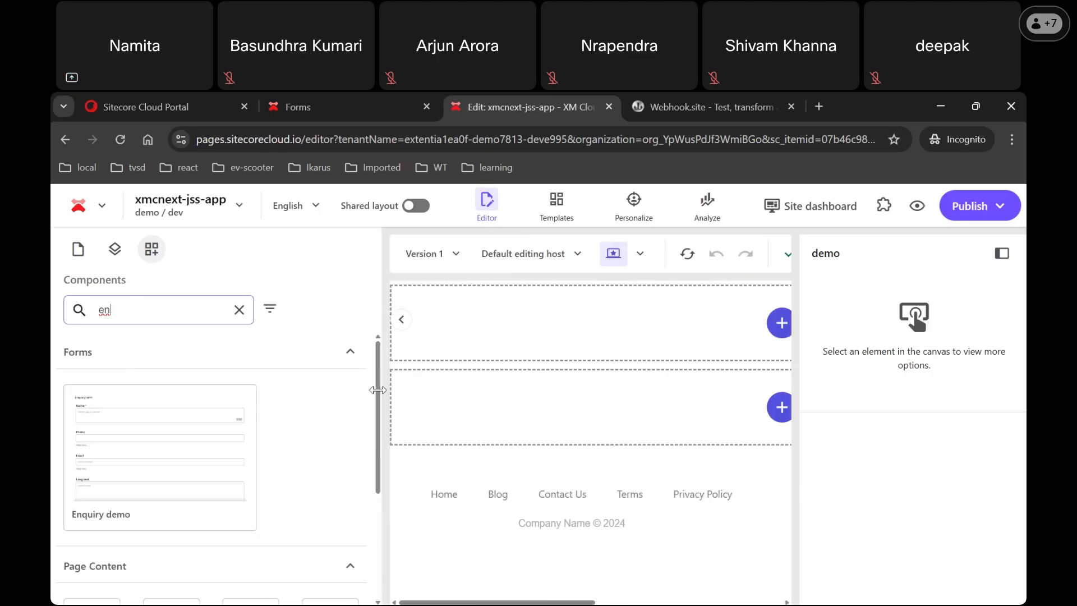
pyautogui.click(238, 309)
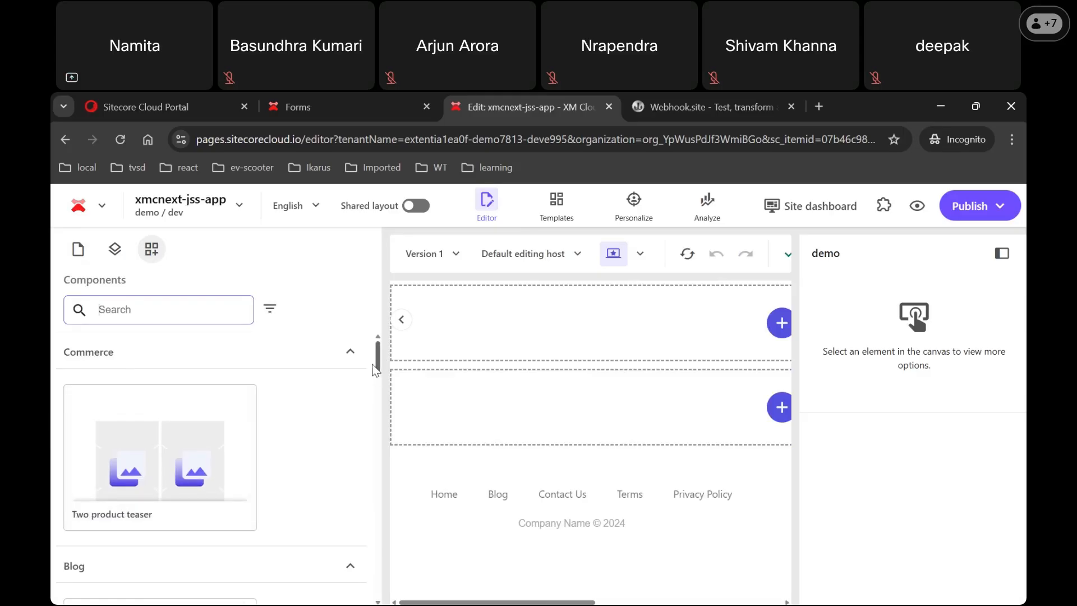
pyautogui.scroll(-10, 374, 398)
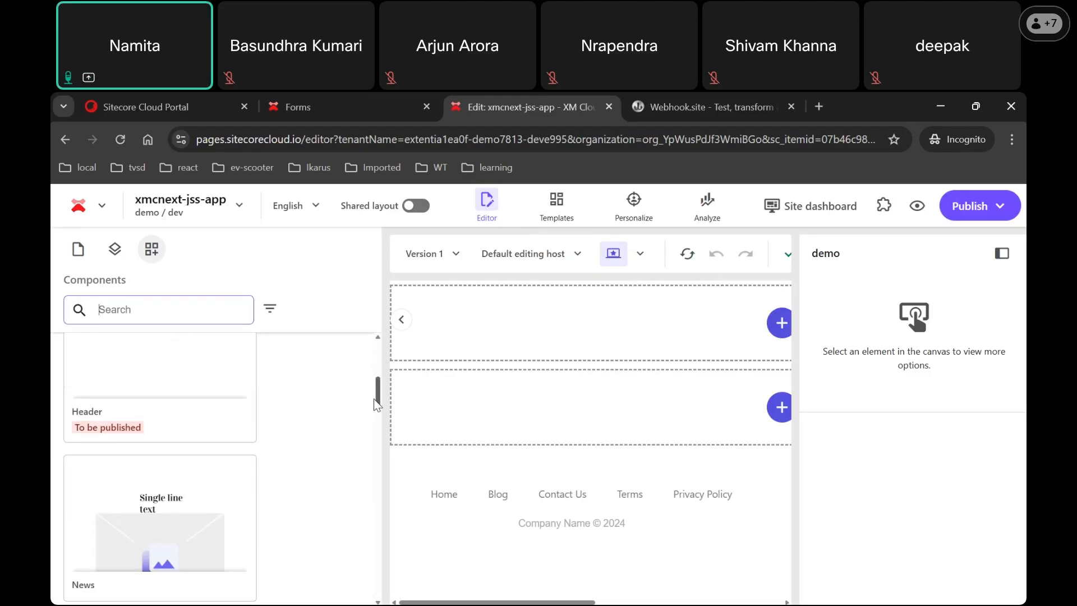
pyautogui.scroll(-5, 376, 465)
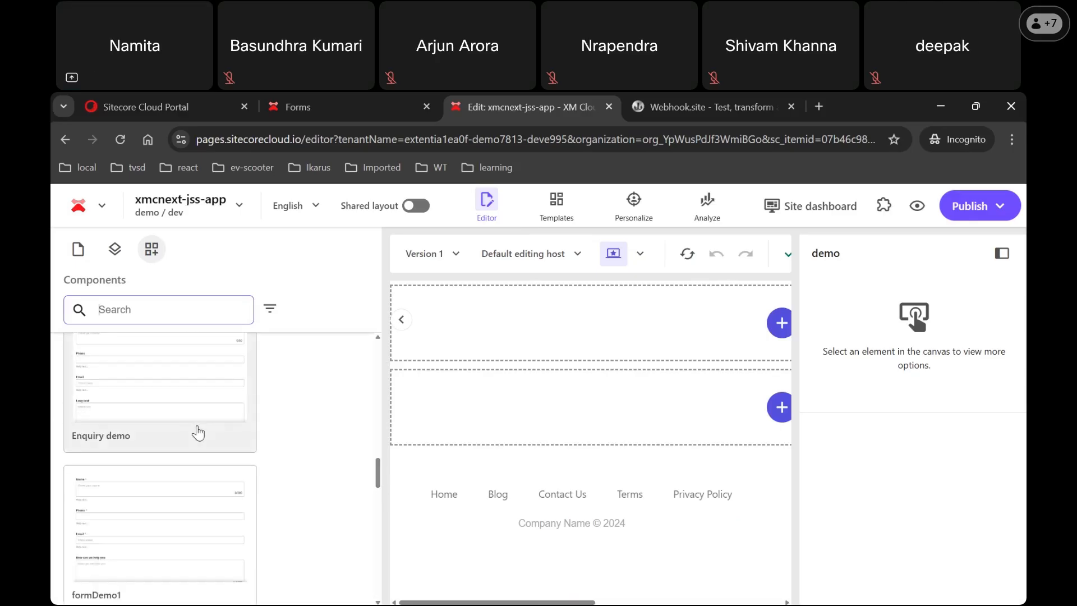
pyautogui.moveTo(176, 415); pyautogui.dragTo(555, 421)
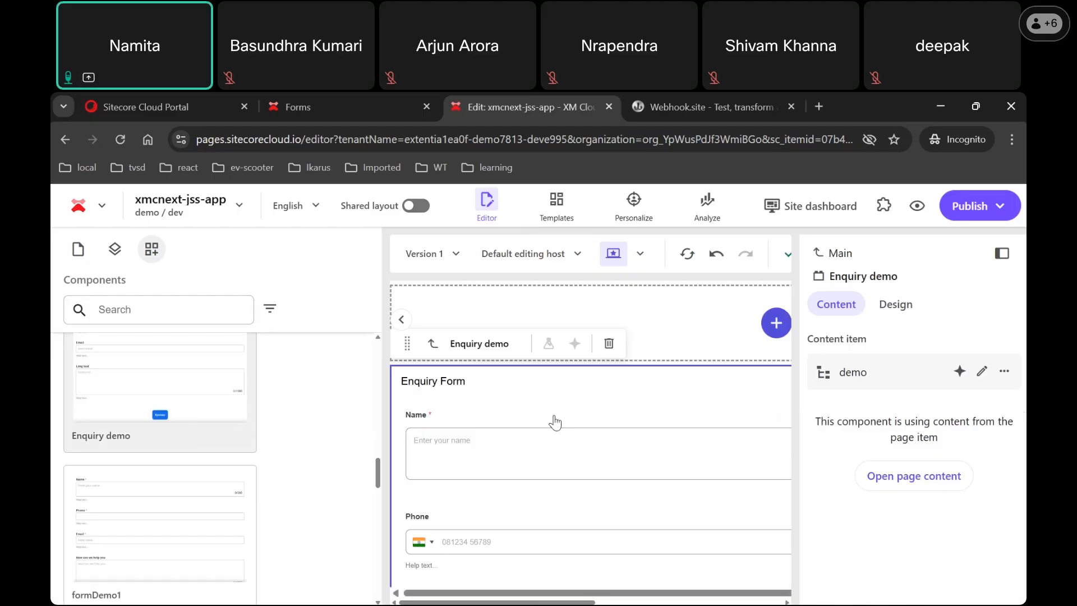
pyautogui.click(917, 216)
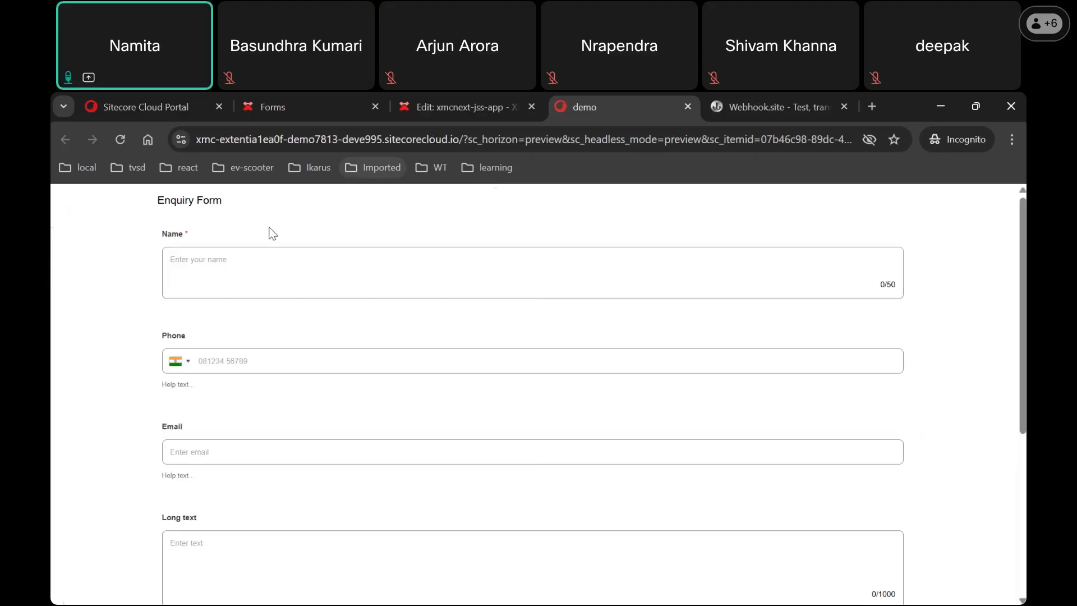
# Step: Submit the empty enquiry form to check its required-field validation
pyautogui.click(322, 287)
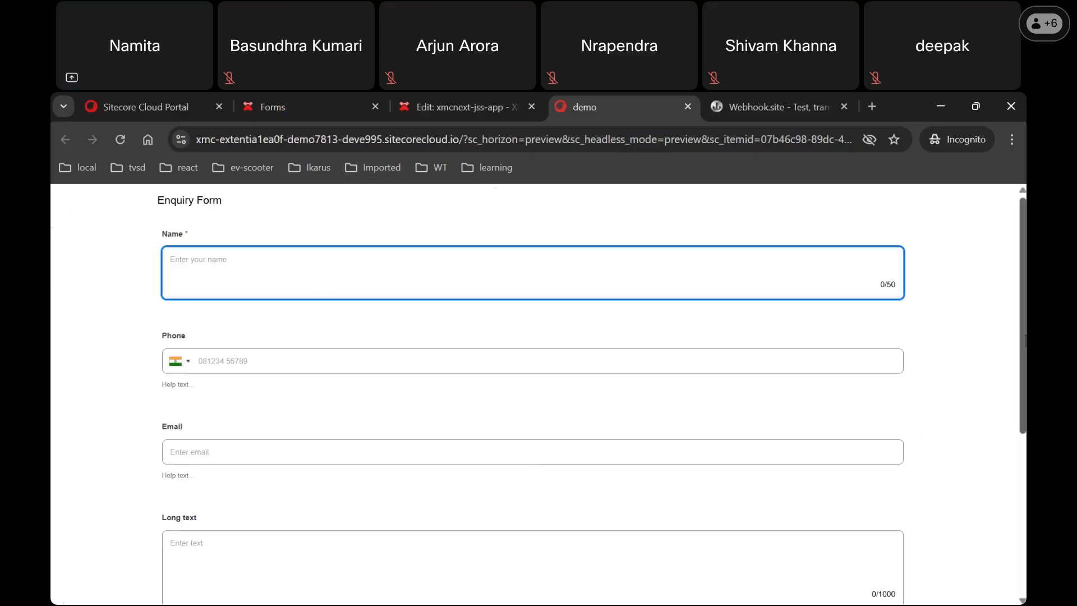
pyautogui.scroll(-2, 539, 393)
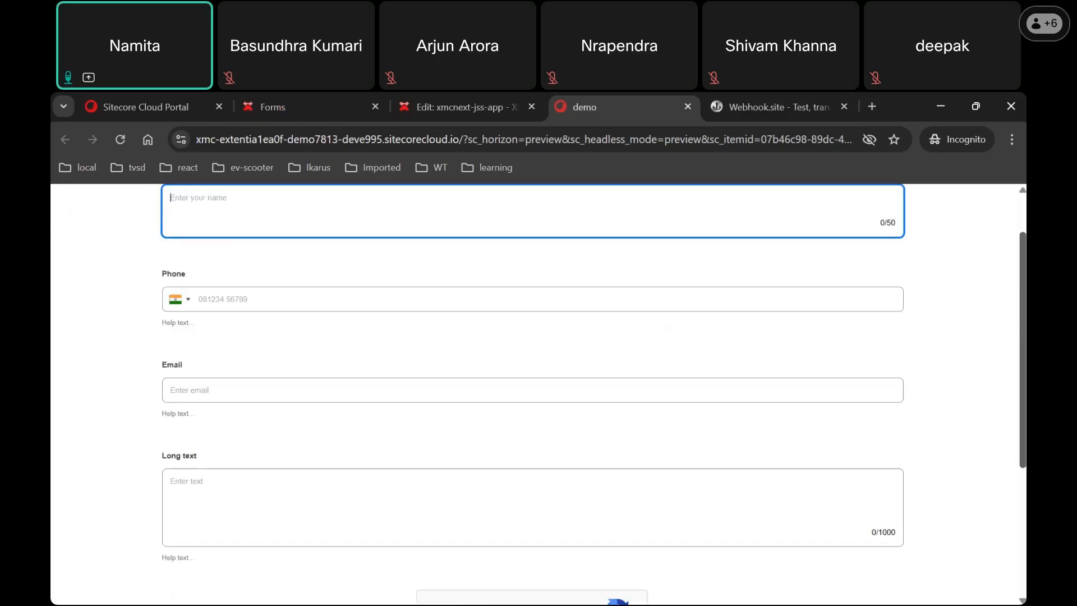
pyautogui.scroll(-2, 538, 393)
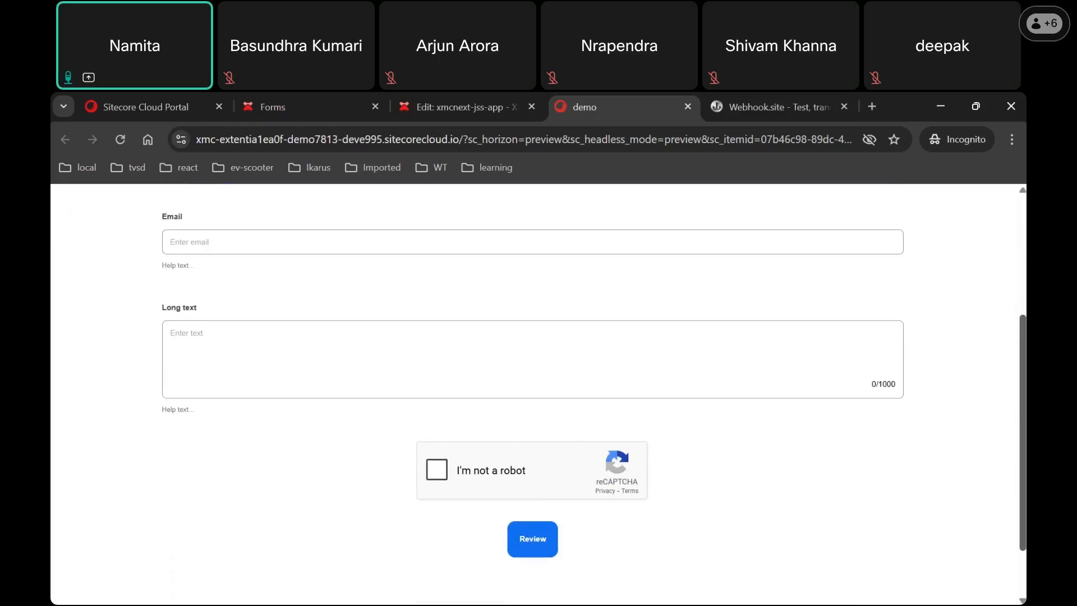
pyautogui.scroll(3, 1022, 338)
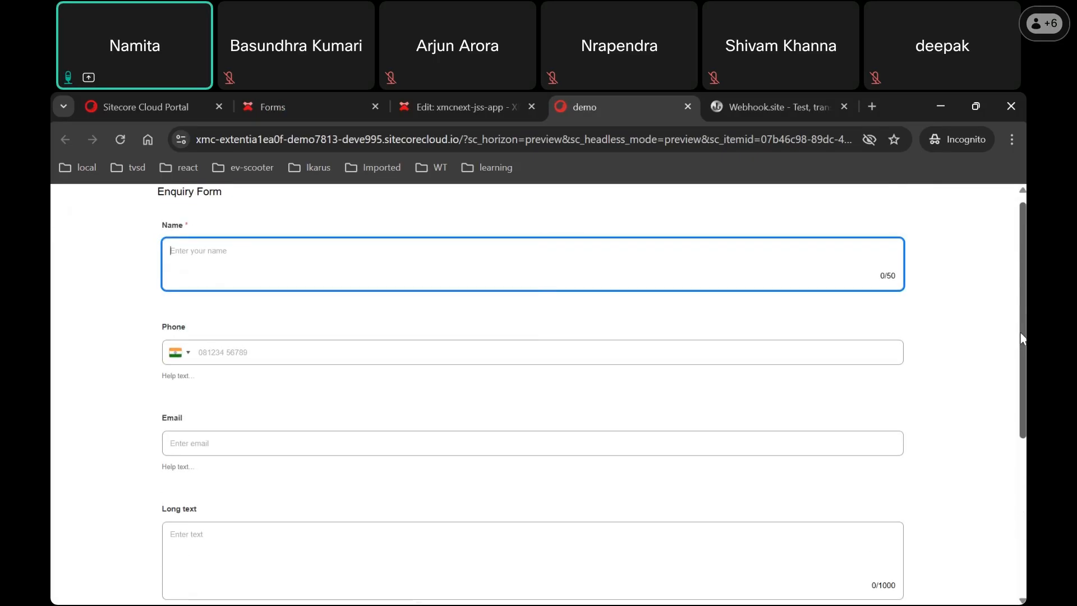
pyautogui.scroll(-4, 1022, 339)
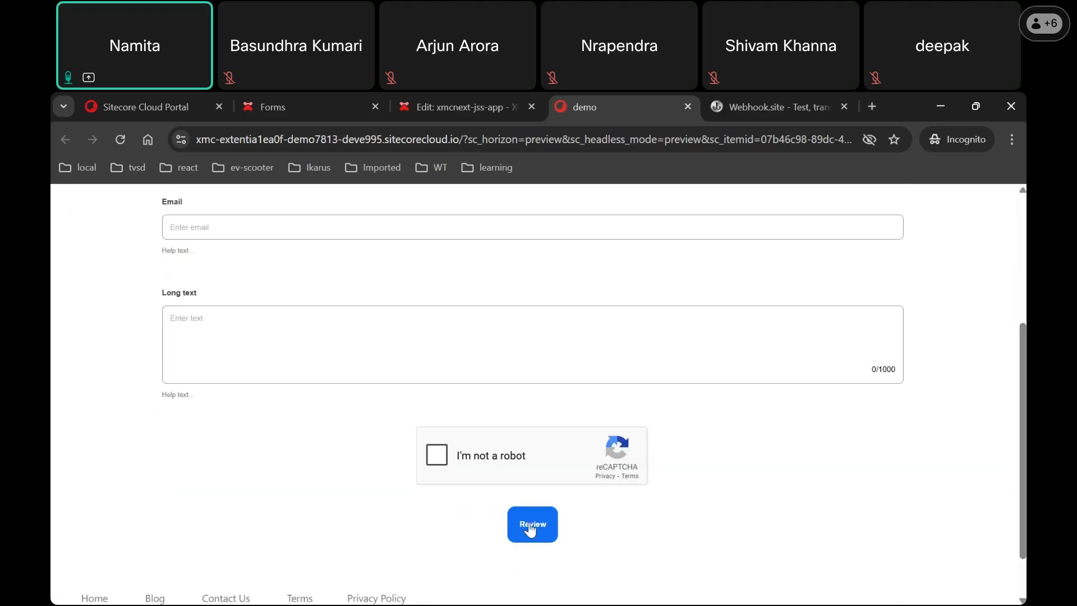
pyautogui.click(530, 527)
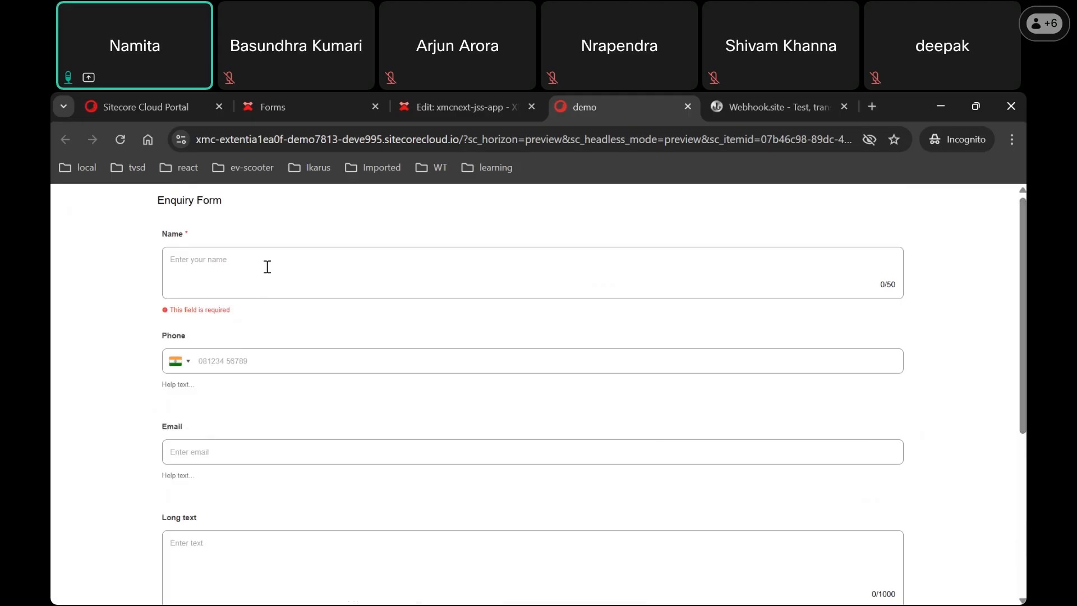
# Step: Enter a name and a phone number, then try submitting for review
pyautogui.click(270, 272)
pyautogui.write('Namita')
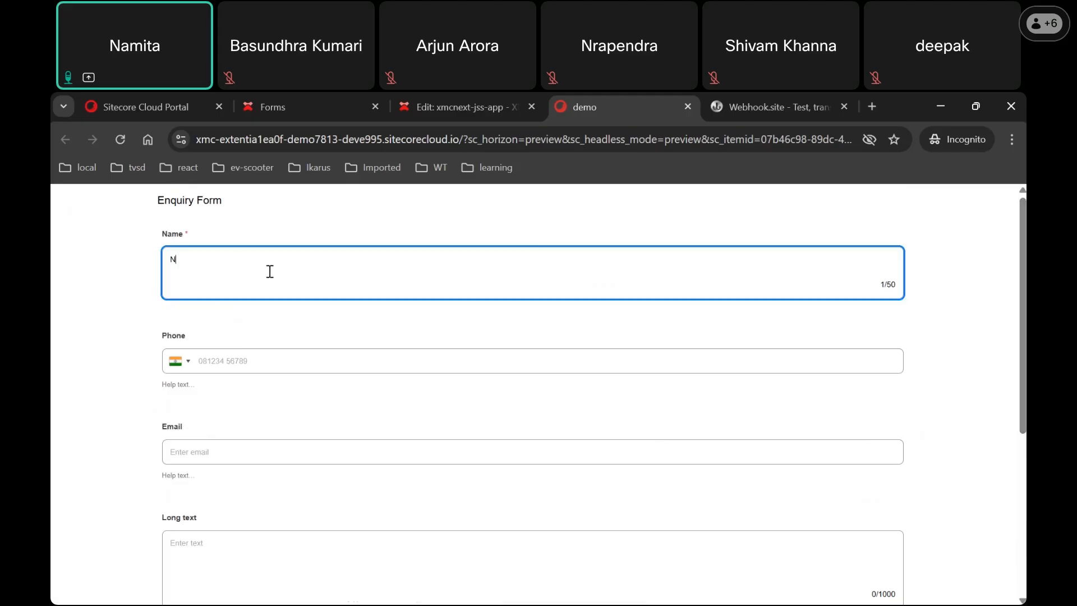
pyautogui.click(288, 367)
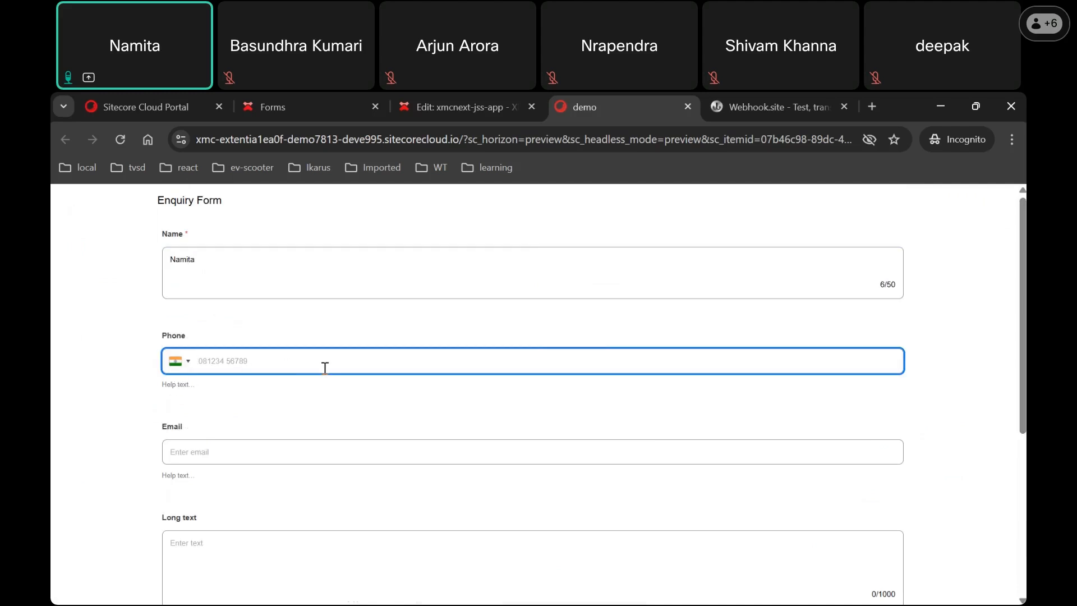
pyautogui.write('566')
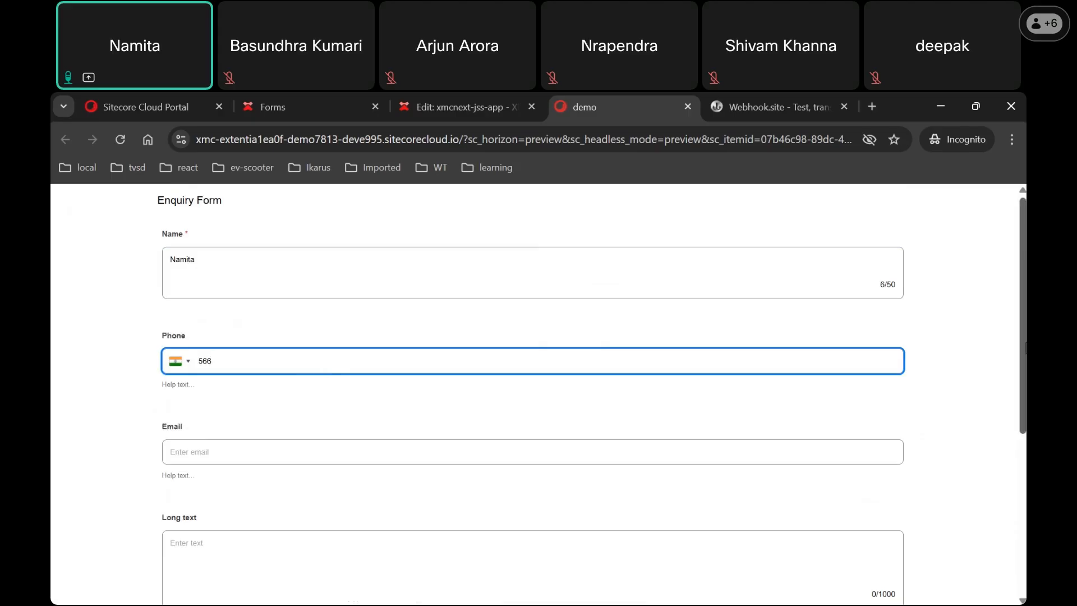
pyautogui.scroll(-4, 1023, 478)
pyautogui.click(525, 534)
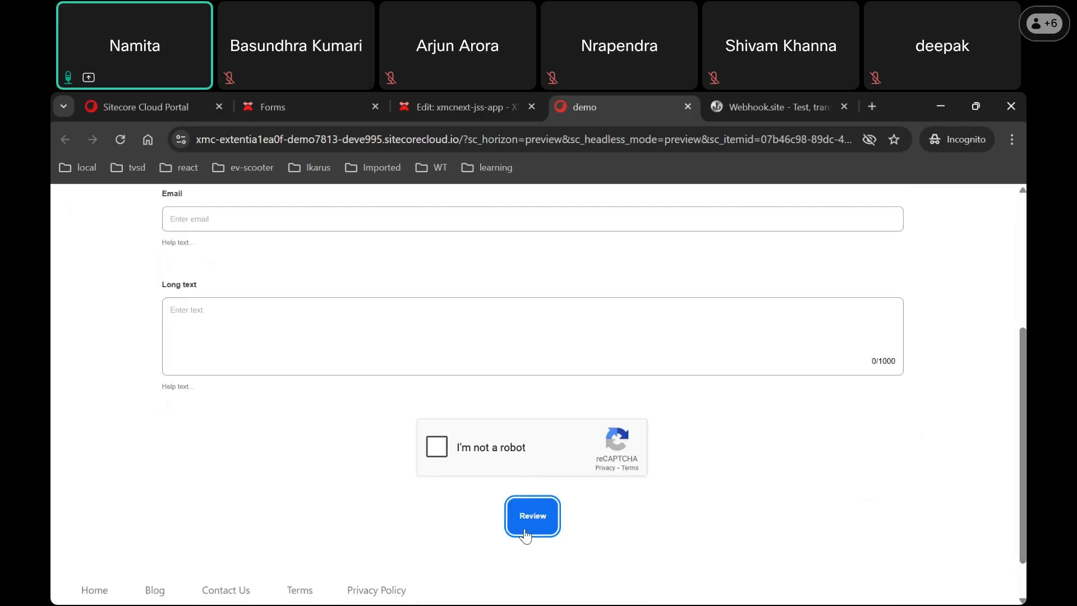
# Step: Correct the phone number, start the Email field, and submit for review again
pyautogui.moveTo(1022, 445); pyautogui.dragTo(1022, 375)
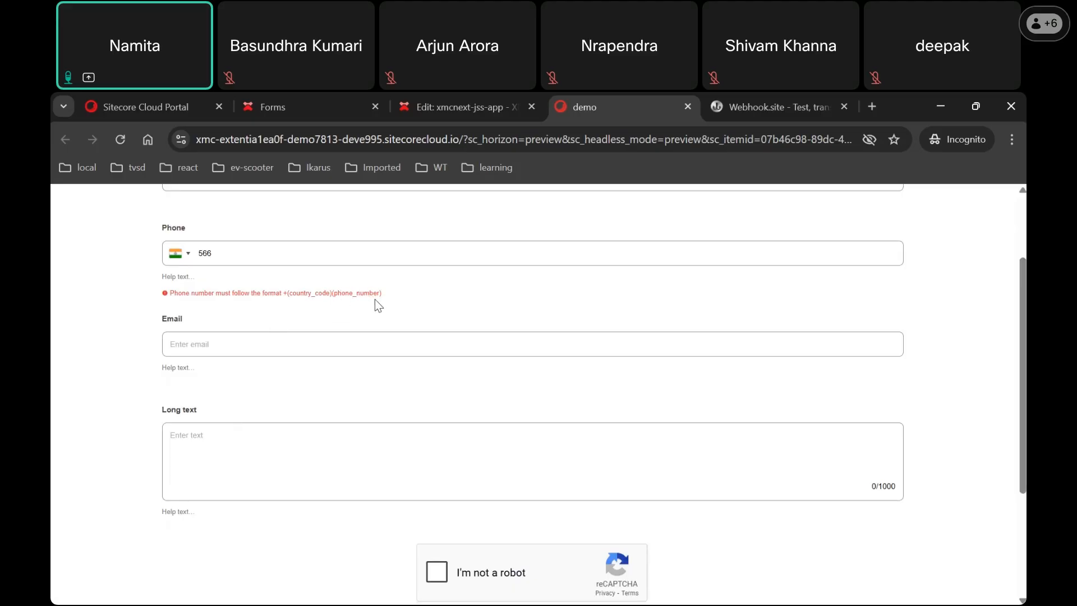
pyautogui.moveTo(229, 251); pyautogui.dragTo(187, 259)
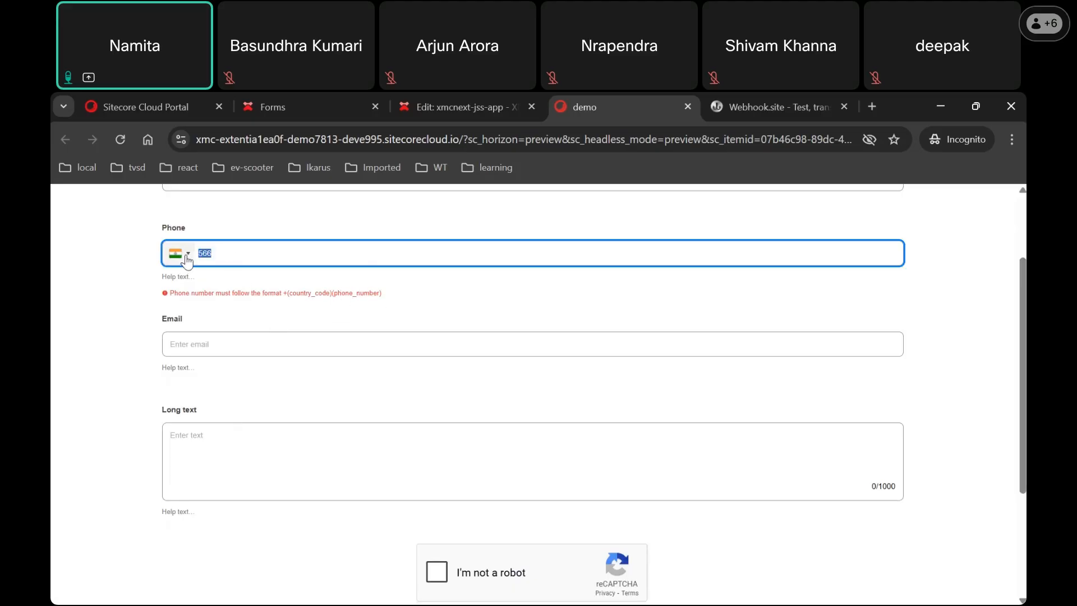
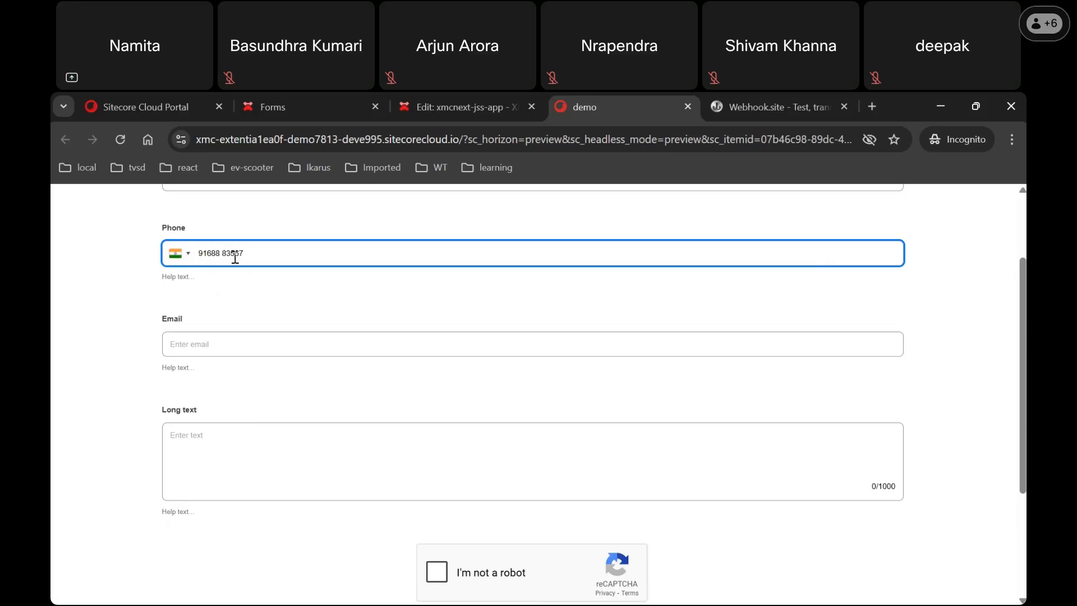
pyautogui.click(273, 351)
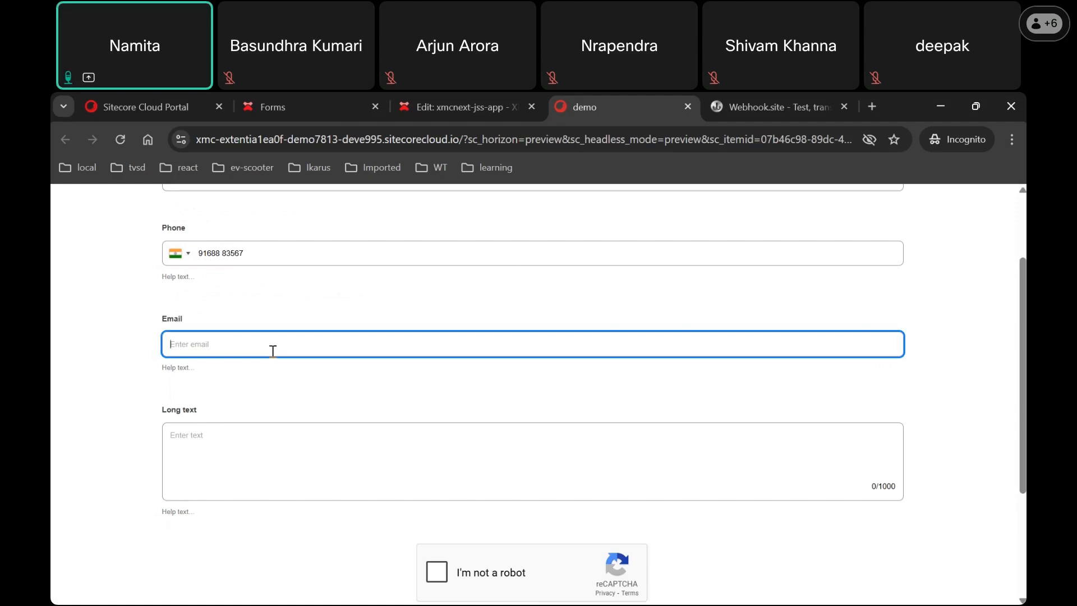
pyautogui.write('ttt')
pyautogui.scroll(-3, 667, 544)
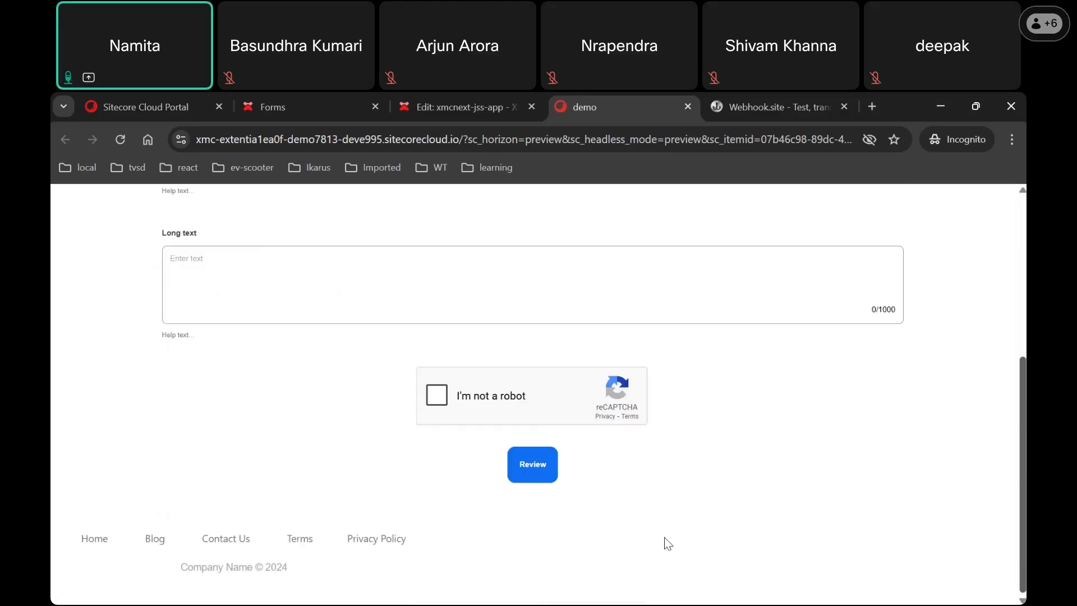
pyautogui.click(533, 474)
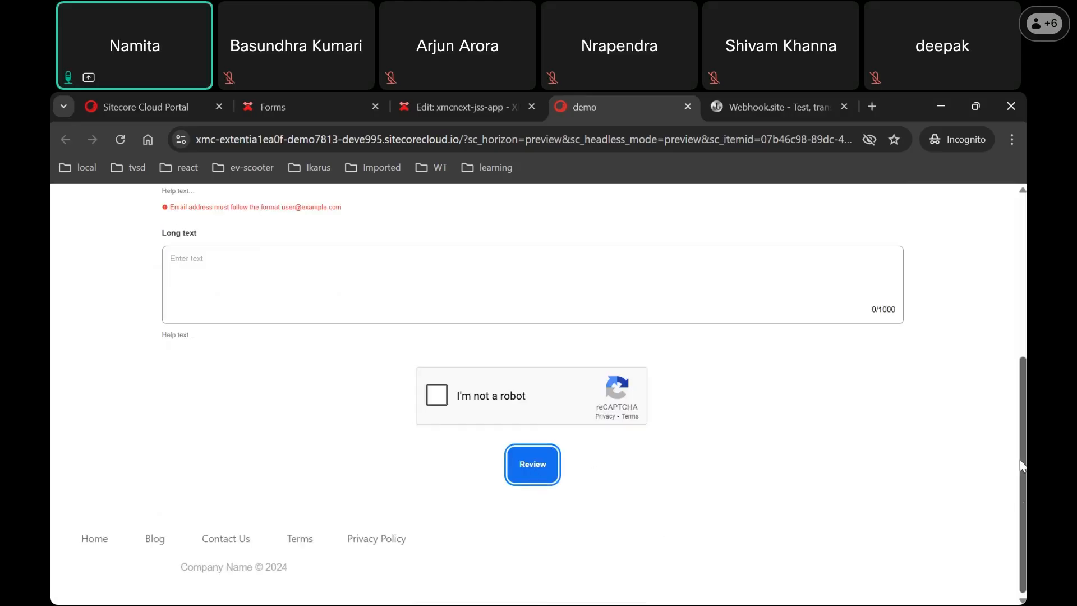
# Step: Enter the full e-mail address and type 'enquiry text' in the Long text box
pyautogui.scroll(3, 1021, 466)
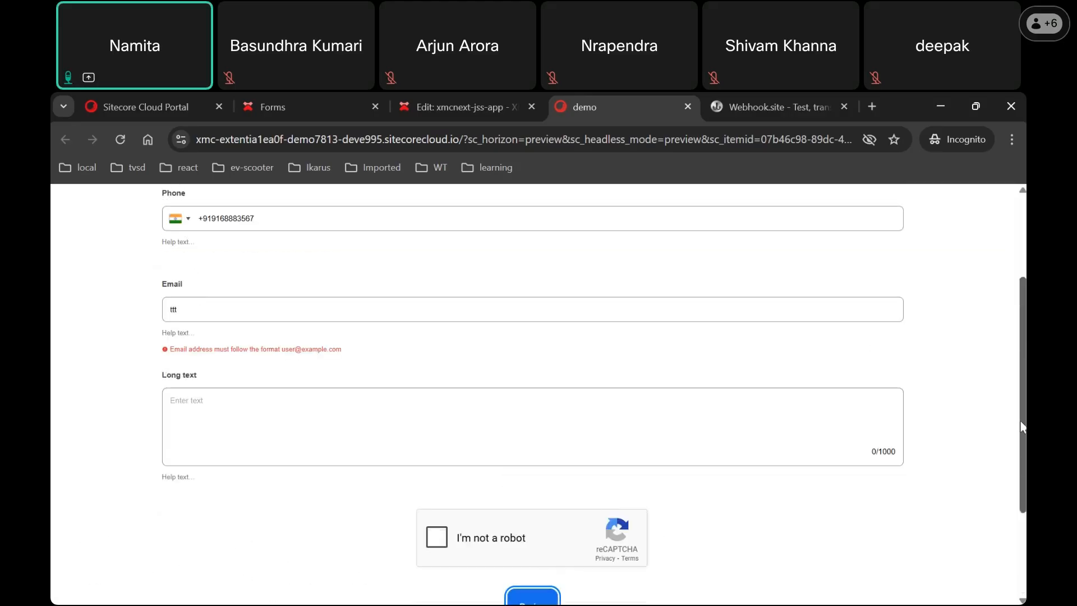
pyautogui.click(266, 323)
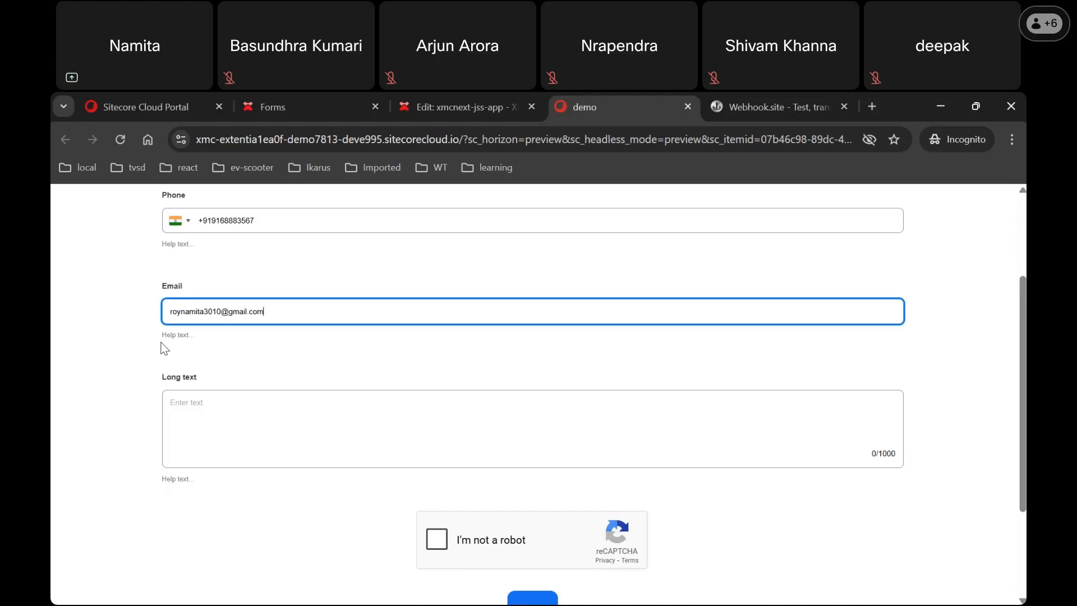
pyautogui.click(241, 418)
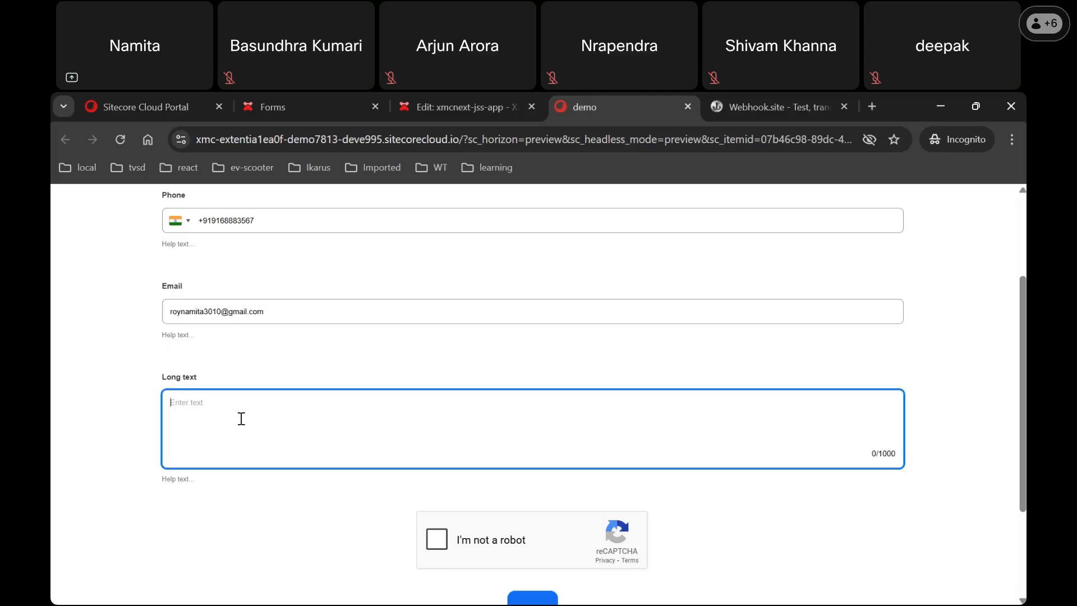
pyautogui.write('enquiry text')
pyautogui.scroll(-3, 537, 395)
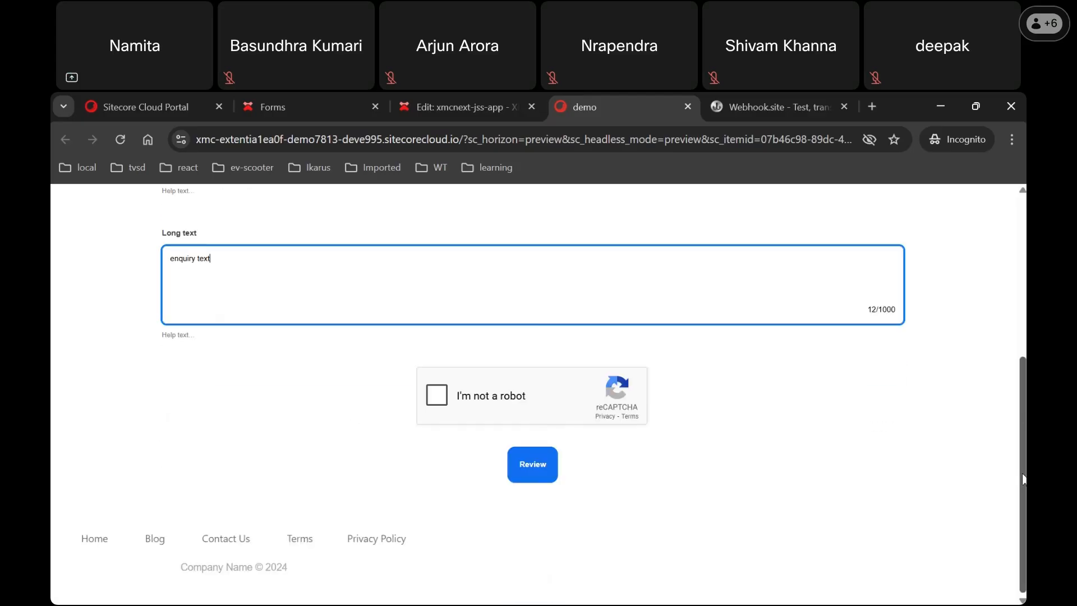
# Step: Pass the reCAPTCHA by selecting the three fire hydrant images and verifying
pyautogui.click(437, 394)
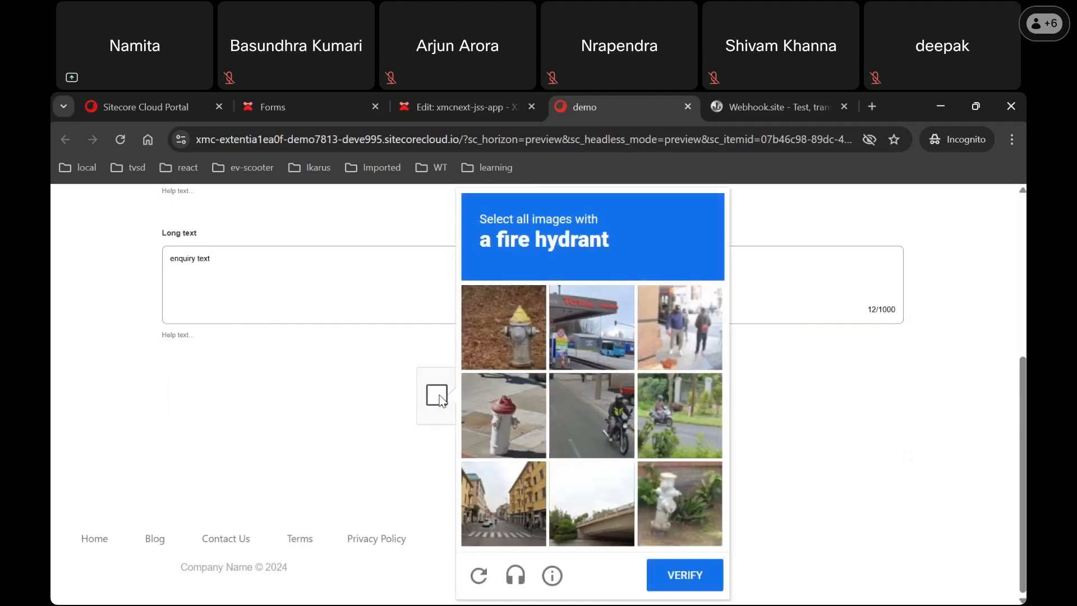
pyautogui.click(510, 340)
pyautogui.click(505, 429)
pyautogui.click(674, 523)
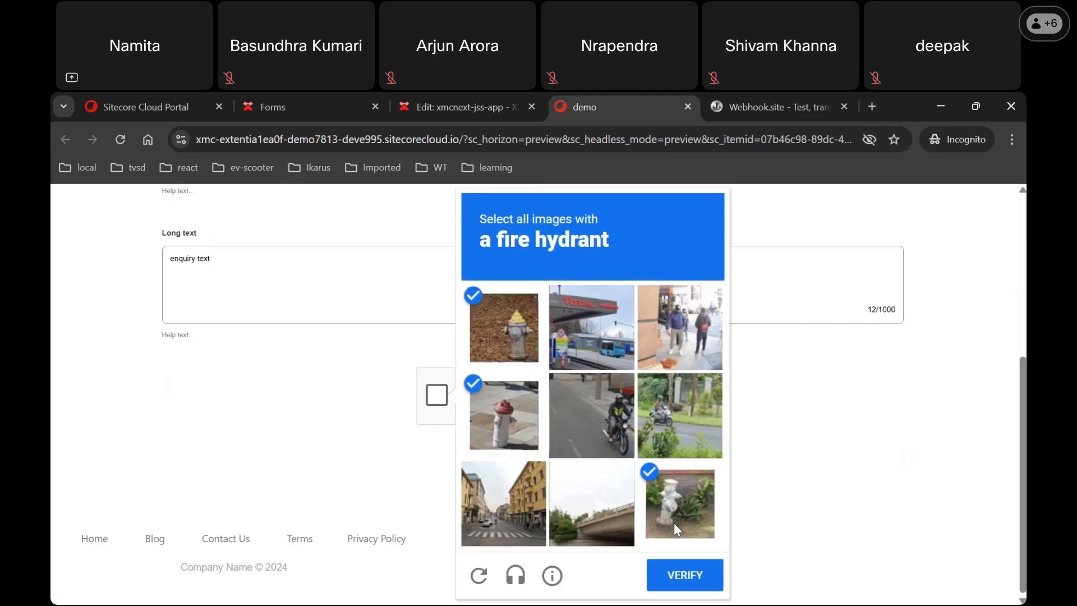
pyautogui.click(696, 587)
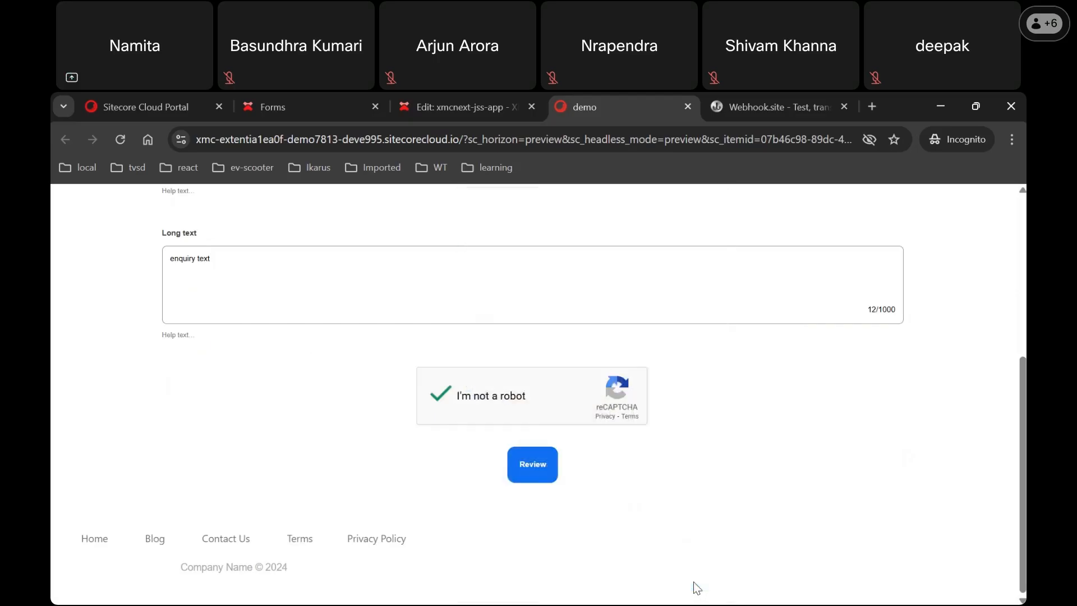
# Step: Review the entered details, submit the enquiry, and switch to the Webhook.site inbox
pyautogui.click(542, 478)
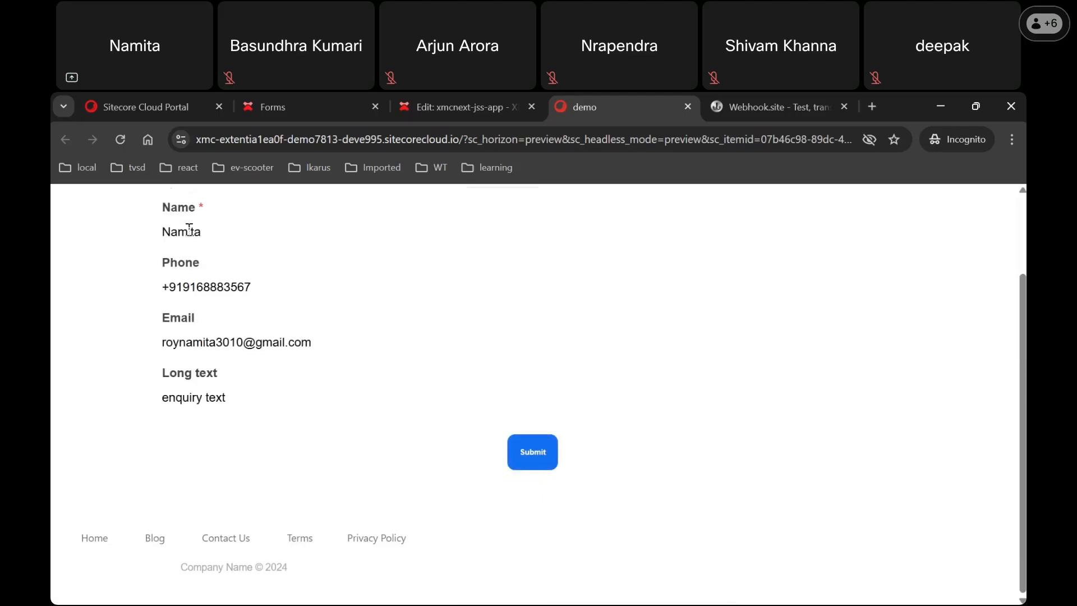
pyautogui.click(540, 474)
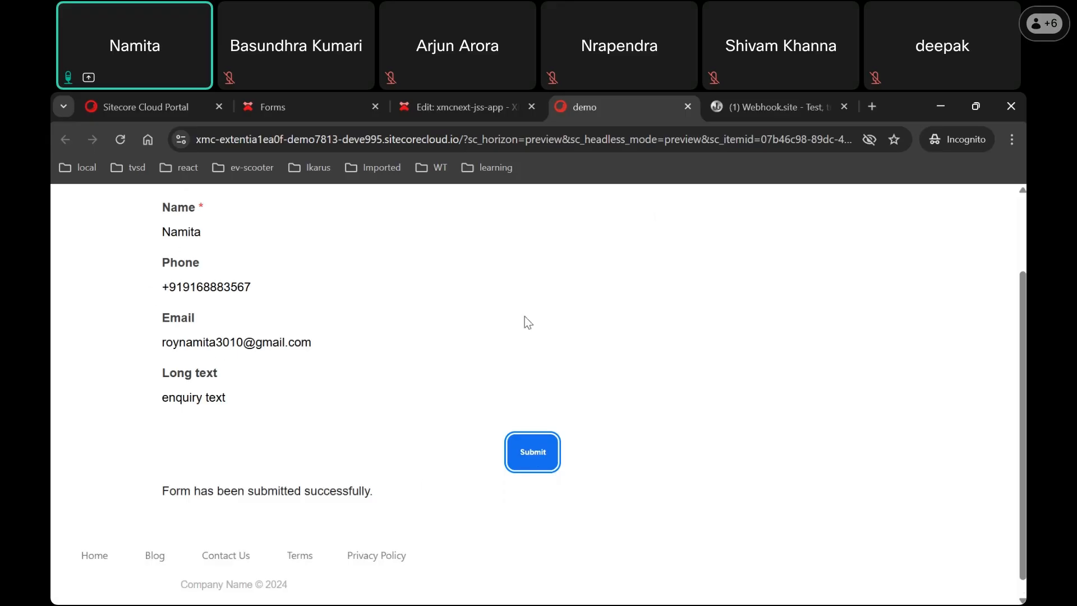
pyautogui.click(745, 105)
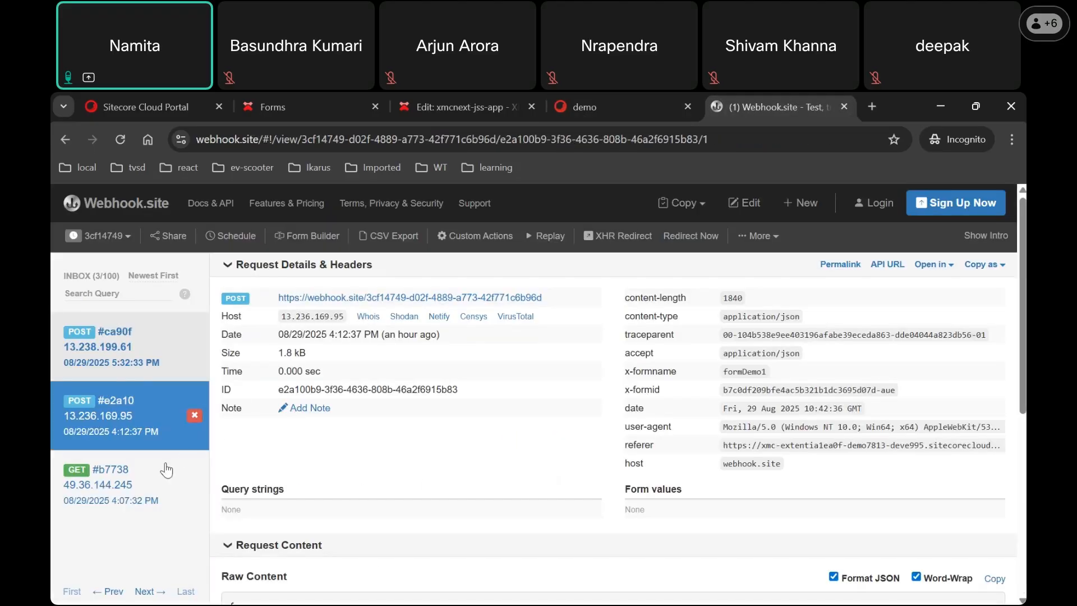
# Step: Inspect request #ca90f's Raw Content JSON on Webhook.site, then return to the demo tab
pyautogui.click(158, 345)
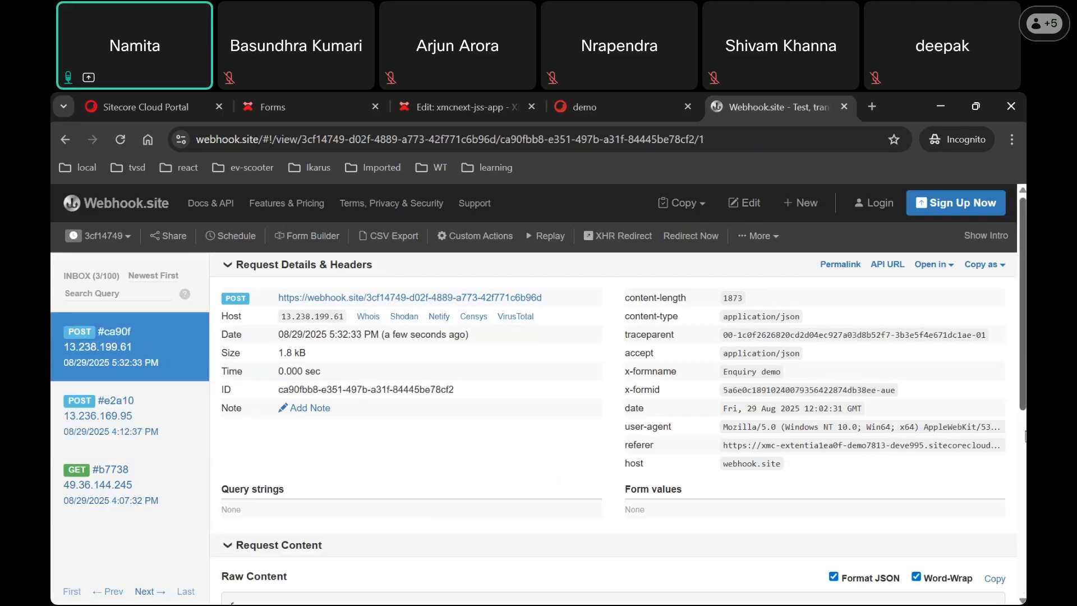
pyautogui.scroll(-5, 1025, 436)
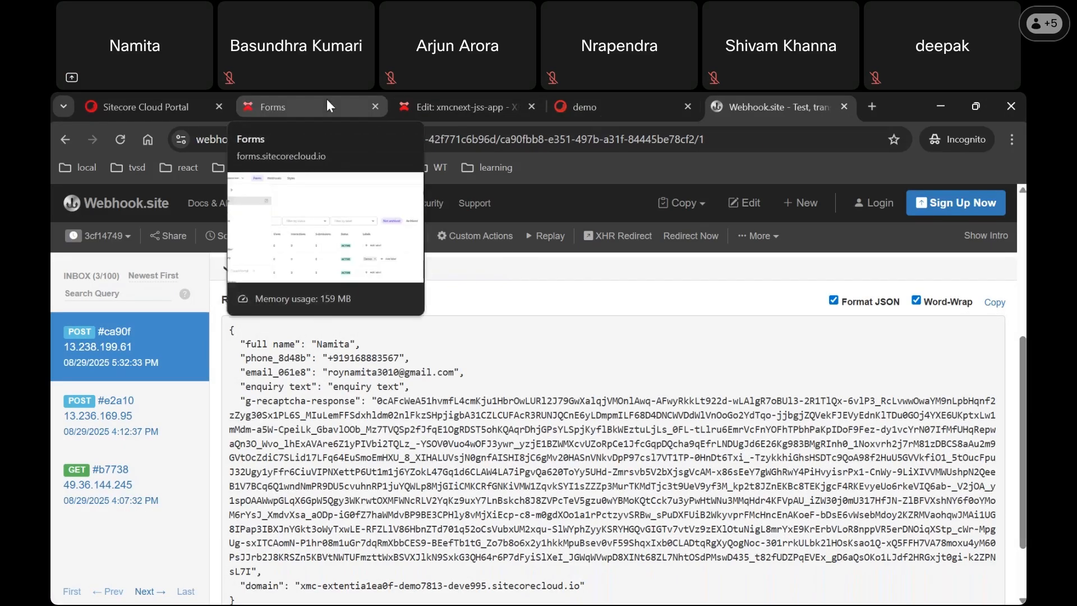
pyautogui.click(639, 102)
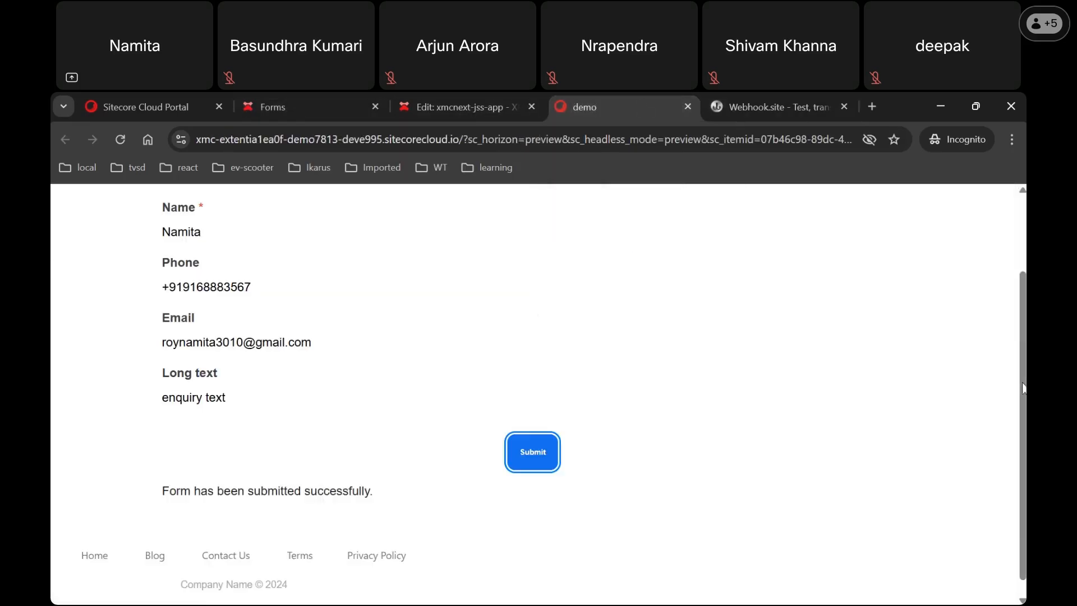
# Step: Scroll through the demo page's Review and submit summary with its 'Form has been submitted successfully.' message
pyautogui.scroll(2, 1024, 300)
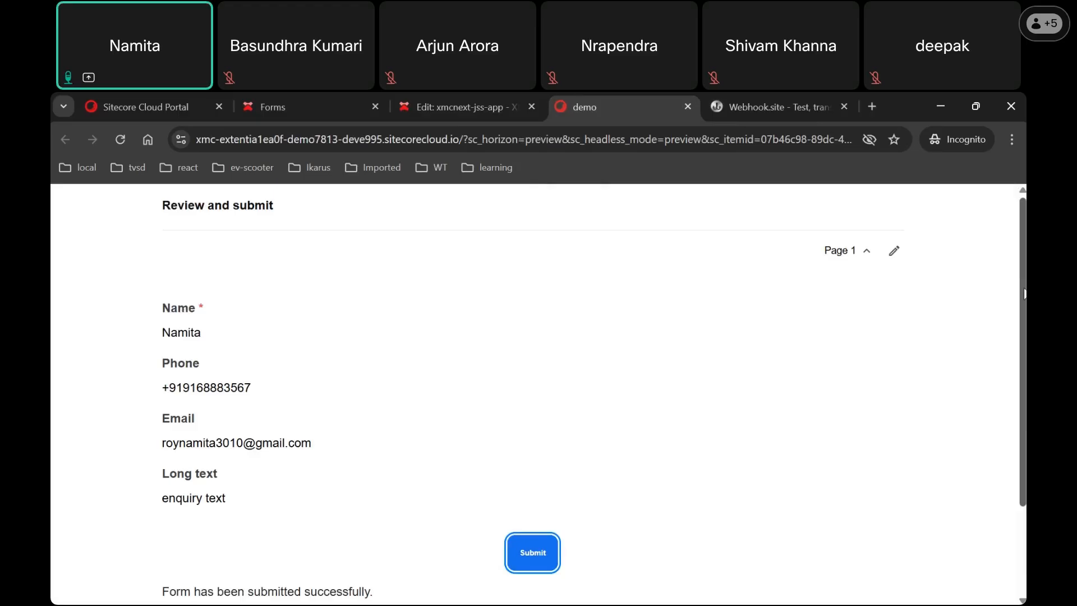
pyautogui.scroll(-2, 1024, 310)
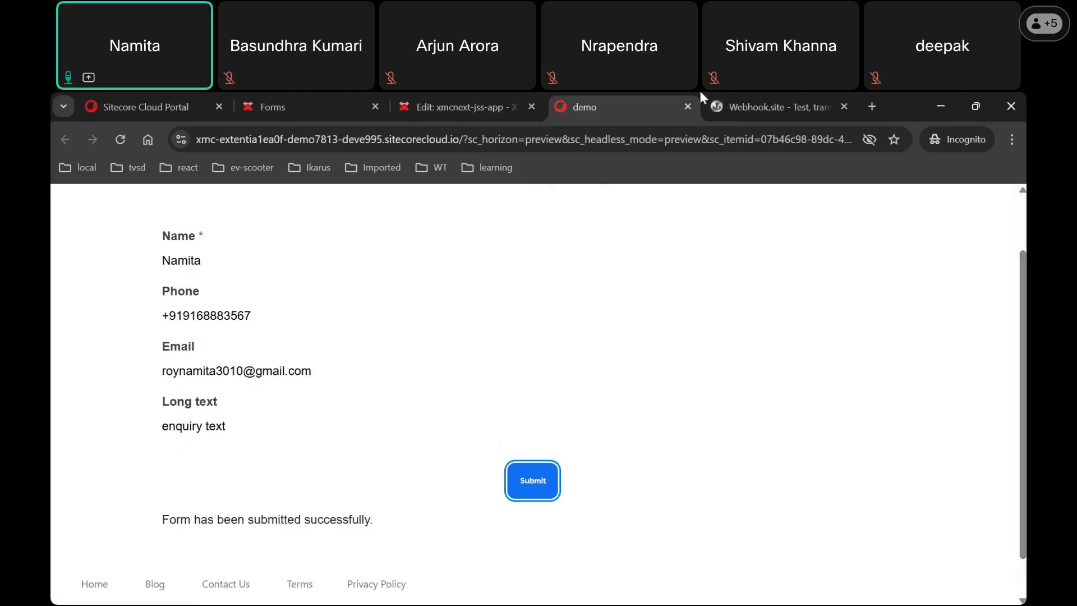
# Step: Open the Enquiry demo form from the Sitecore Forms list and request to edit it
pyautogui.click(307, 93)
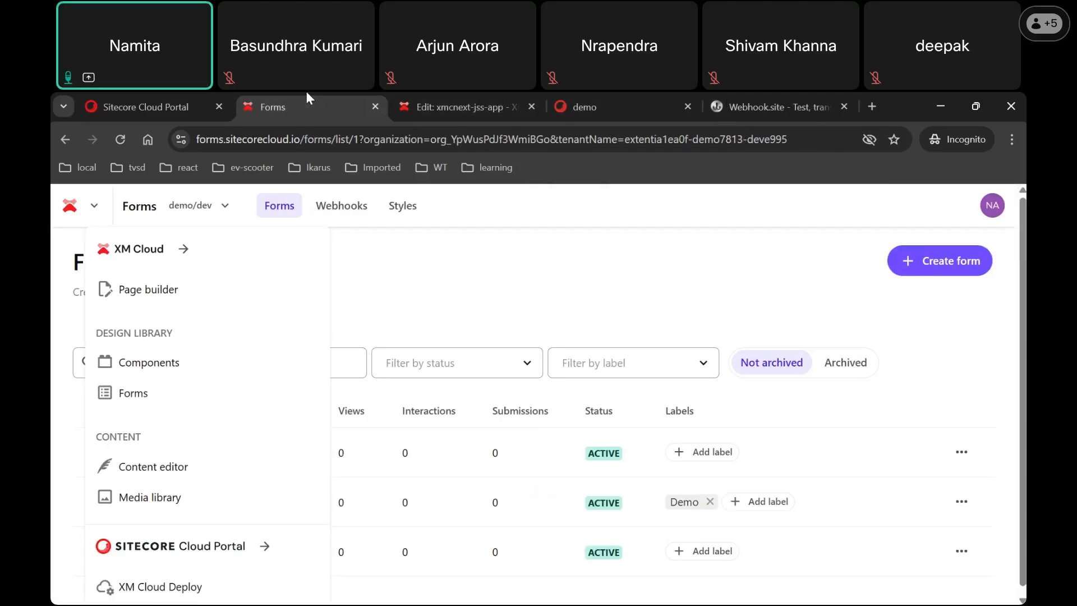
pyautogui.click(658, 271)
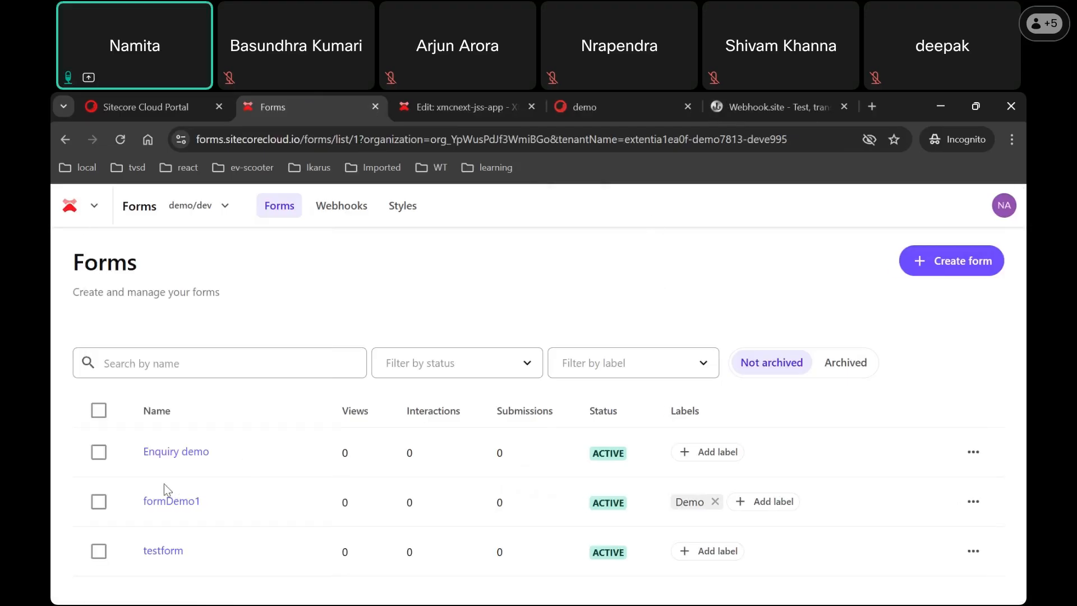
pyautogui.click(173, 458)
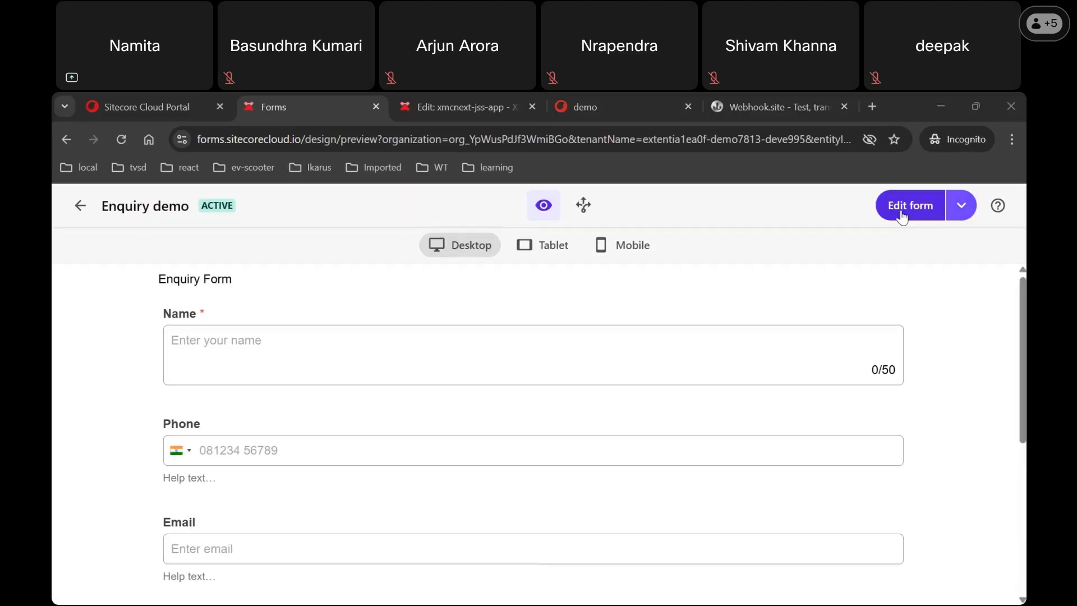
pyautogui.click(902, 217)
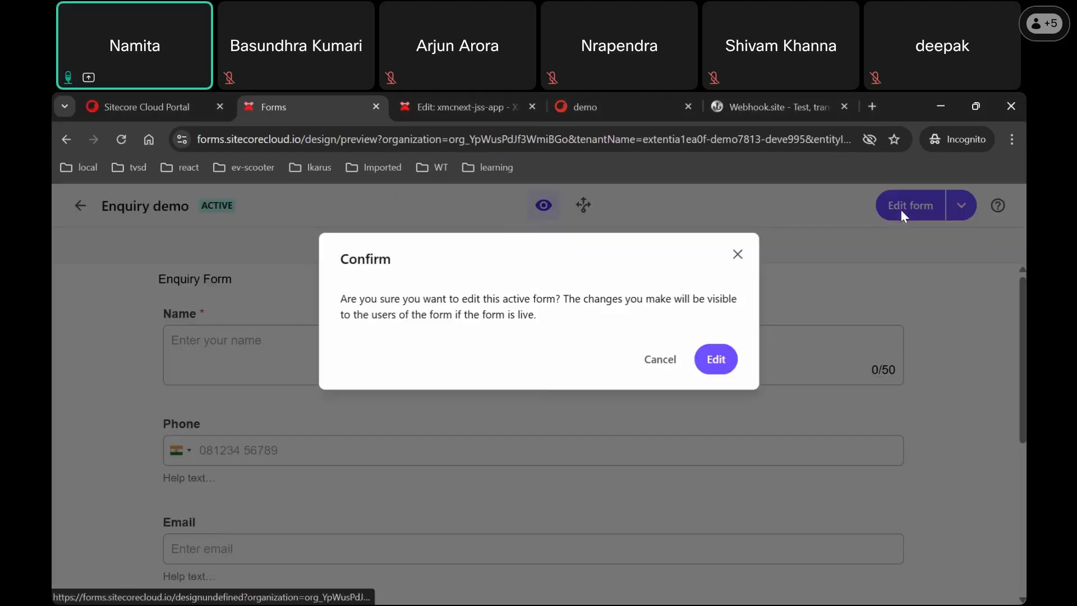
# Step: Confirm editing the active form and preview it in the mobile layout, dismissing the padding advice
pyautogui.click(714, 363)
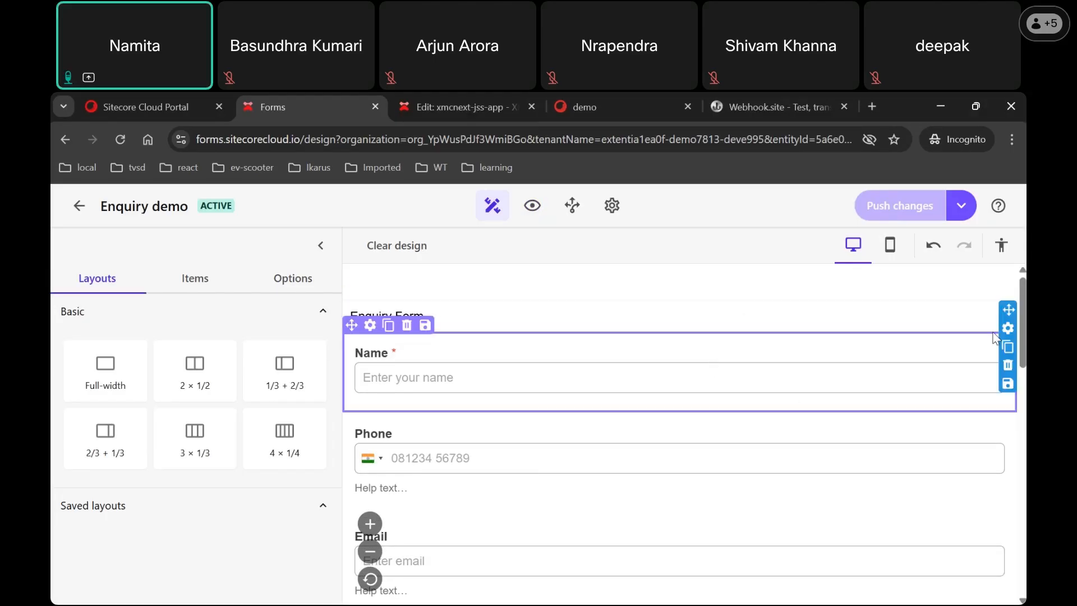
pyautogui.click(894, 256)
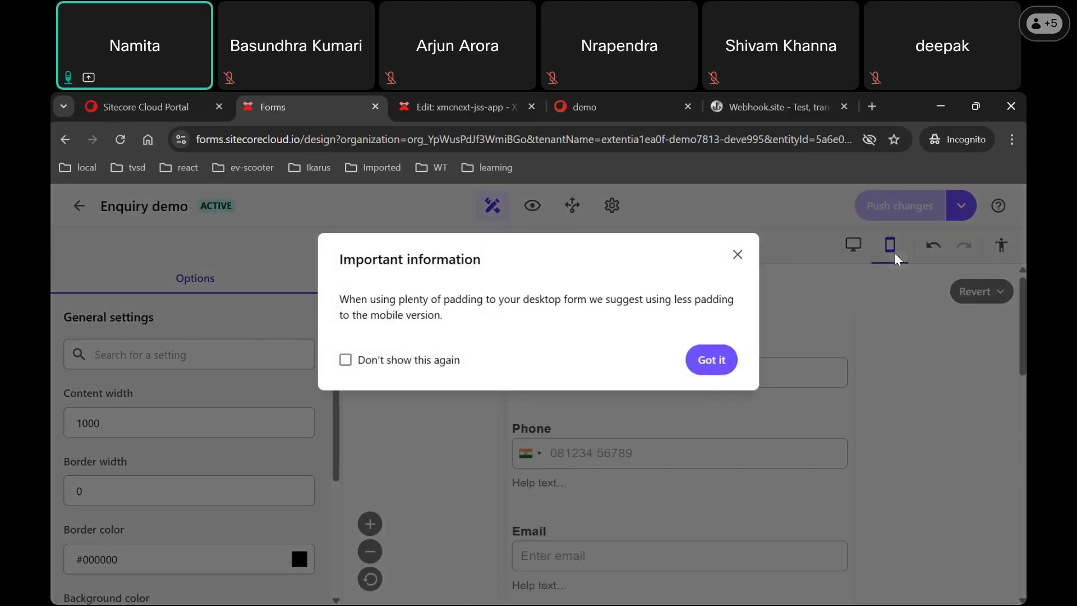
pyautogui.click(711, 361)
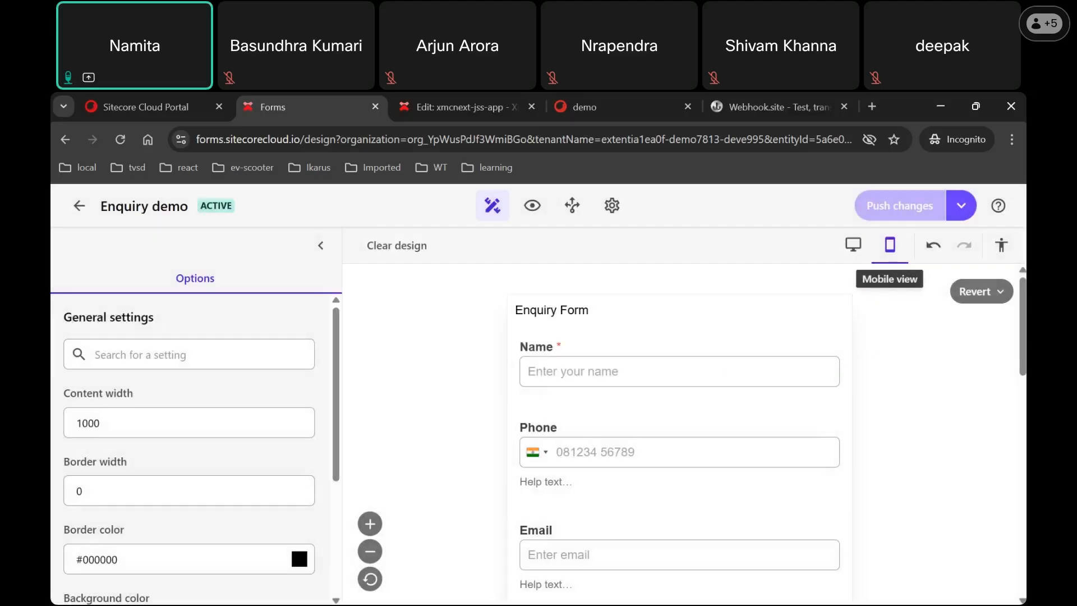
pyautogui.scroll(-10, 680, 432)
pyautogui.scroll(5, 679, 432)
pyautogui.scroll(5, 1003, 336)
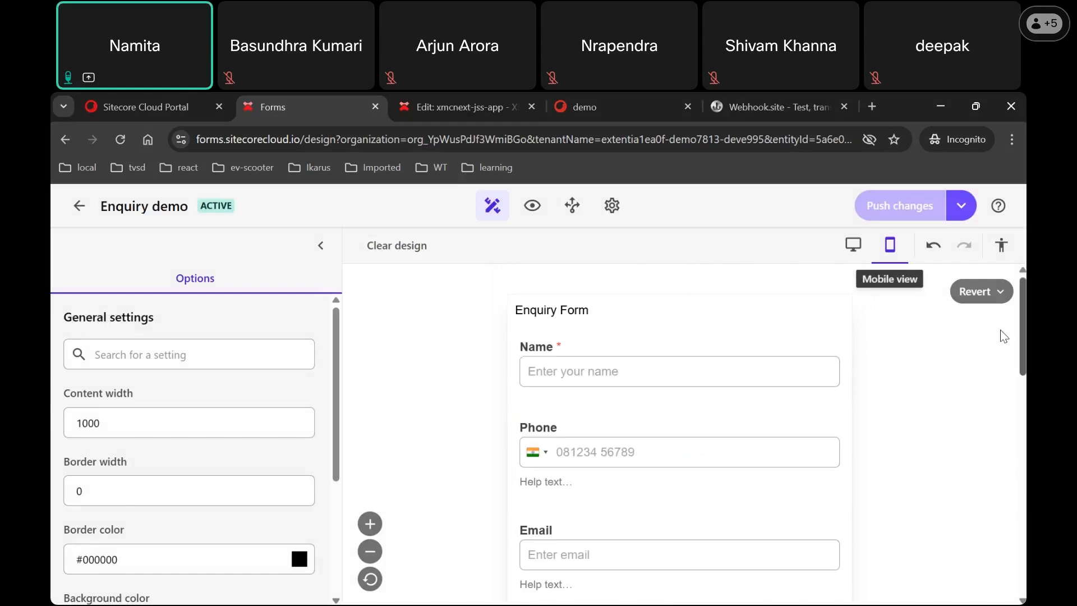
# Step: Inspect the Name field's field styles, then switch the form back to the desktop layout
pyautogui.click(672, 375)
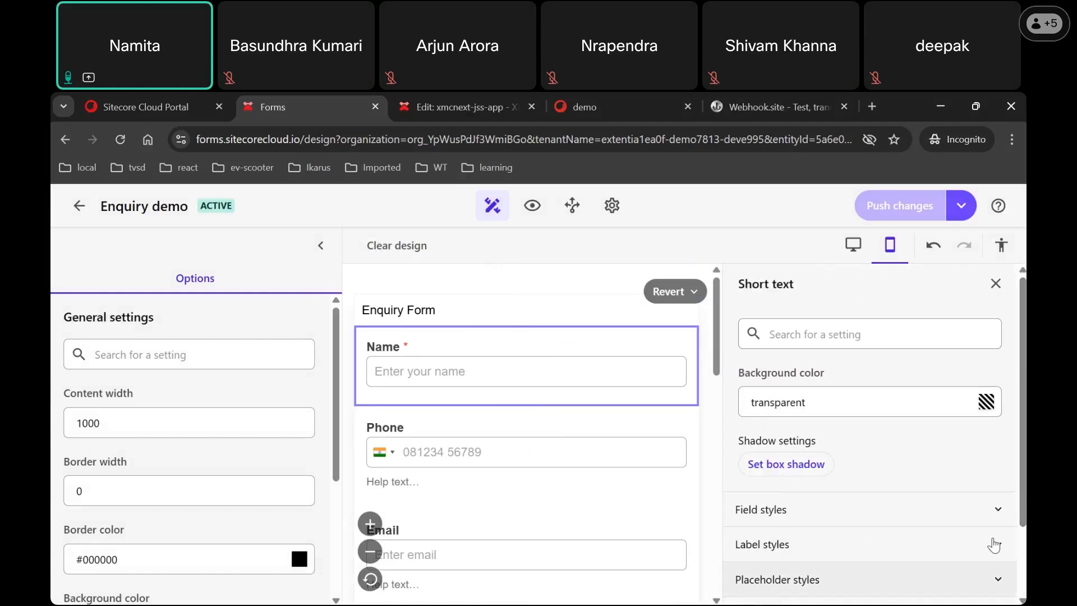
pyautogui.scroll(-2, 870, 437)
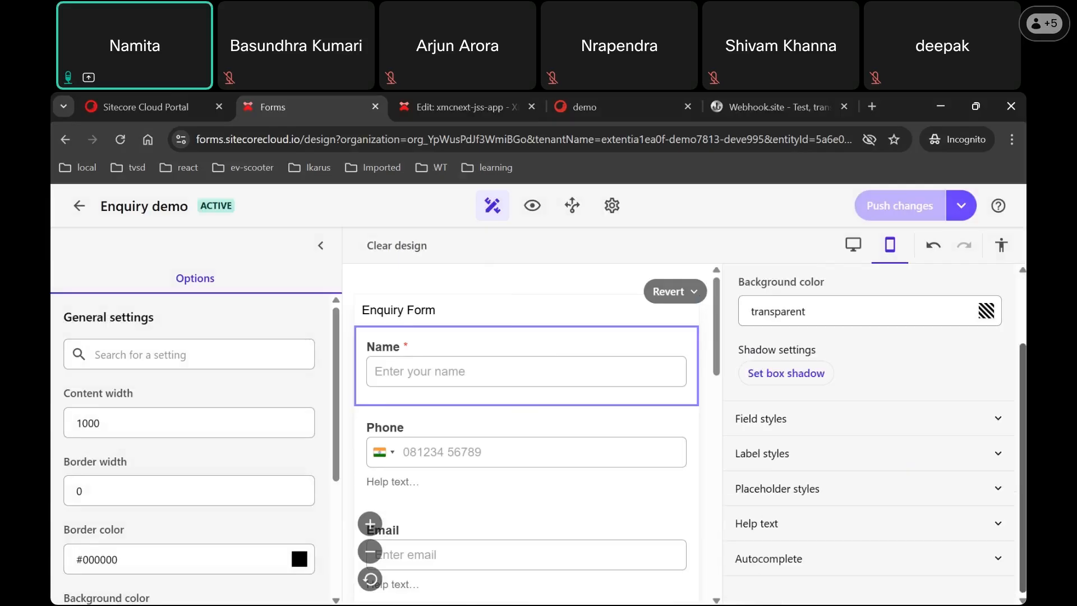
pyautogui.click(996, 419)
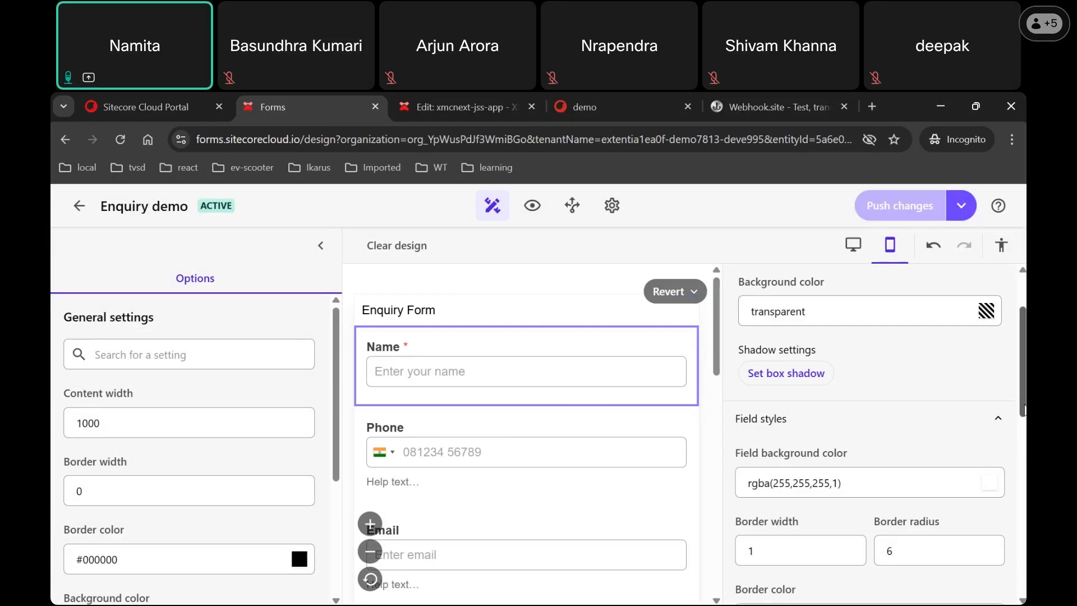
pyautogui.click(853, 245)
pyautogui.scroll(-10, 942, 336)
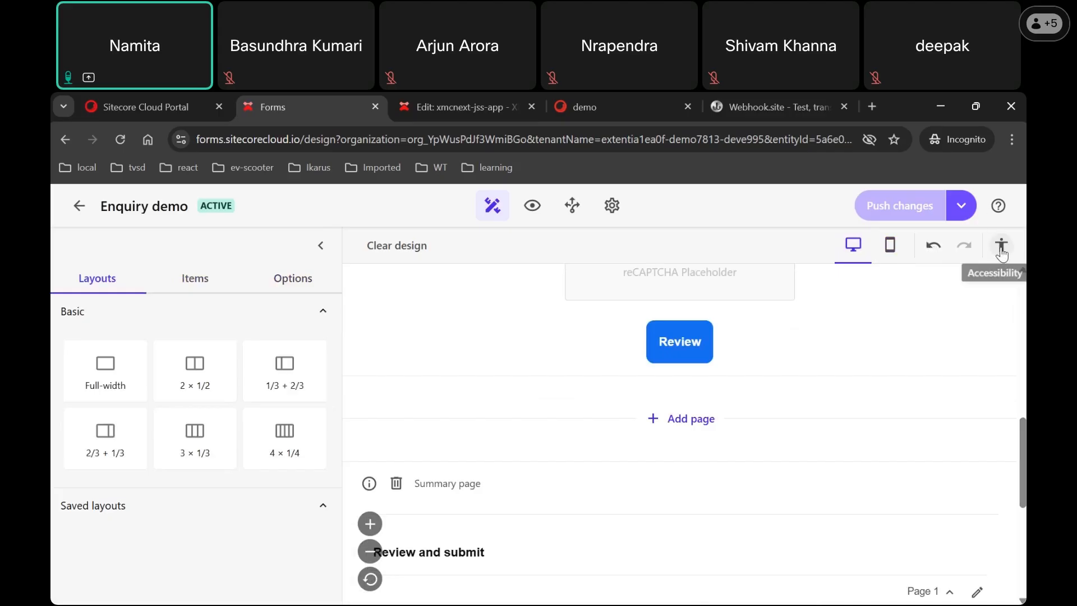
# Step: Set the Review button's colour to the pale E3EAF3
pyautogui.click(696, 350)
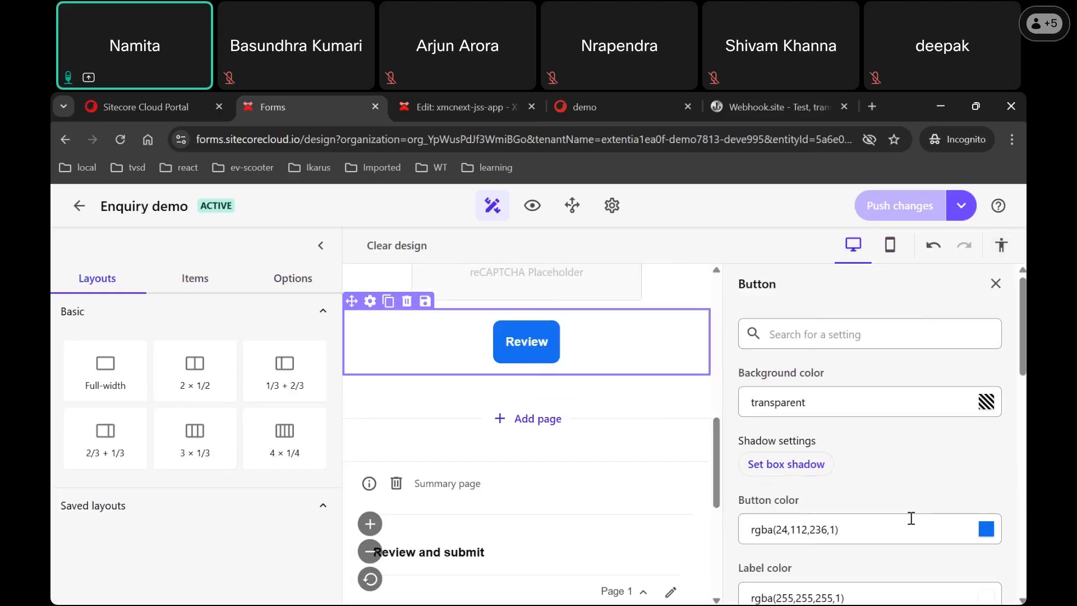
pyautogui.click(988, 533)
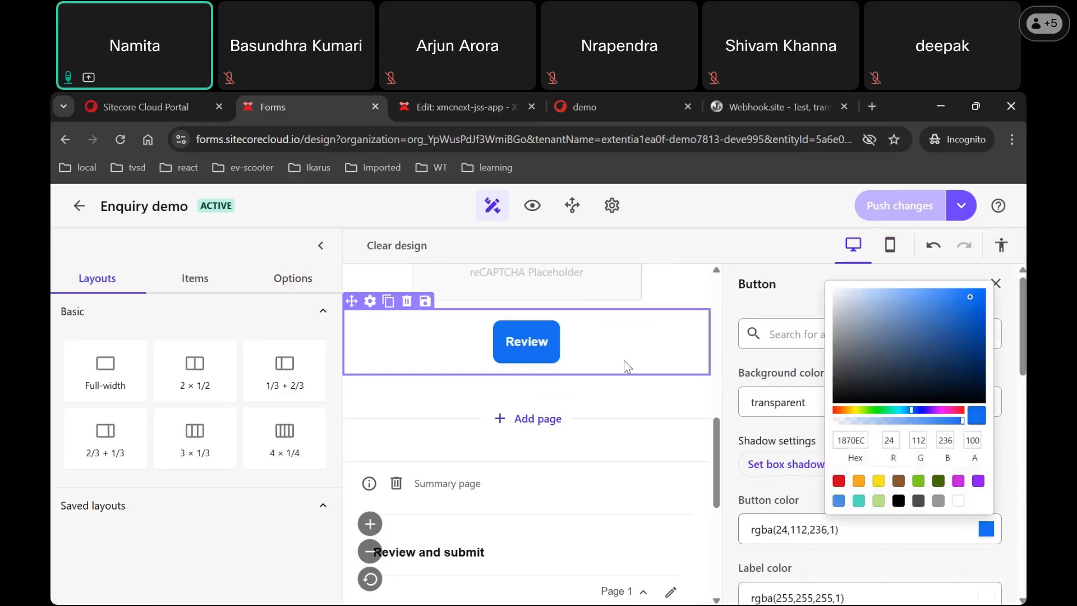
pyautogui.click(843, 294)
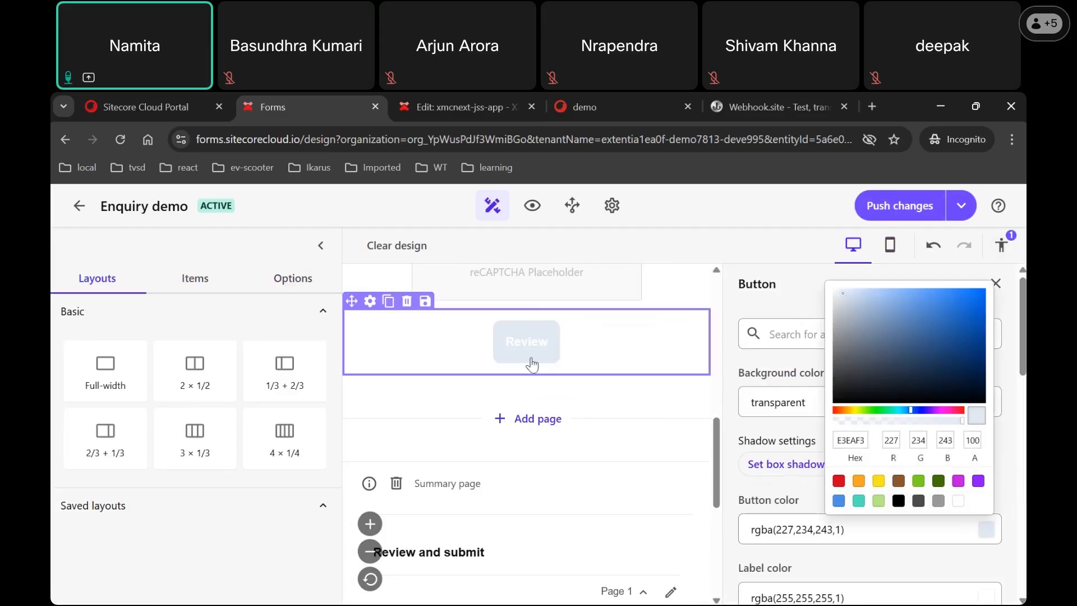
pyautogui.click(796, 270)
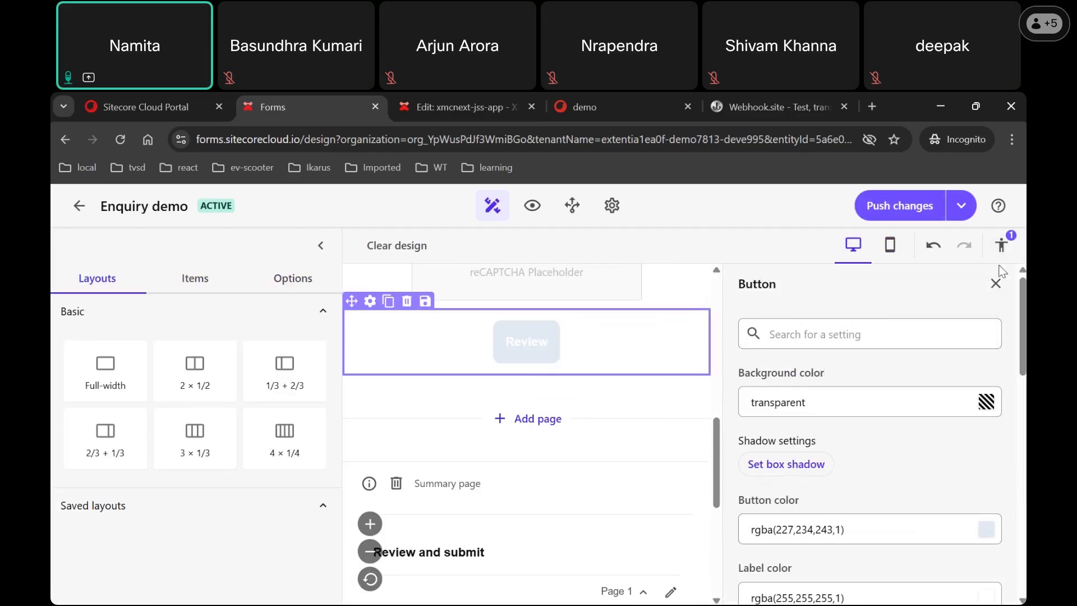
# Step: Use the Accessibility contrast check to locate the Review button and set its colour to navy rgba(6,32,65,1)
pyautogui.click(1001, 247)
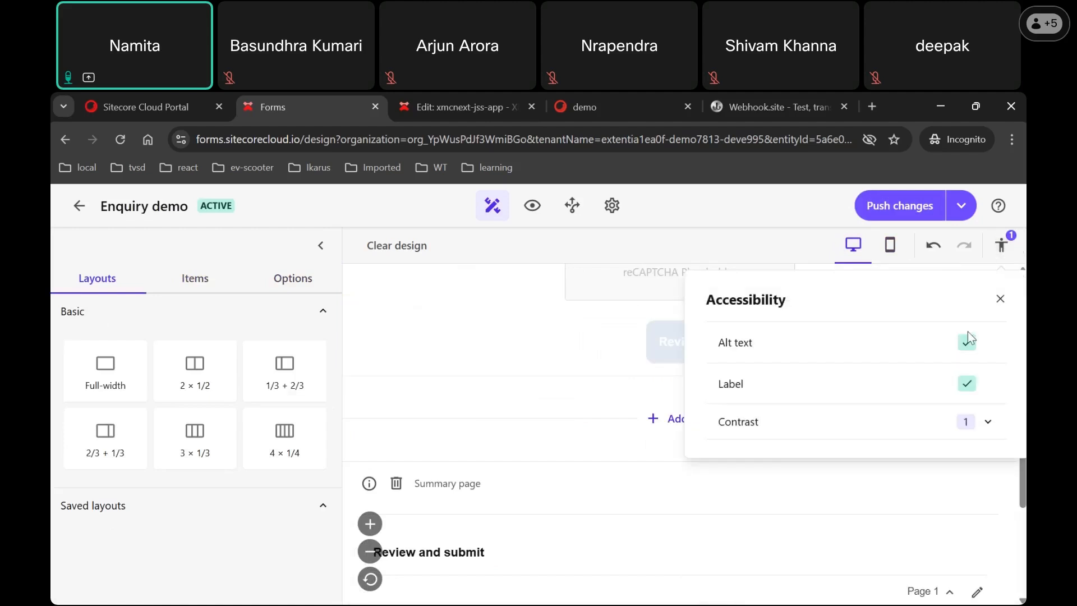
pyautogui.click(988, 426)
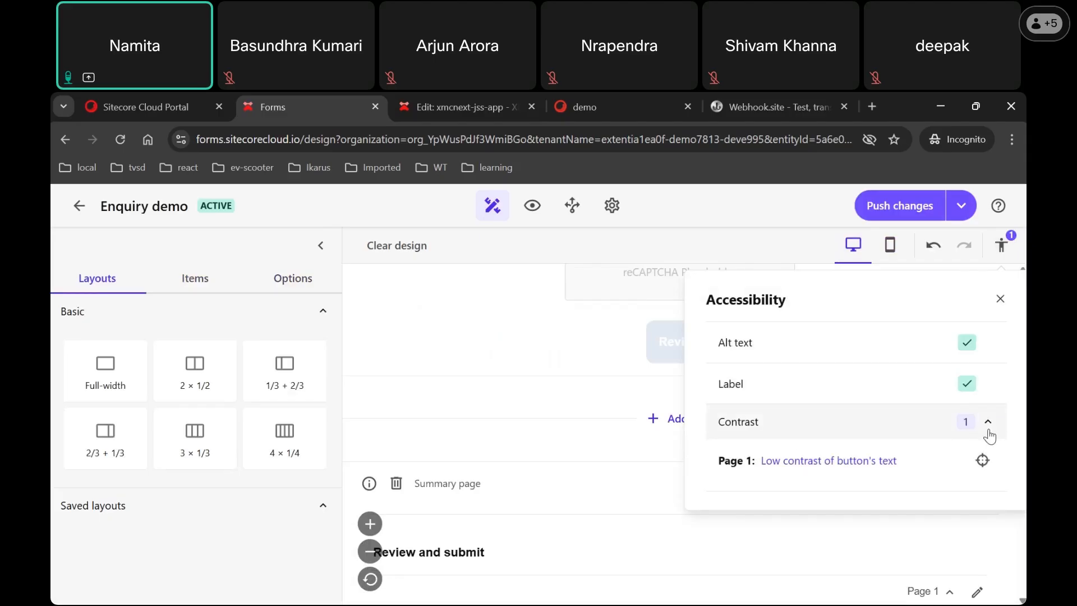
pyautogui.click(982, 461)
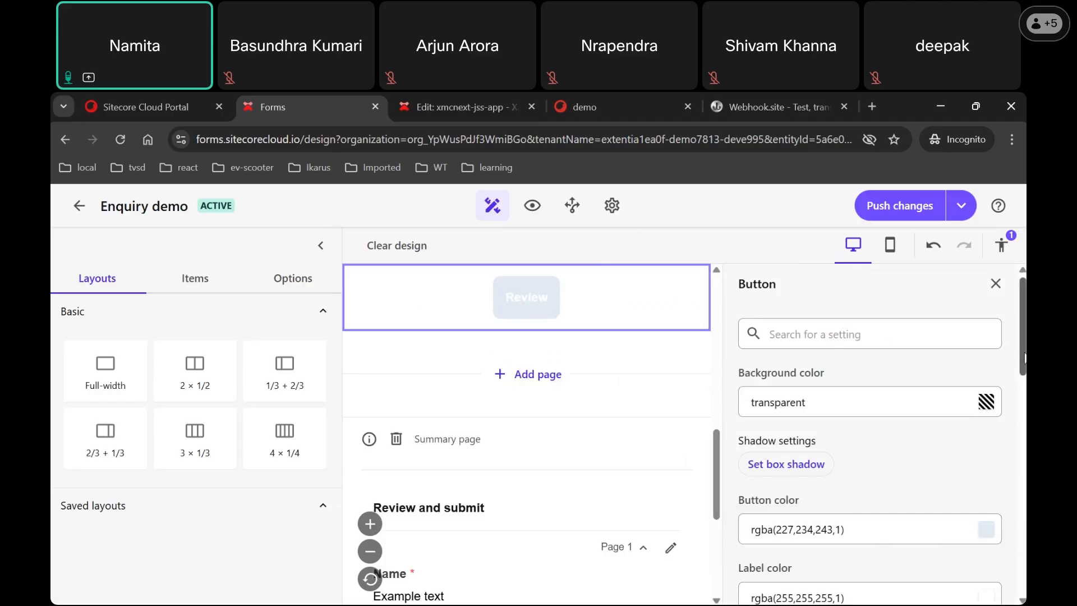
pyautogui.scroll(-1, 1023, 356)
pyautogui.click(991, 477)
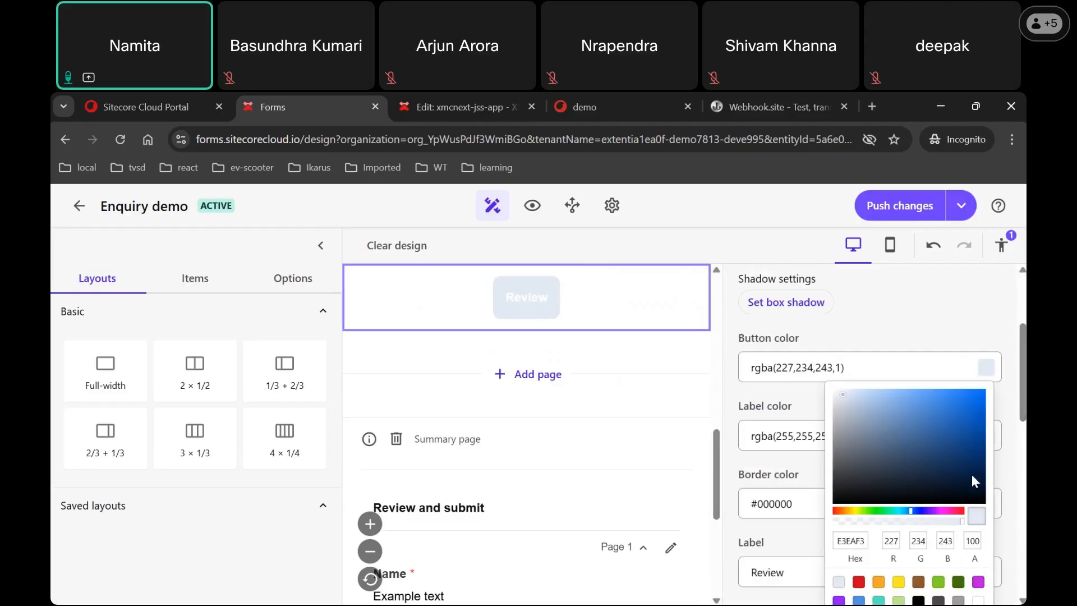
pyautogui.click(971, 474)
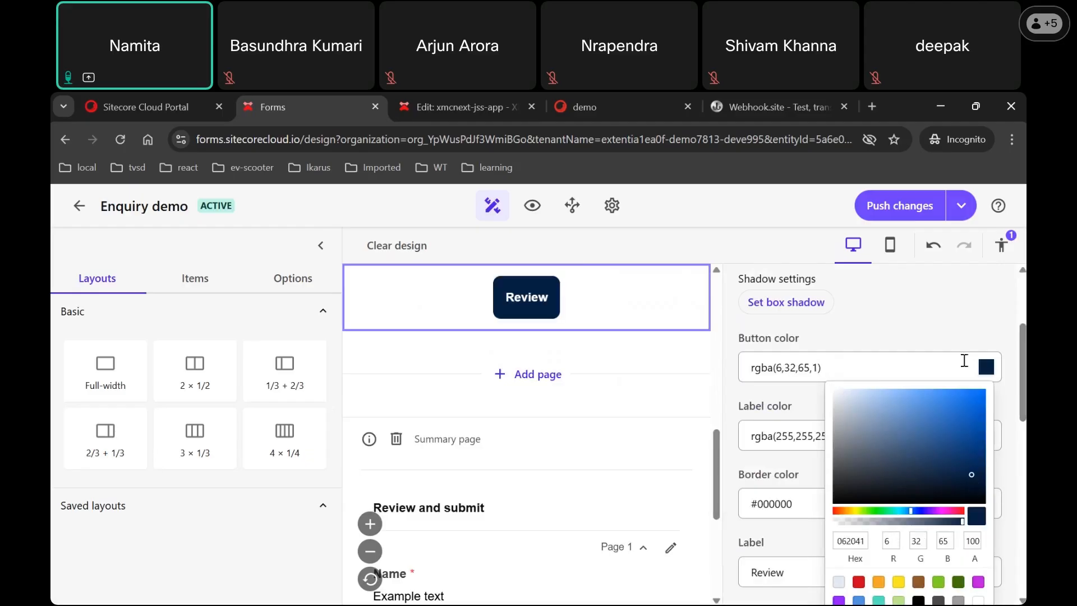
pyautogui.click(956, 304)
pyautogui.click(717, 471)
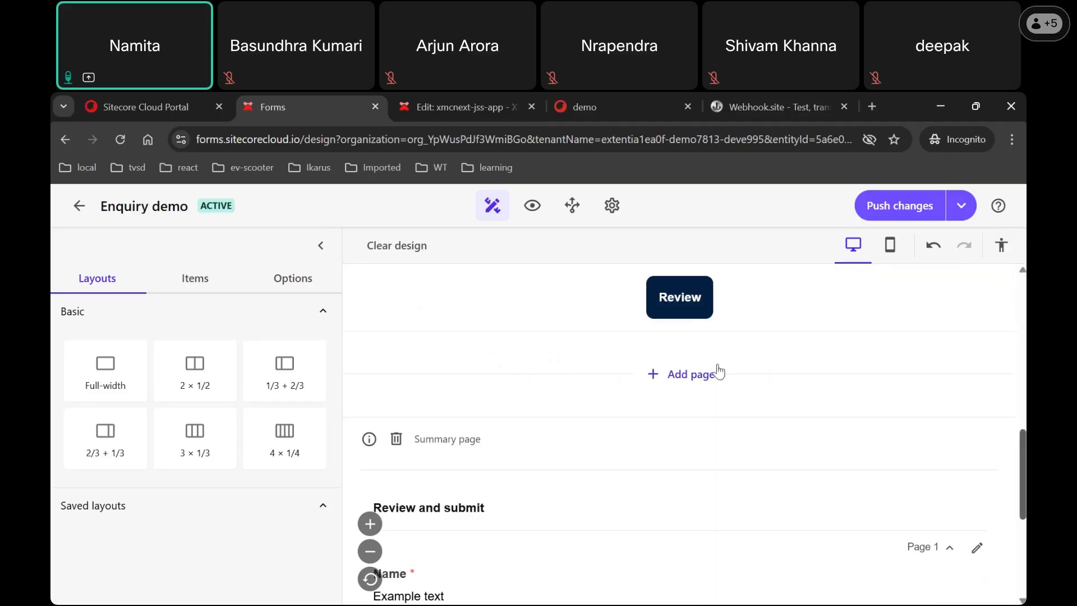
pyautogui.scroll(10, 655, 399)
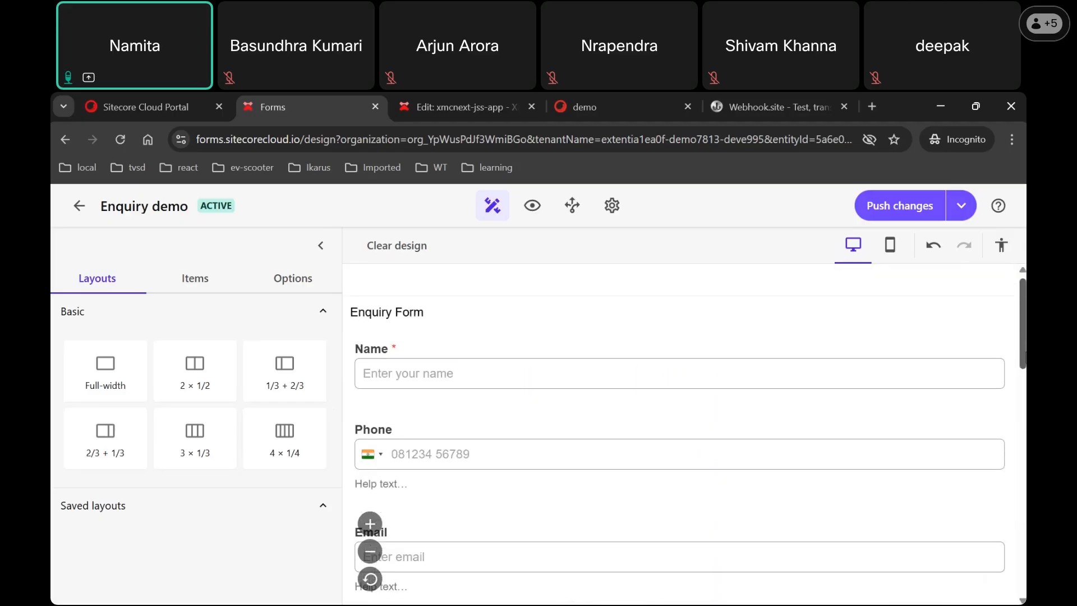
# Step: Delete the Name field's label text so the field has no label
pyautogui.click(654, 379)
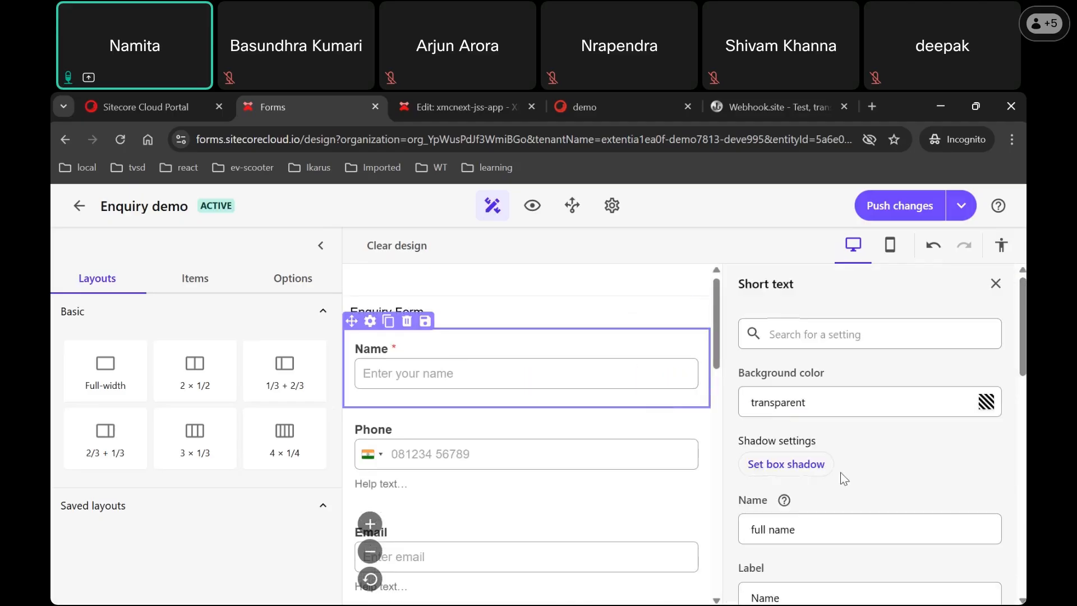
pyautogui.doubleClick(787, 598)
pyautogui.press('BackSpace')
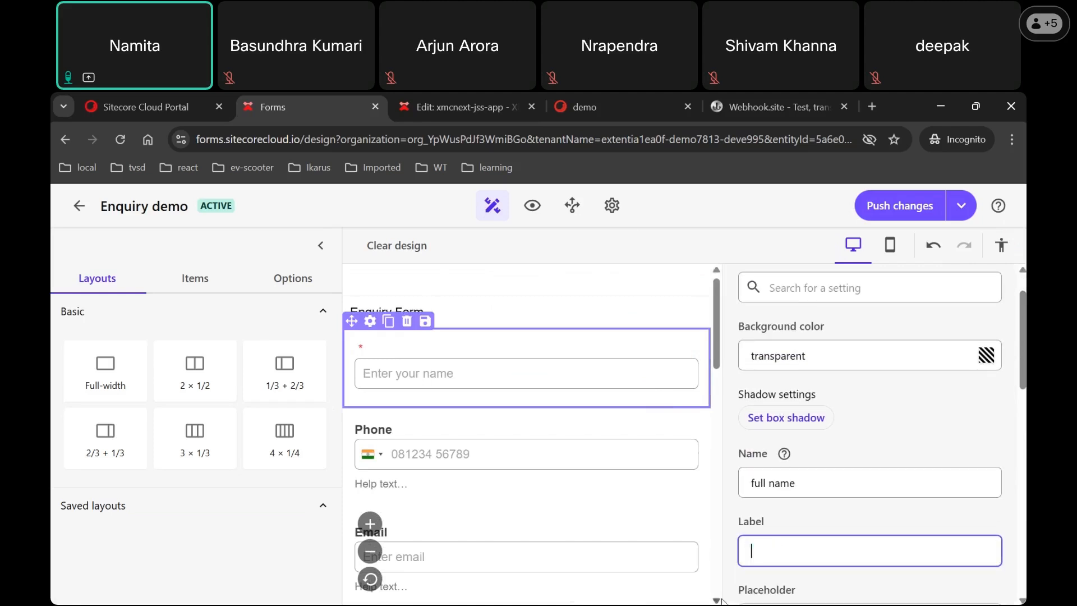
pyautogui.click(752, 257)
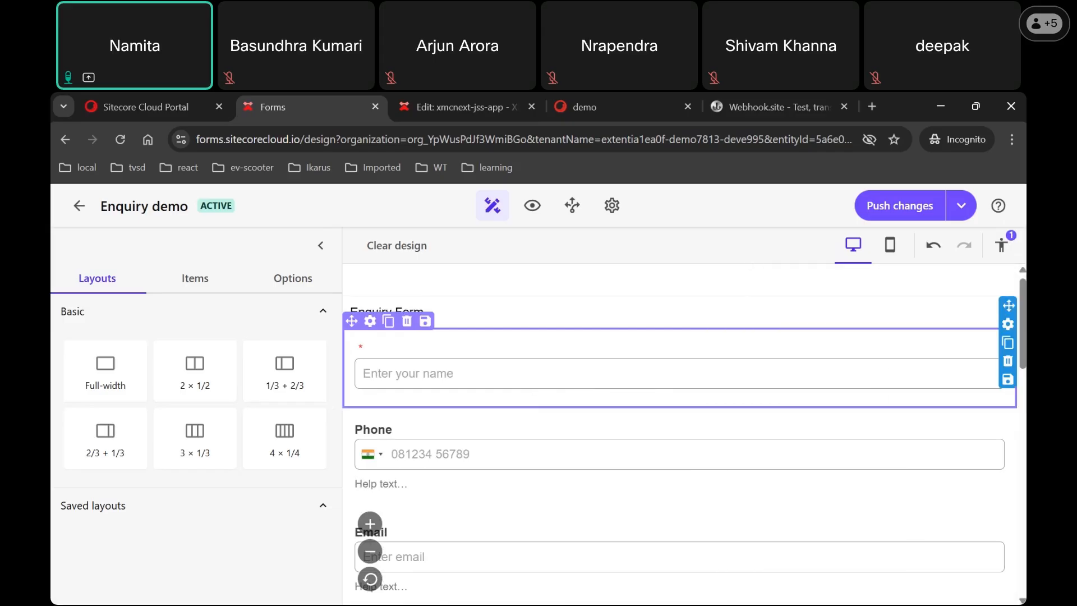
# Step: Locate the unlabelled field from the Accessibility label warning and re-enter 'Name' as its label
pyautogui.click(1006, 258)
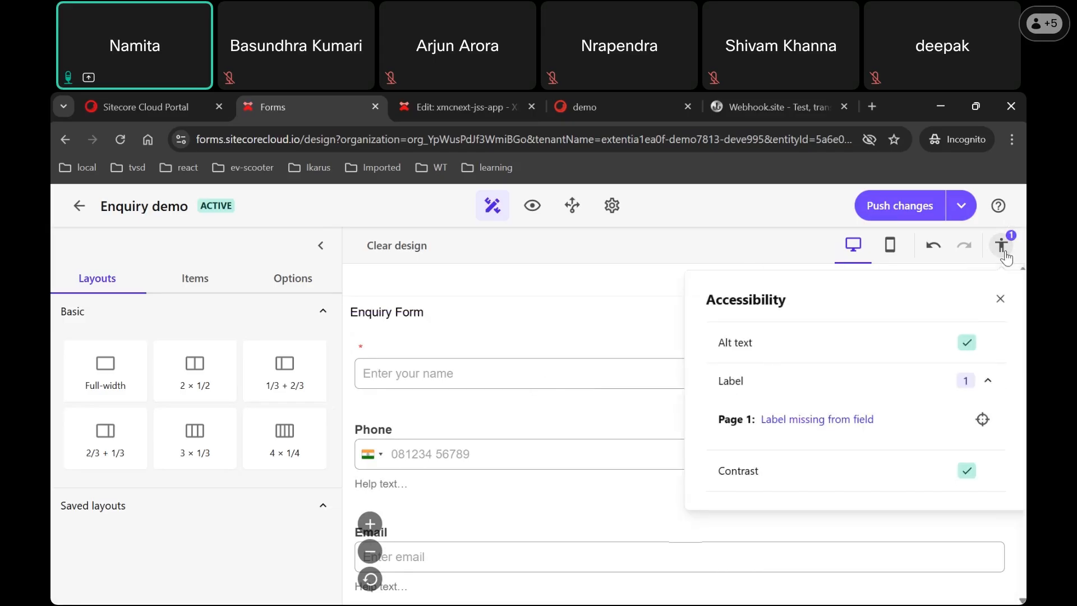
pyautogui.click(981, 423)
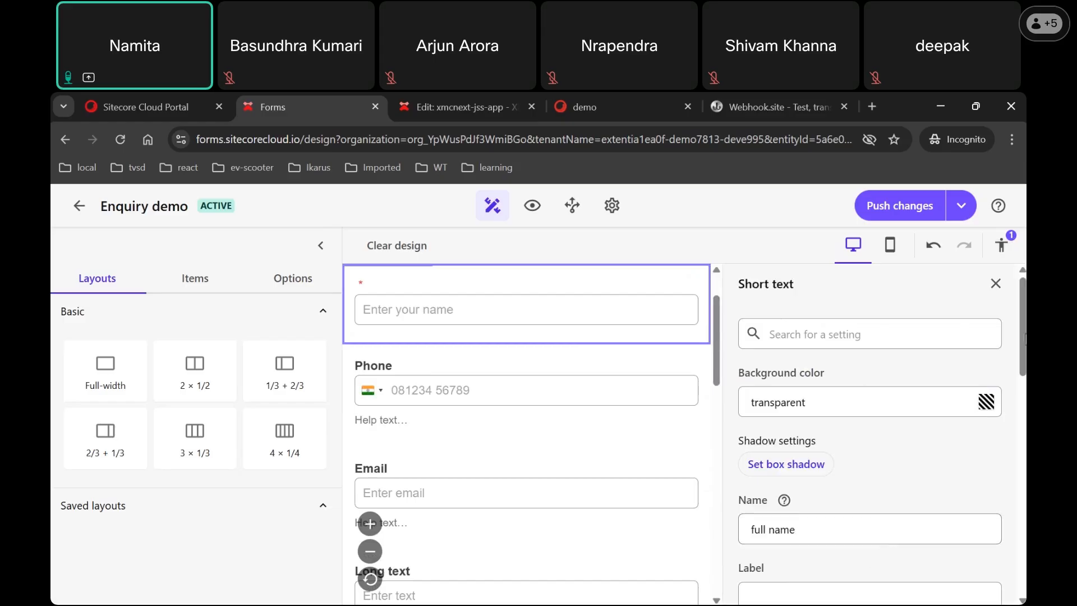
pyautogui.moveTo(1020, 335); pyautogui.dragTo(1019, 399)
pyautogui.click(817, 365)
pyautogui.write('Name')
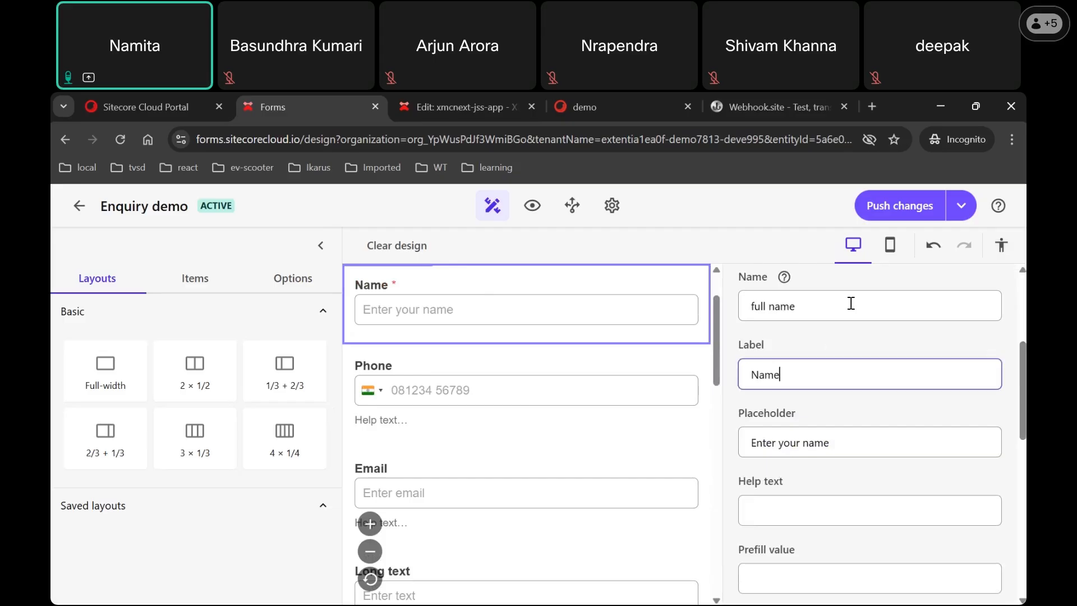
pyautogui.click(914, 211)
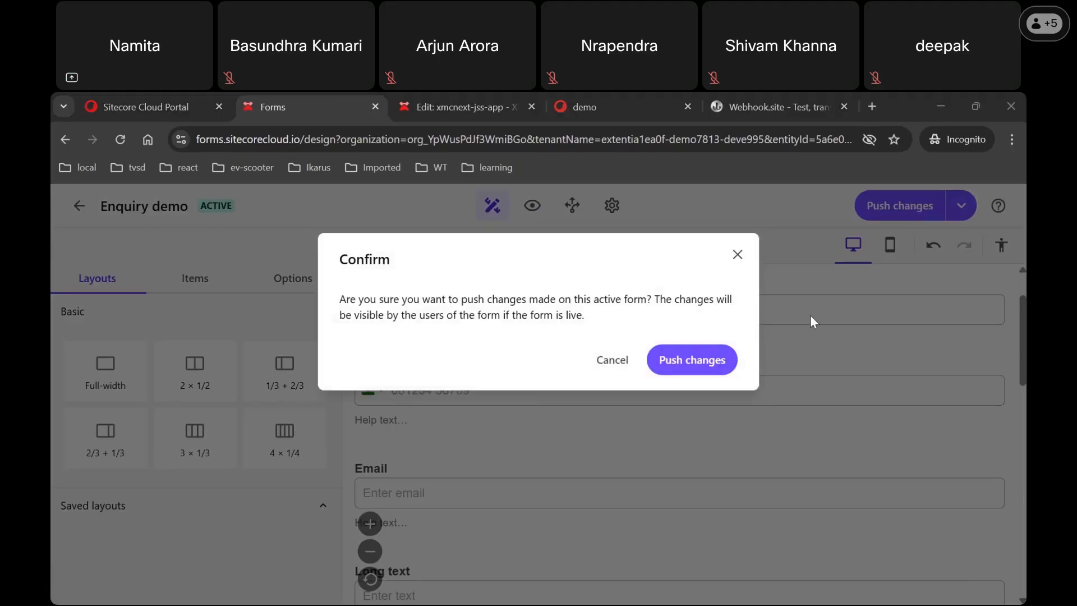
# Step: Confirm Push changes to save the Enquiry demo form's design
pyautogui.click(703, 357)
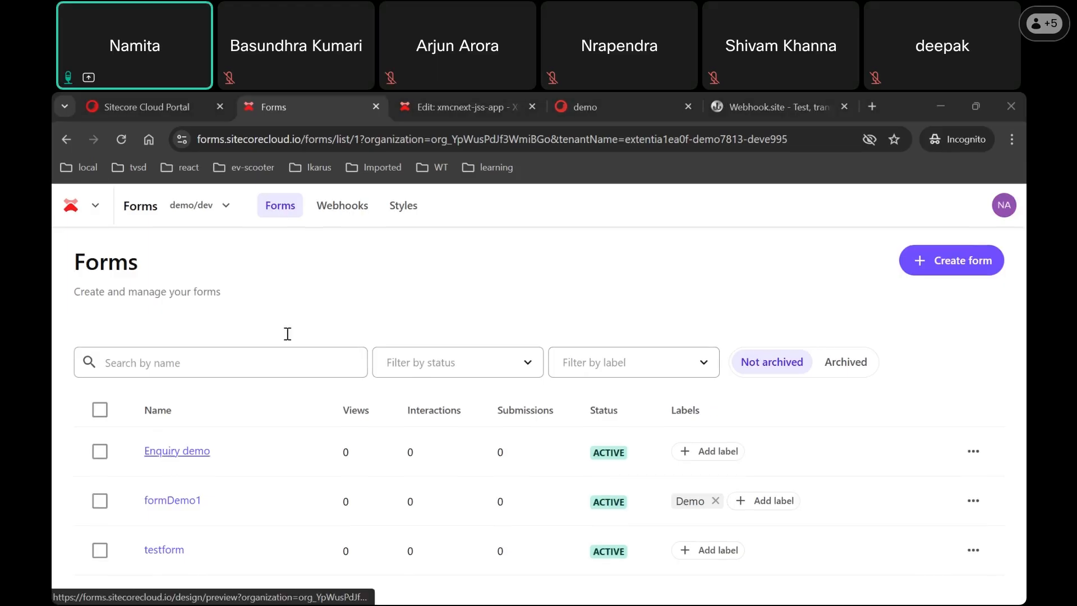
pyautogui.click(178, 451)
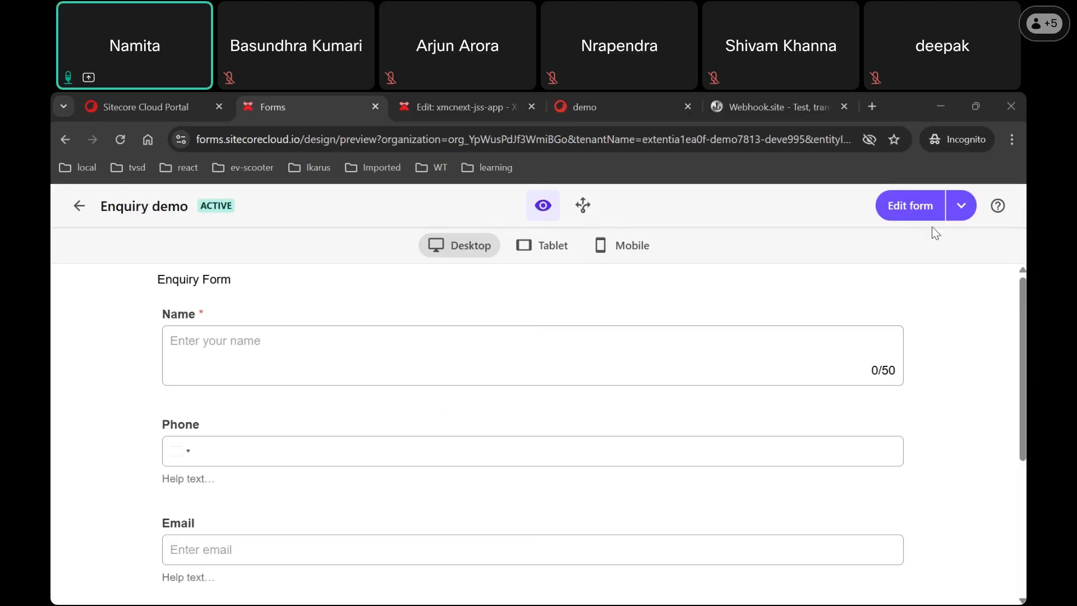
pyautogui.click(909, 206)
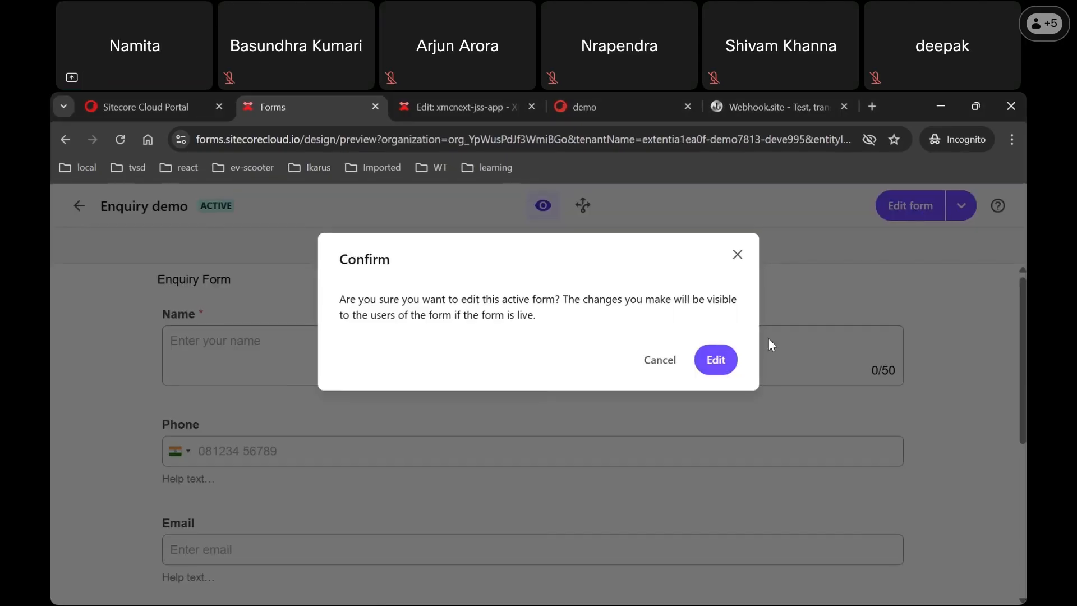
pyautogui.click(719, 361)
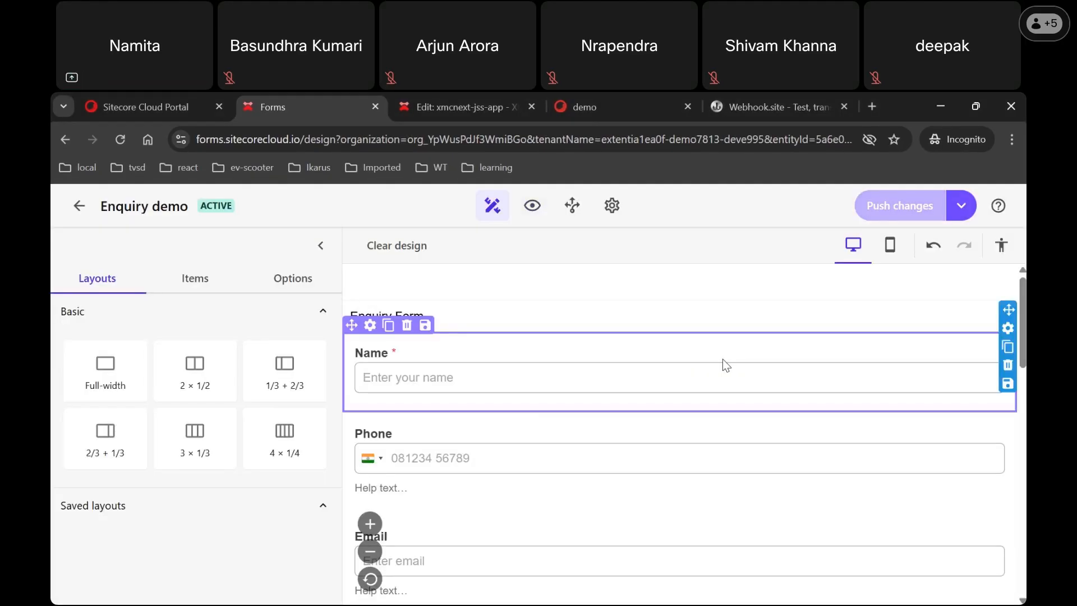
pyautogui.click(608, 208)
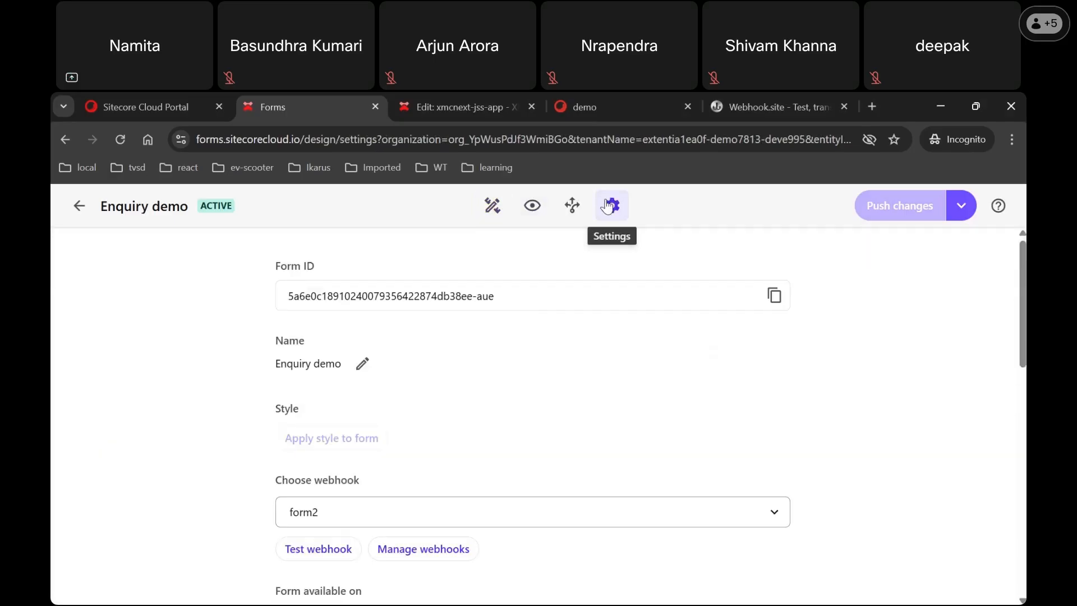
pyautogui.moveTo(1022, 303); pyautogui.dragTo(1021, 466)
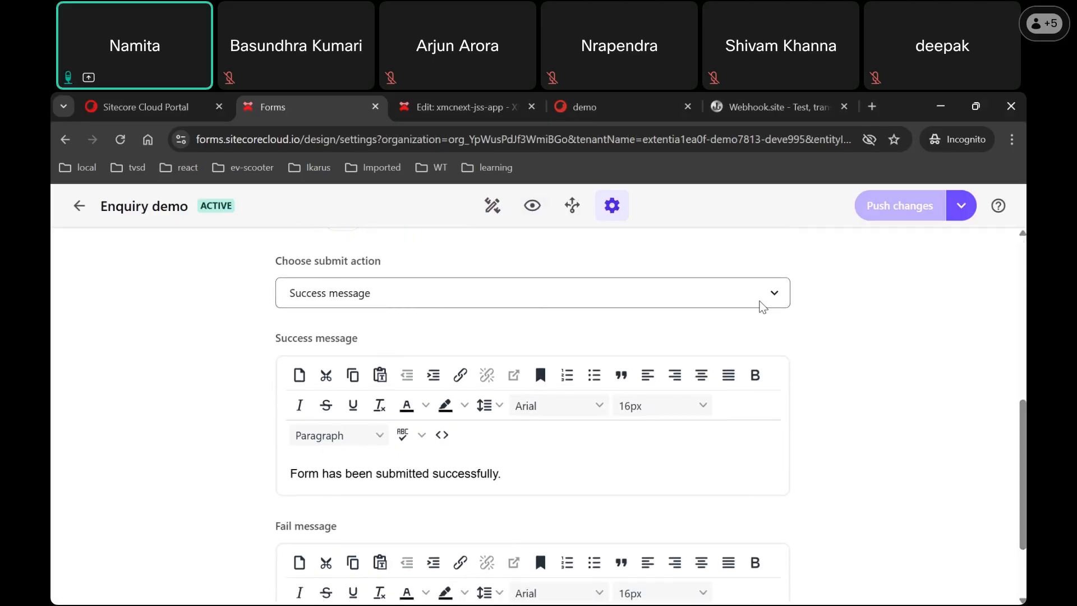
pyautogui.click(777, 305)
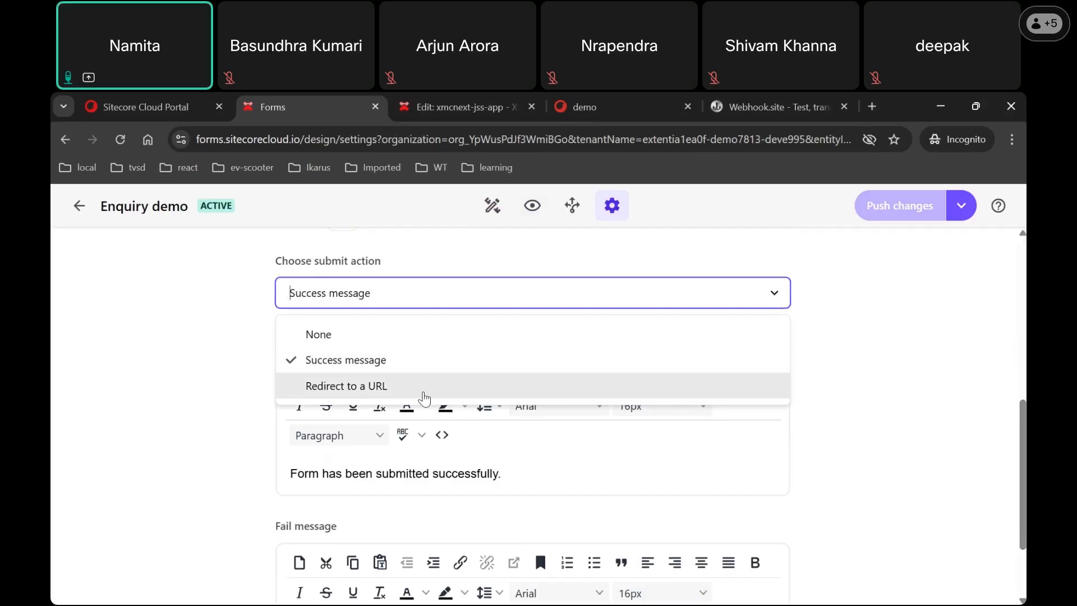
pyautogui.click(424, 393)
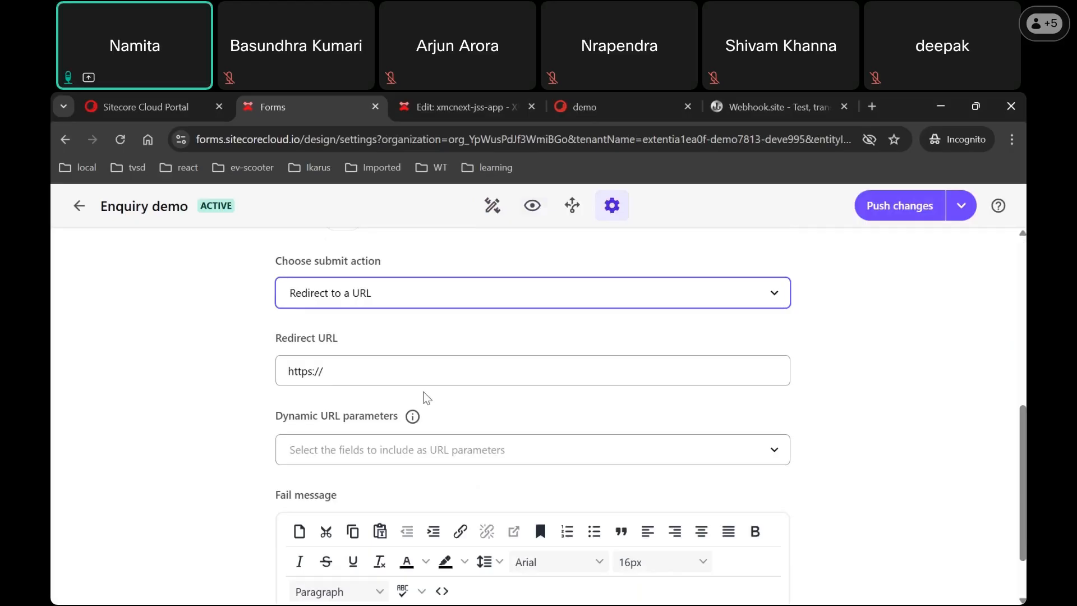
pyautogui.click(399, 369)
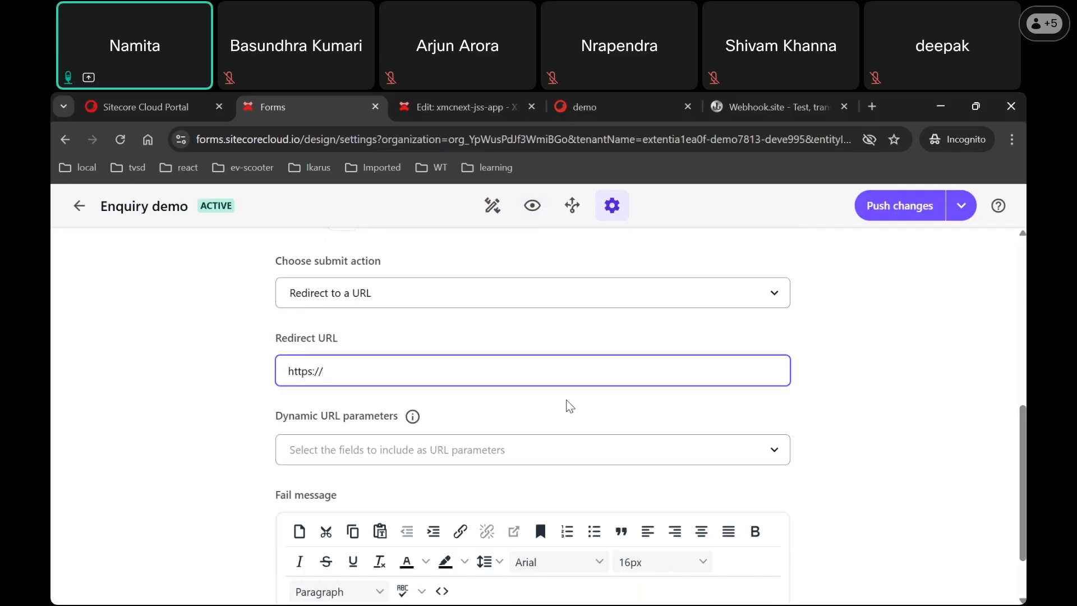
pyautogui.scroll(-2, 569, 405)
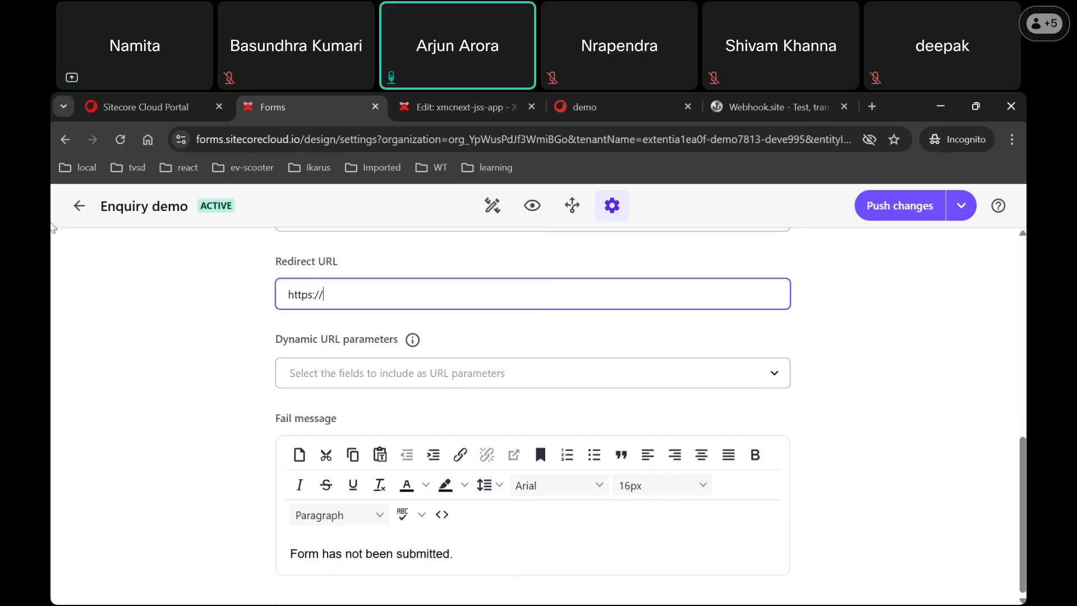
pyautogui.click(80, 207)
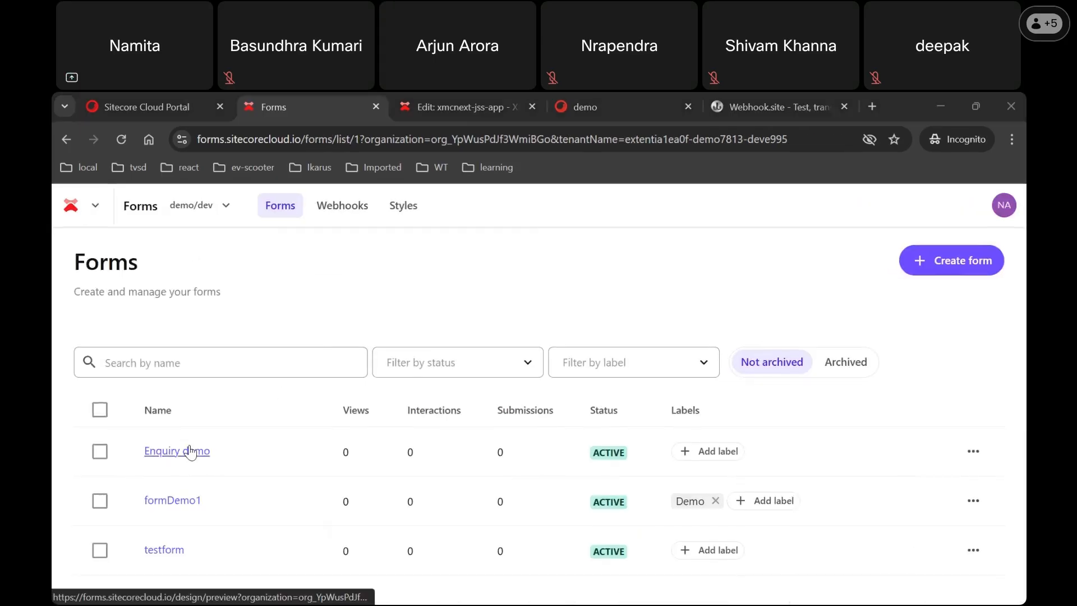
pyautogui.click(189, 451)
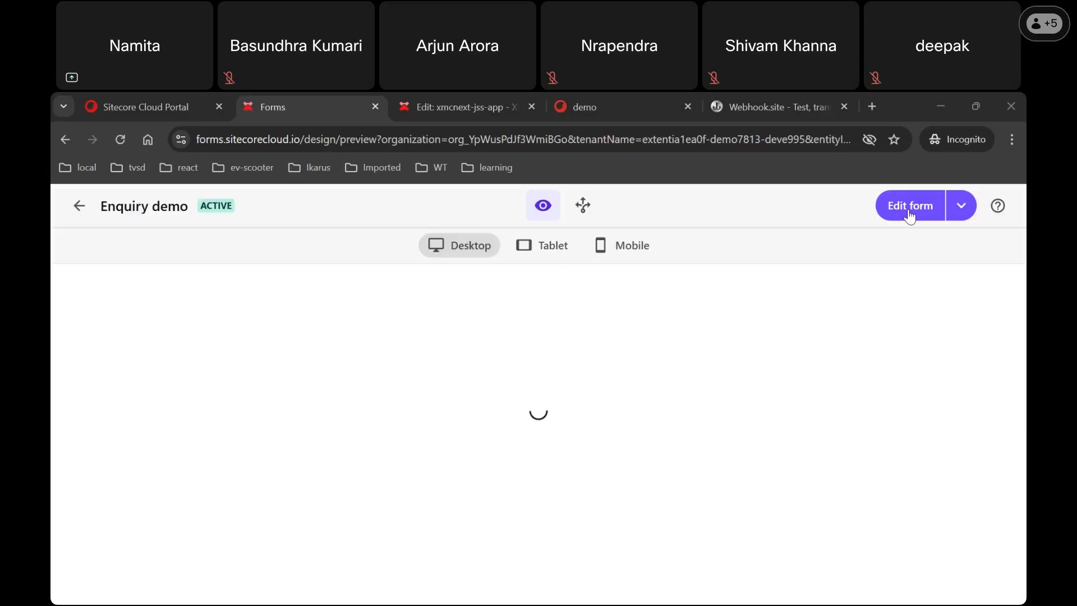
pyautogui.click(910, 209)
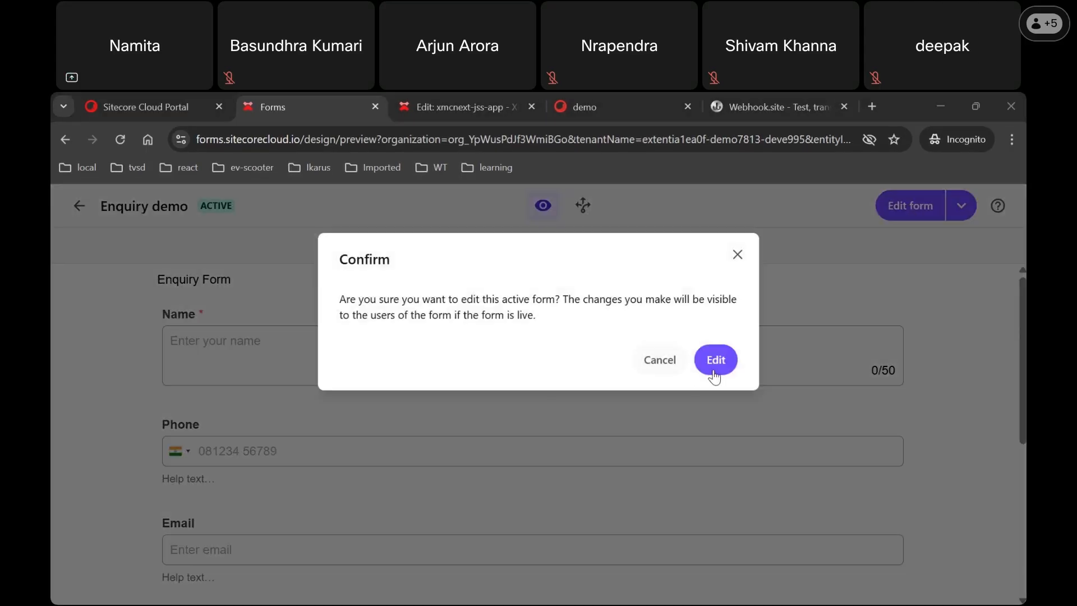
pyautogui.click(714, 374)
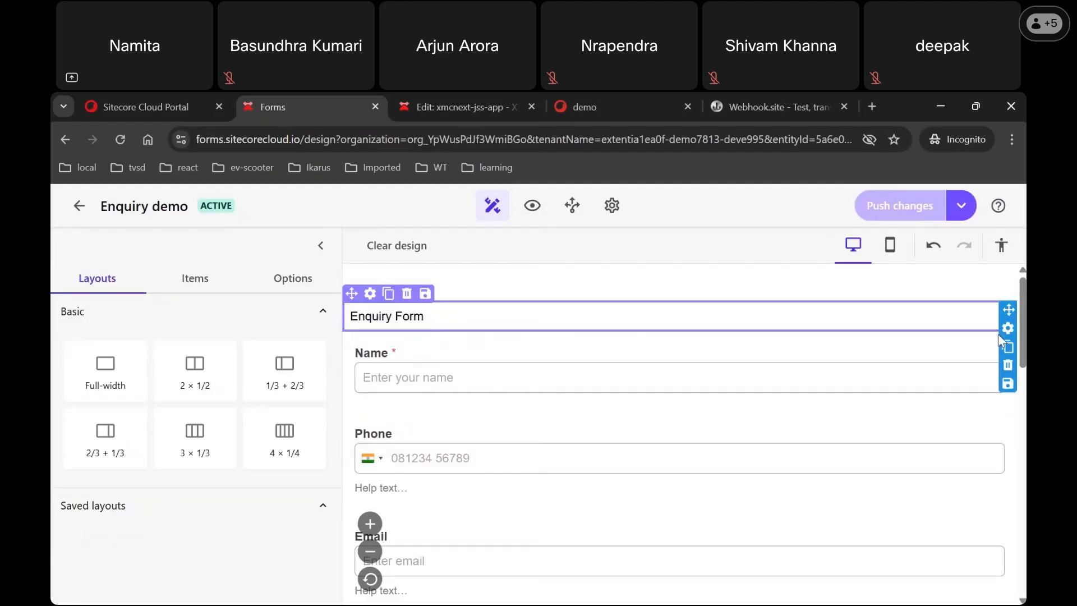
pyautogui.scroll(-7, 679, 426)
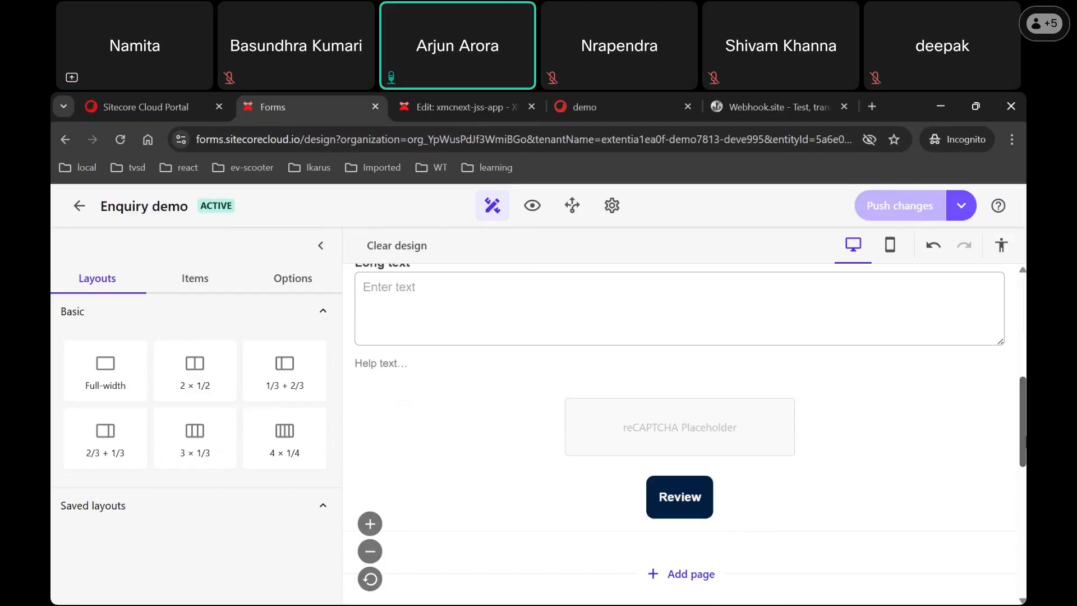
pyautogui.scroll(-1, 678, 420)
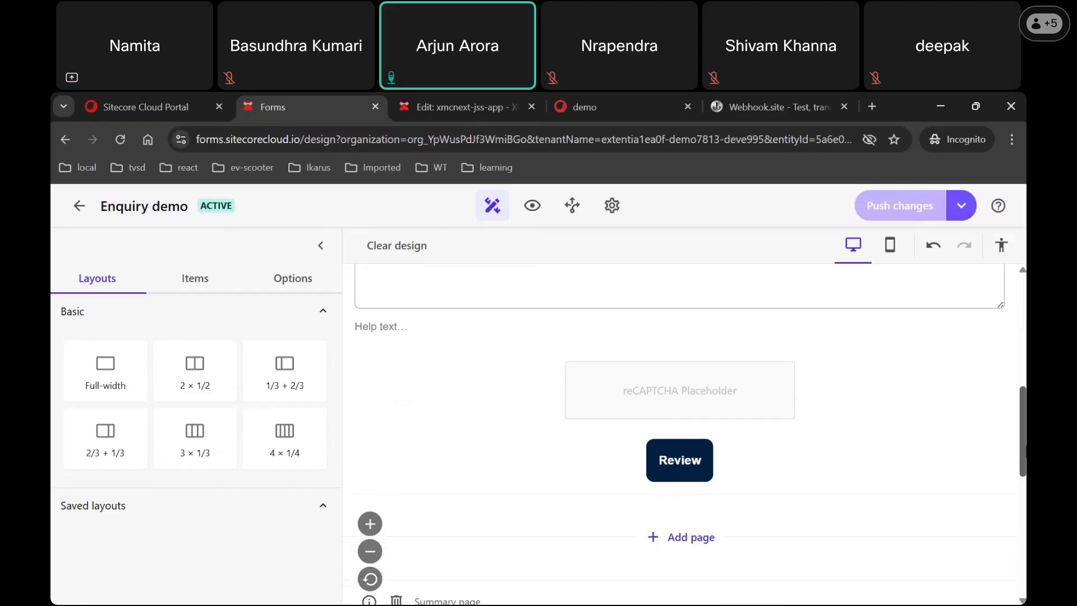
pyautogui.scroll(-1, 679, 426)
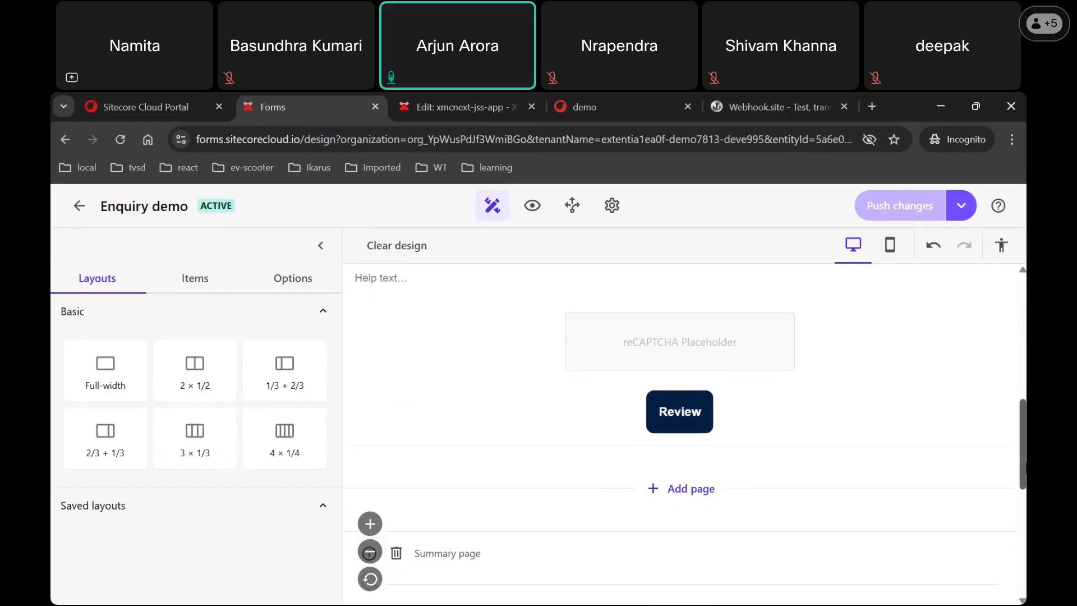
pyautogui.scroll(-2, 679, 431)
pyautogui.scroll(-2, 679, 432)
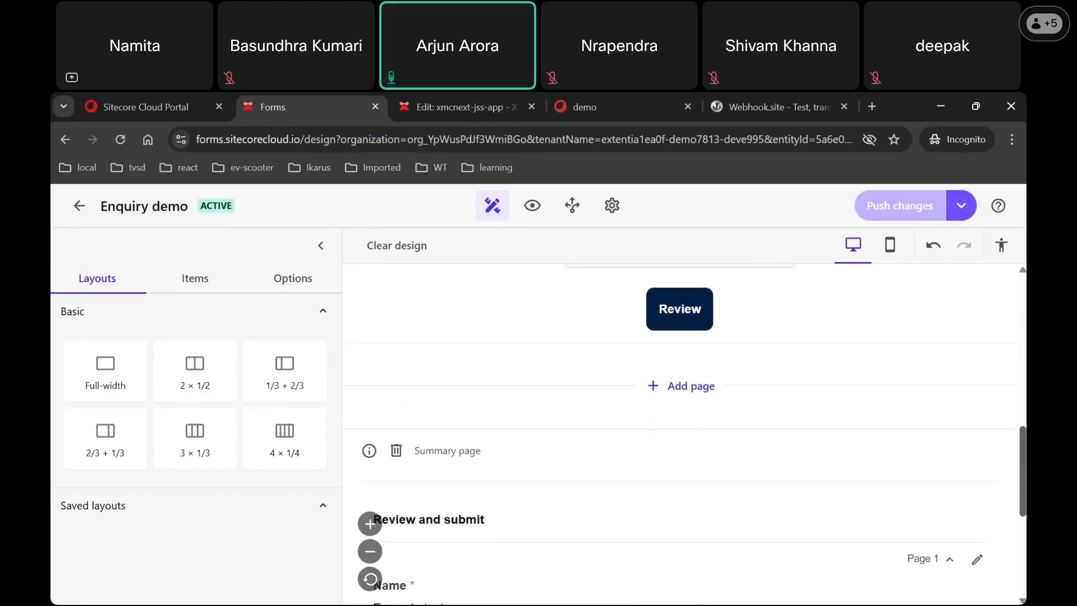
pyautogui.scroll(-5, 679, 432)
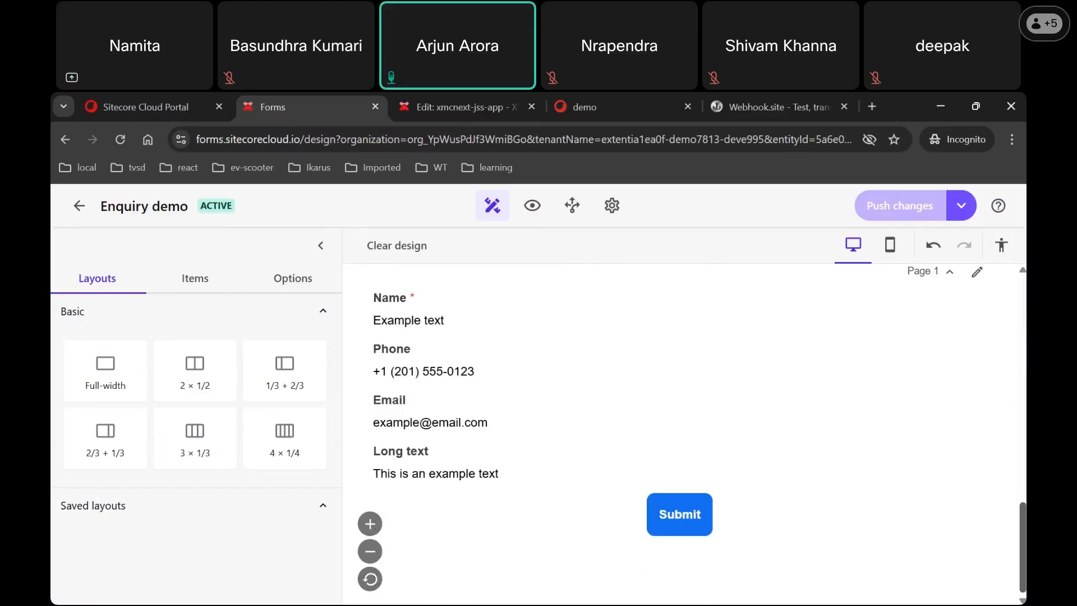
pyautogui.scroll(5, 678, 431)
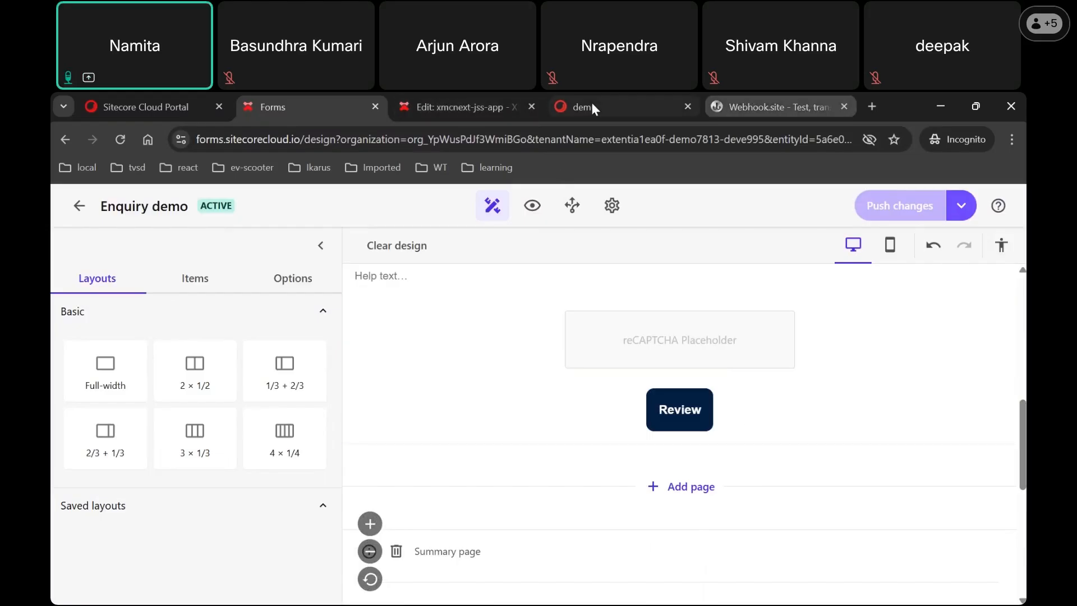
# Step: On the rendered demo page, leave the review summary and reopen the empty Enquiry Form
pyautogui.click(574, 101)
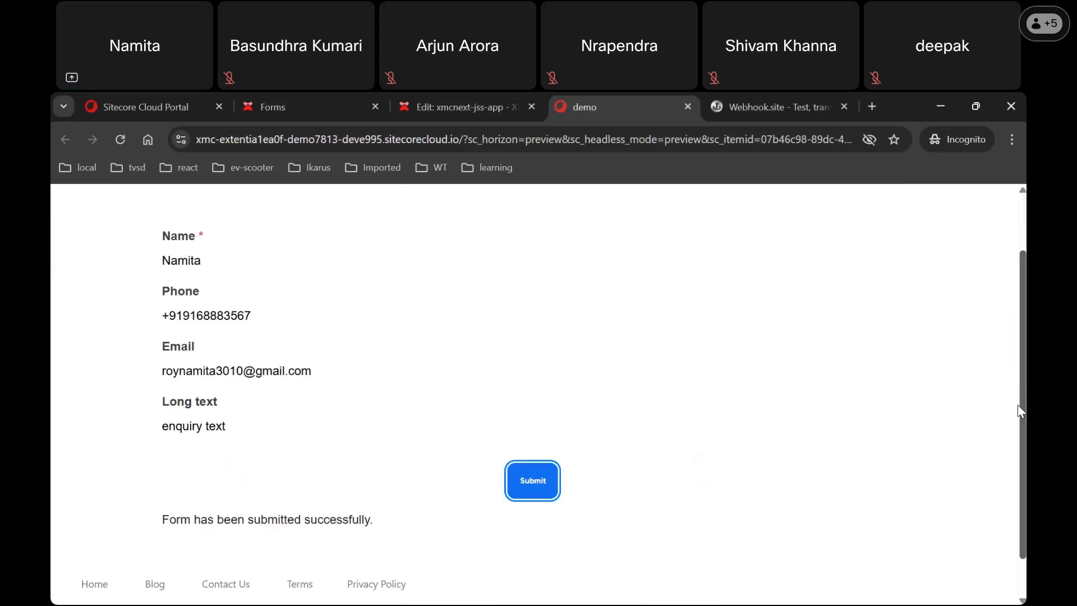
pyautogui.scroll(2, 867, 257)
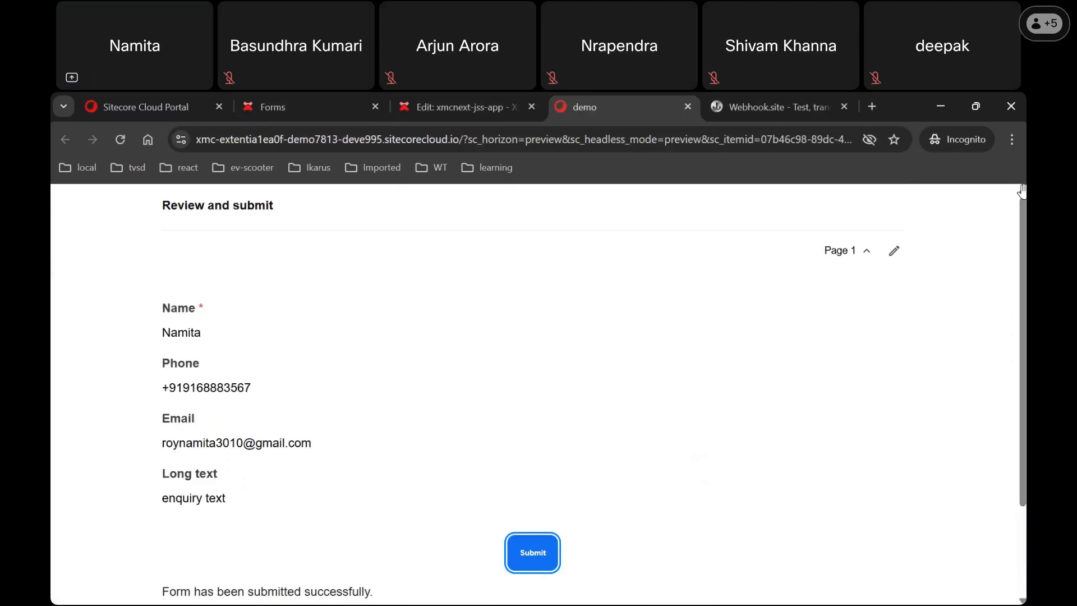
pyautogui.click(893, 251)
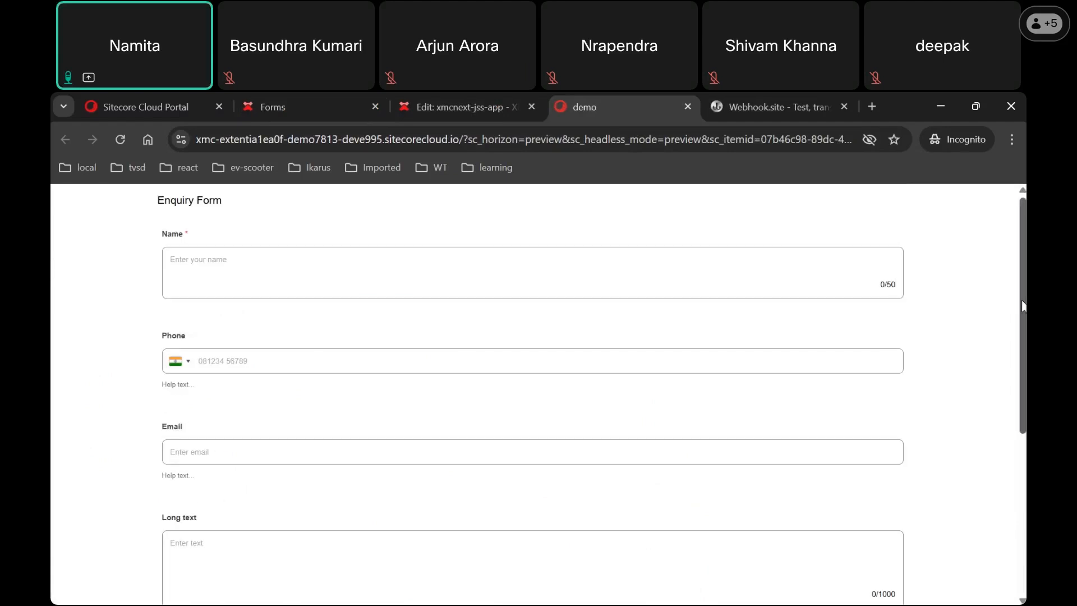
pyautogui.scroll(-3, 889, 257)
pyautogui.scroll(-2, 538, 394)
pyautogui.scroll(3, 539, 394)
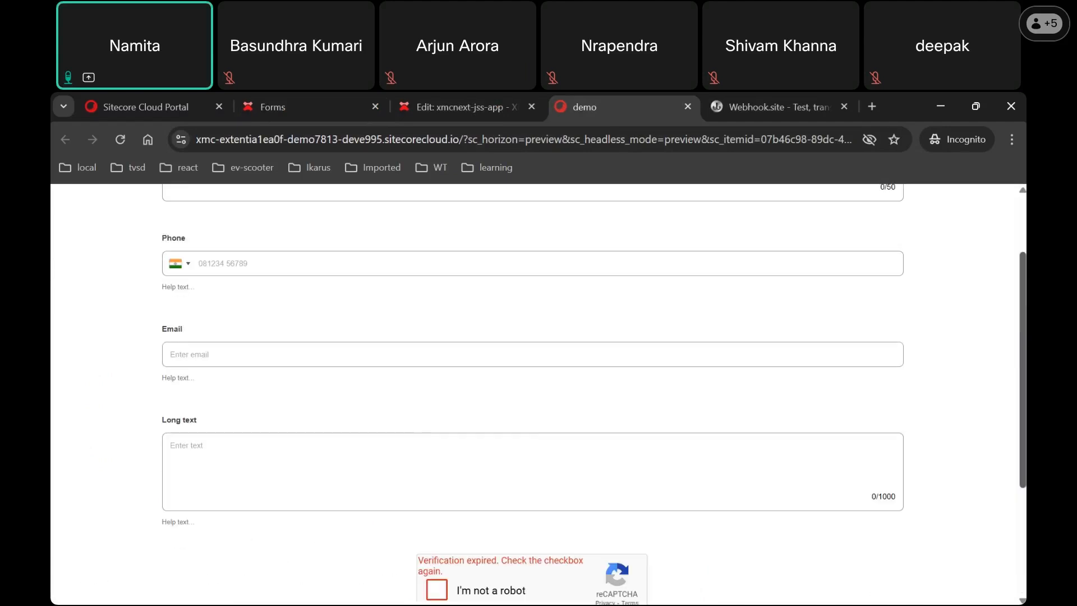
pyautogui.moveTo(1023, 354); pyautogui.dragTo(1023, 298)
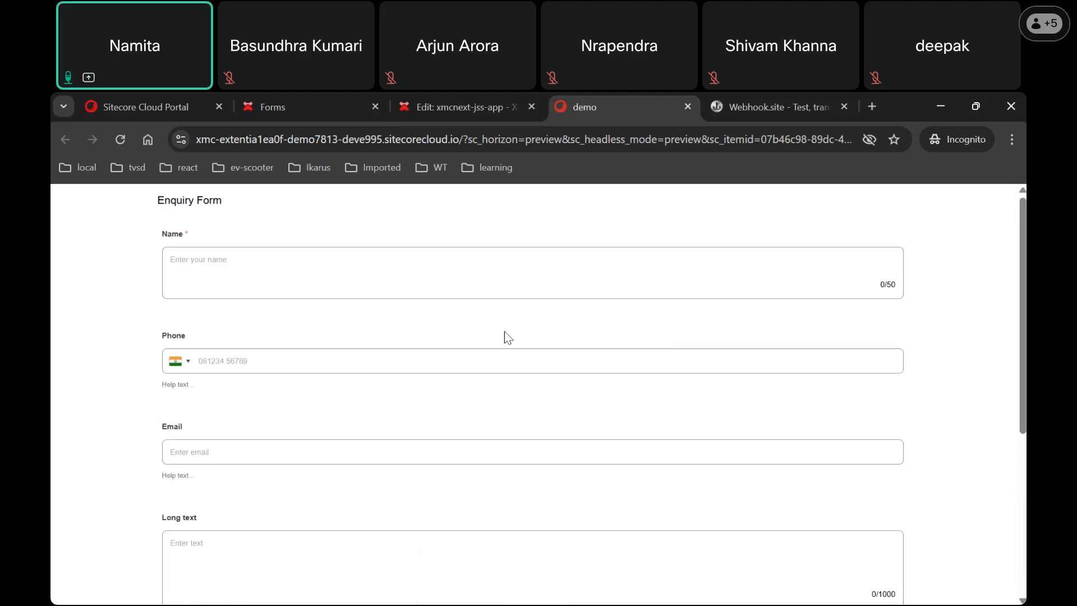
# Step: Fill in the Enquiry Form with a name, phone number, e-mail address and Long text 'test'
pyautogui.click(467, 292)
pyautogui.write('n')
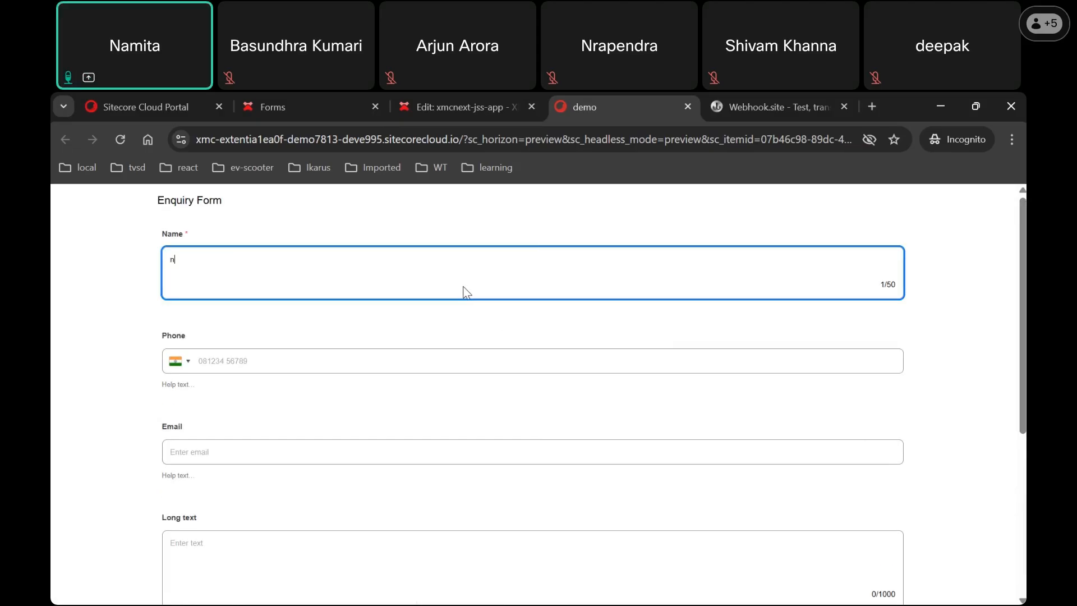
pyautogui.write('amita')
pyautogui.click(446, 357)
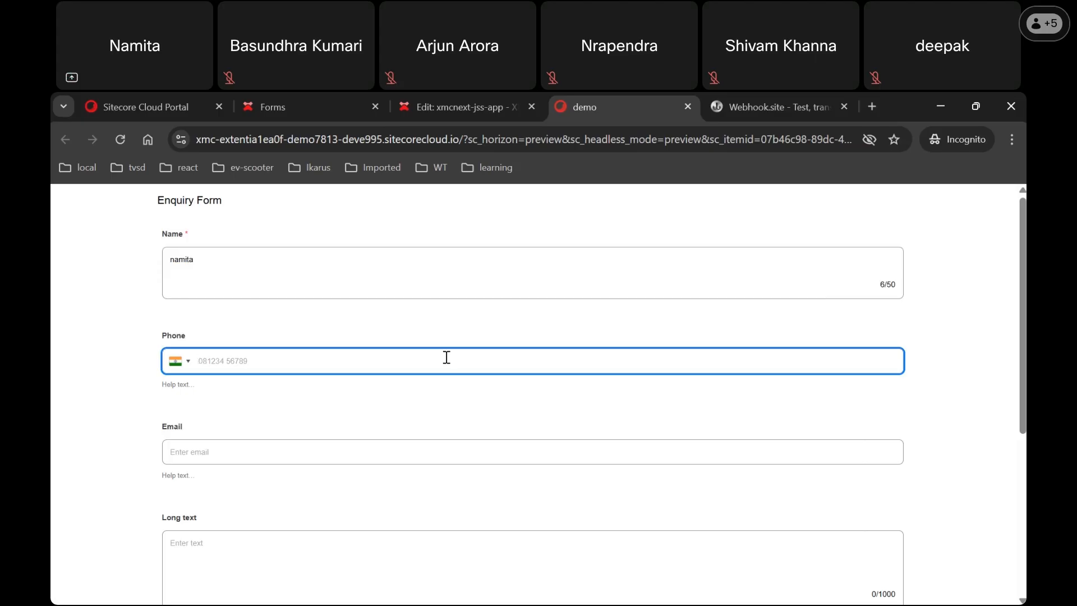
pyautogui.click(461, 454)
pyautogui.write('r')
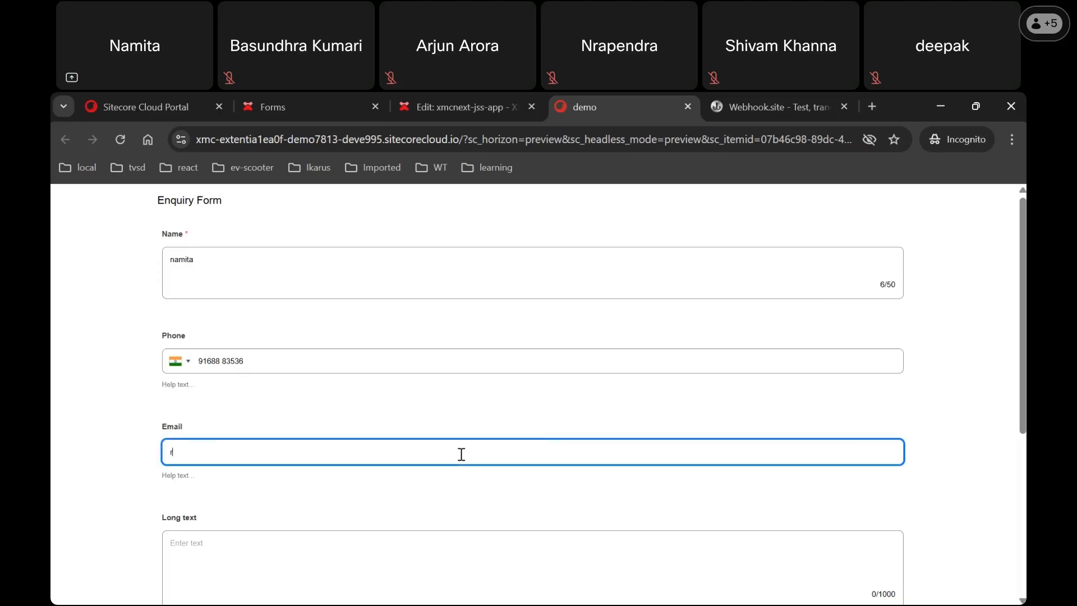
pyautogui.write('@c.com')
pyautogui.scroll(-3, 625, 448)
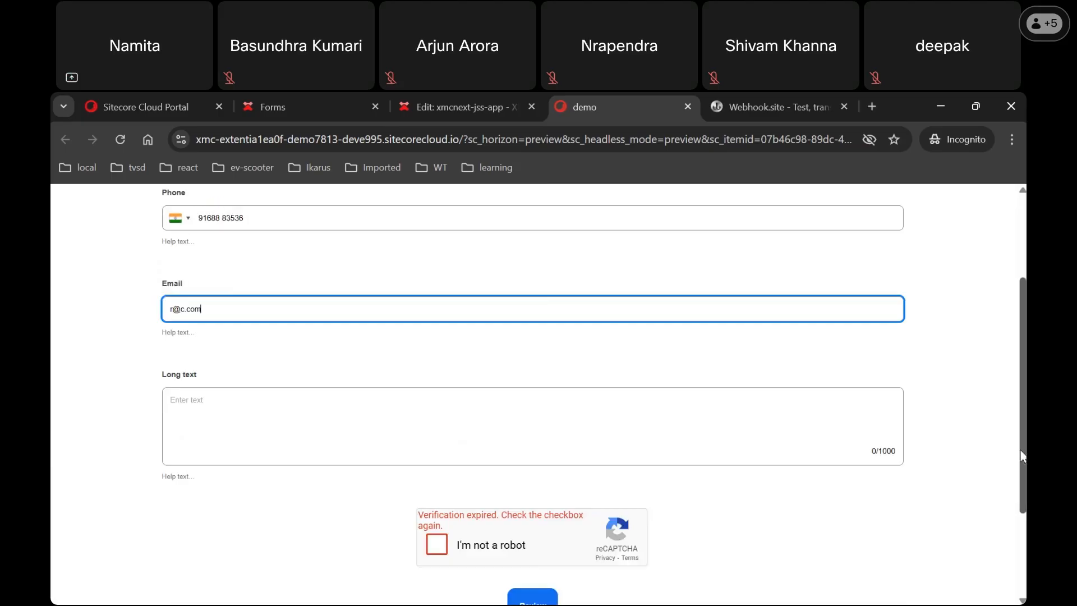
pyautogui.click(625, 438)
pyautogui.write('test')
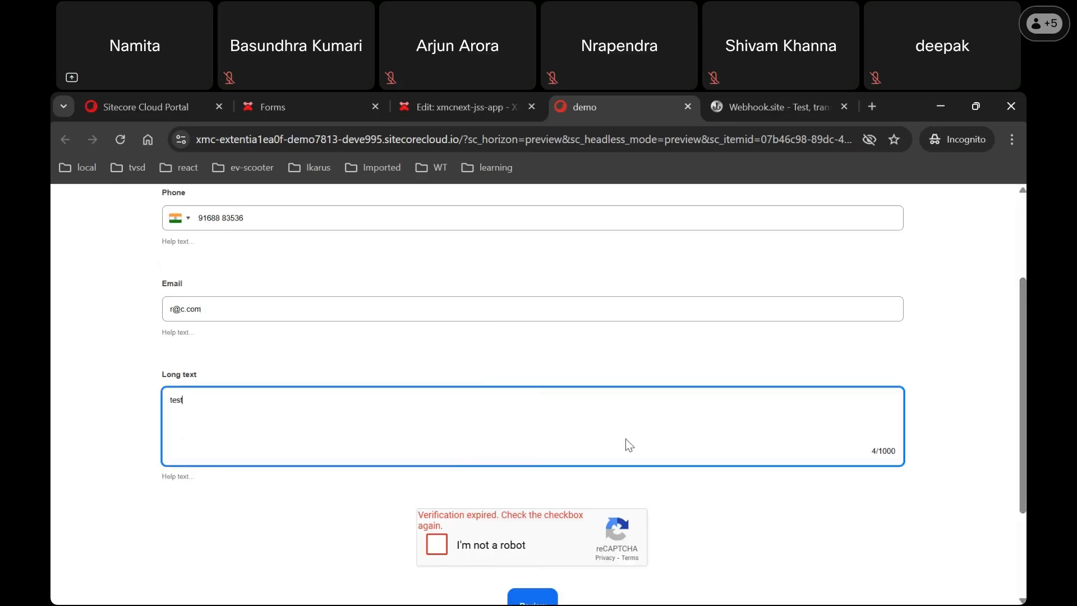
# Step: Pass the reCAPTCHA by selecting the three bridge images, then go to the review summary
pyautogui.click(442, 553)
pyautogui.click(436, 544)
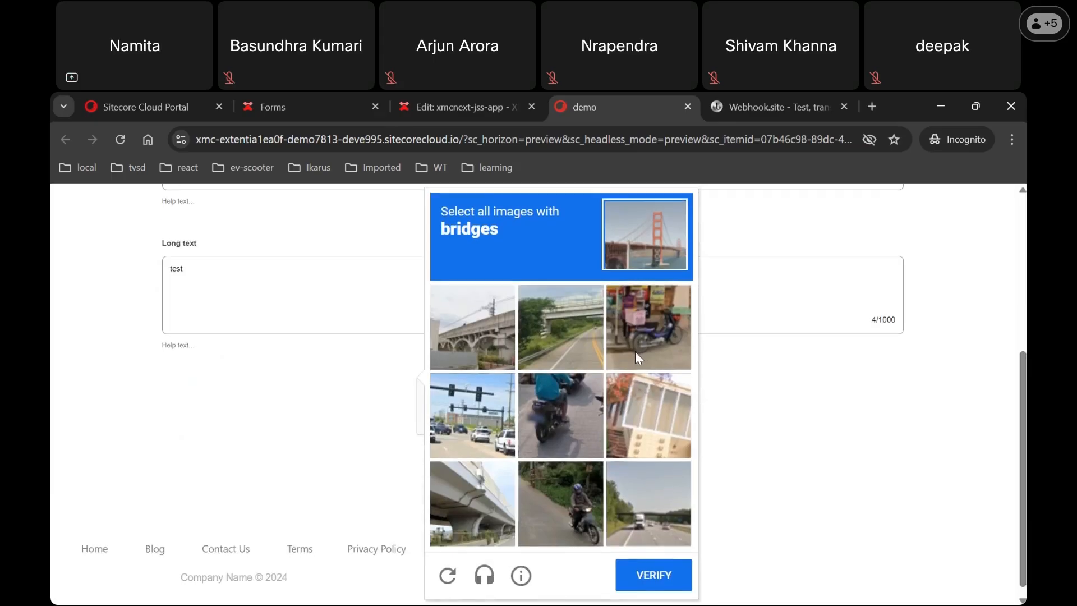
pyautogui.click(503, 345)
pyautogui.click(545, 346)
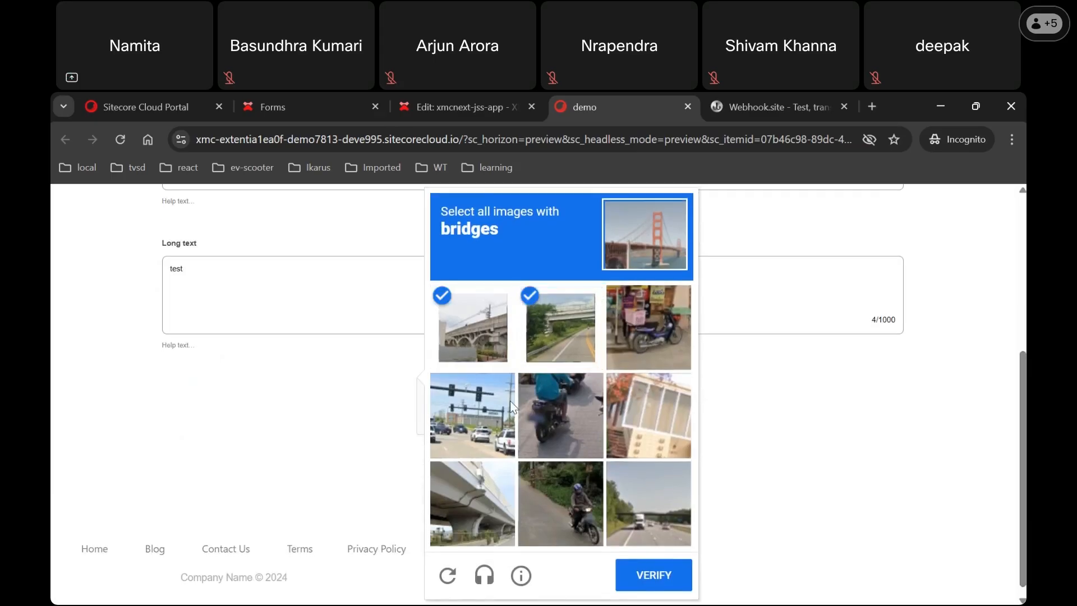
pyautogui.click(483, 513)
pyautogui.click(667, 577)
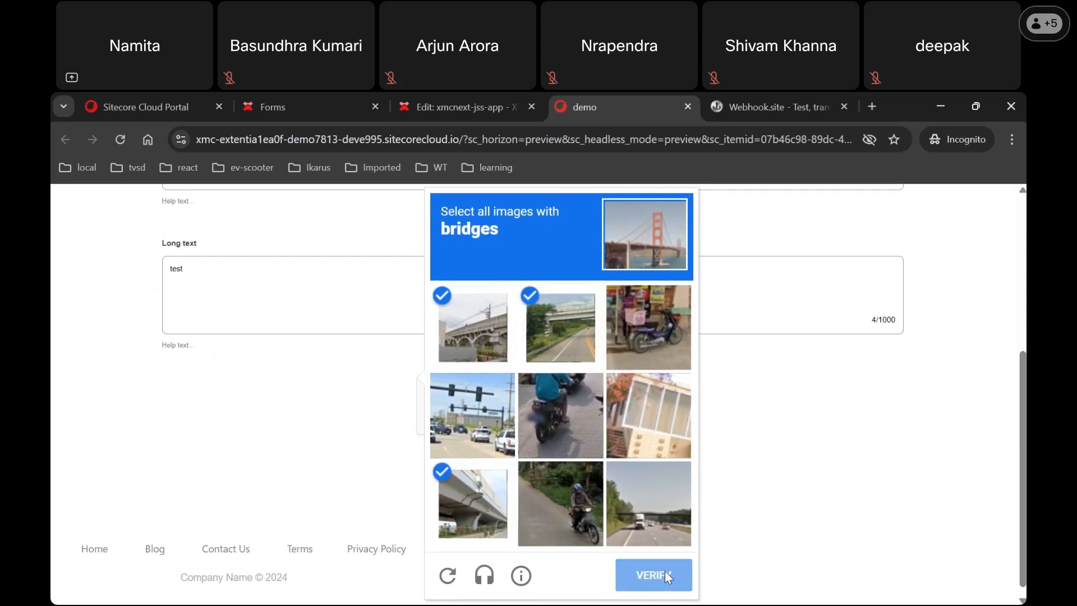
pyautogui.click(537, 489)
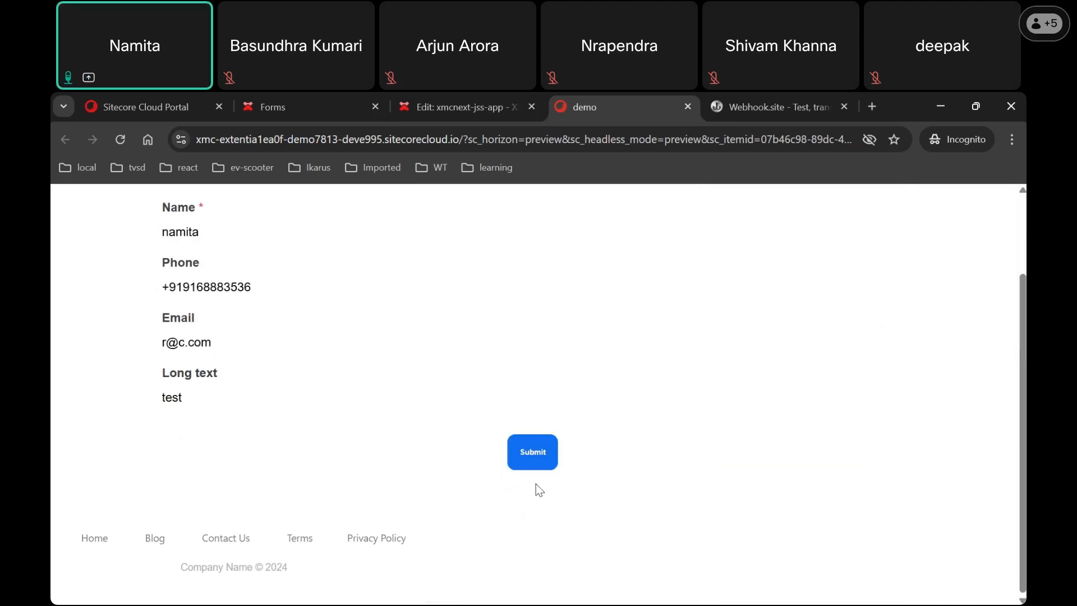
# Step: Change the phone number's last digit to 9 and return to the review summary
pyautogui.moveTo(1023, 402); pyautogui.dragTo(1022, 327)
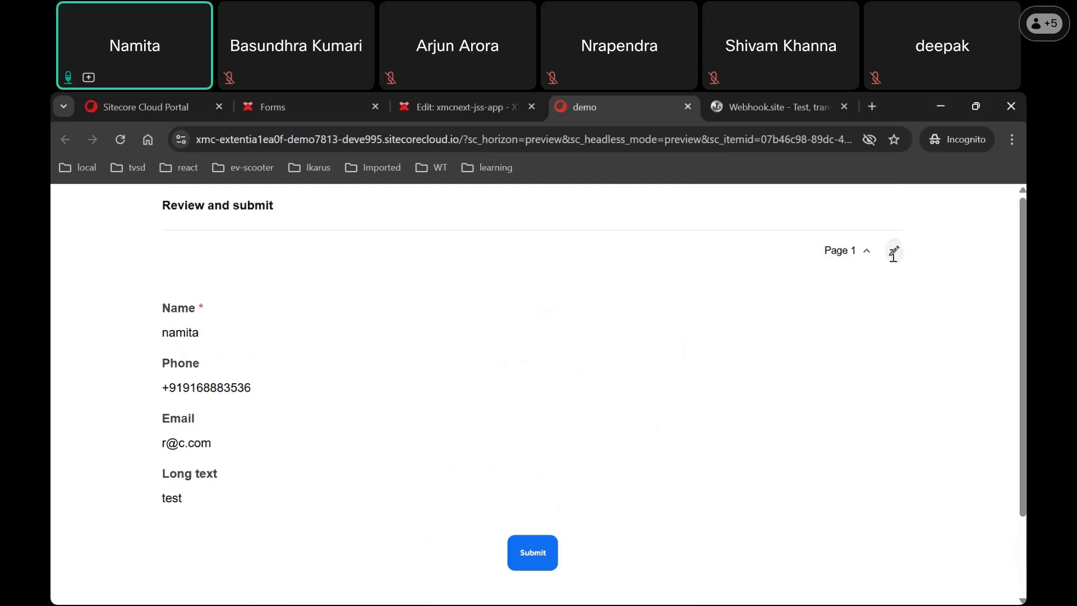
pyautogui.click(892, 258)
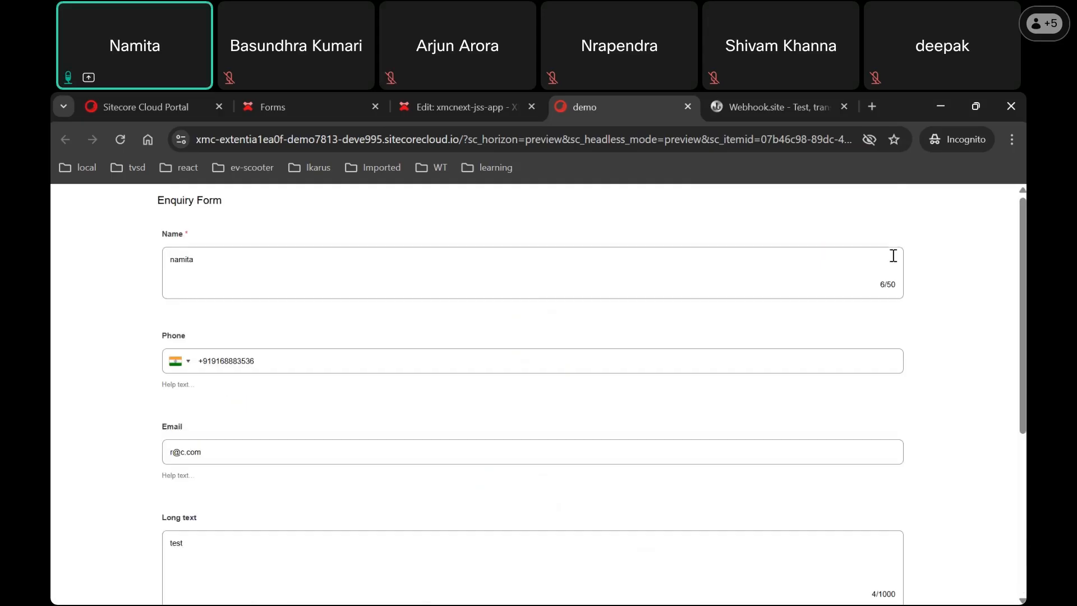
pyautogui.click(259, 370)
pyautogui.press('BackSpace')
pyautogui.write('9')
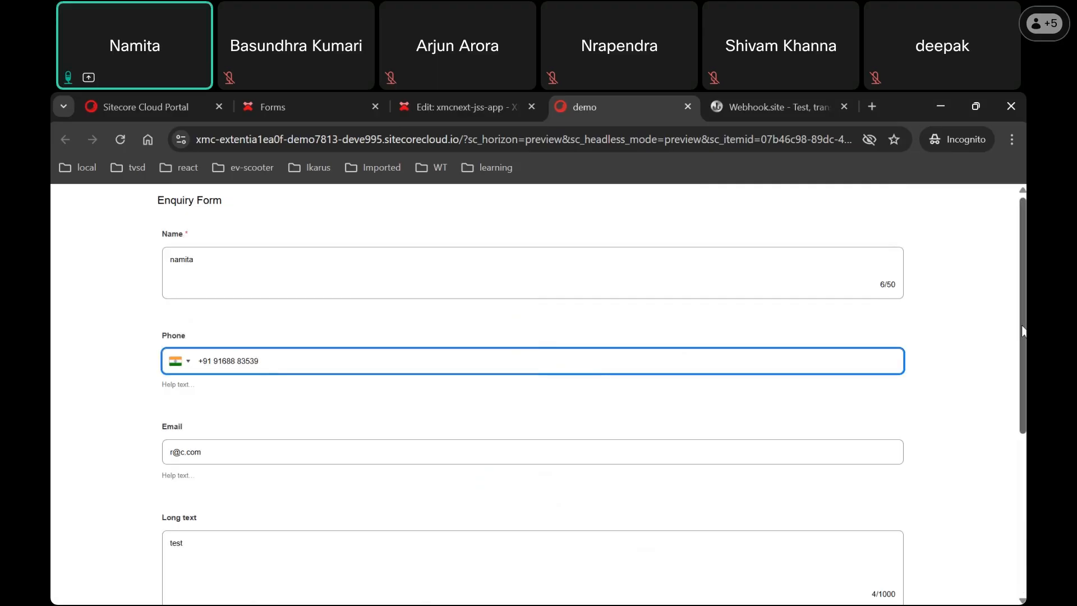
pyautogui.scroll(-4, 1022, 331)
pyautogui.click(539, 510)
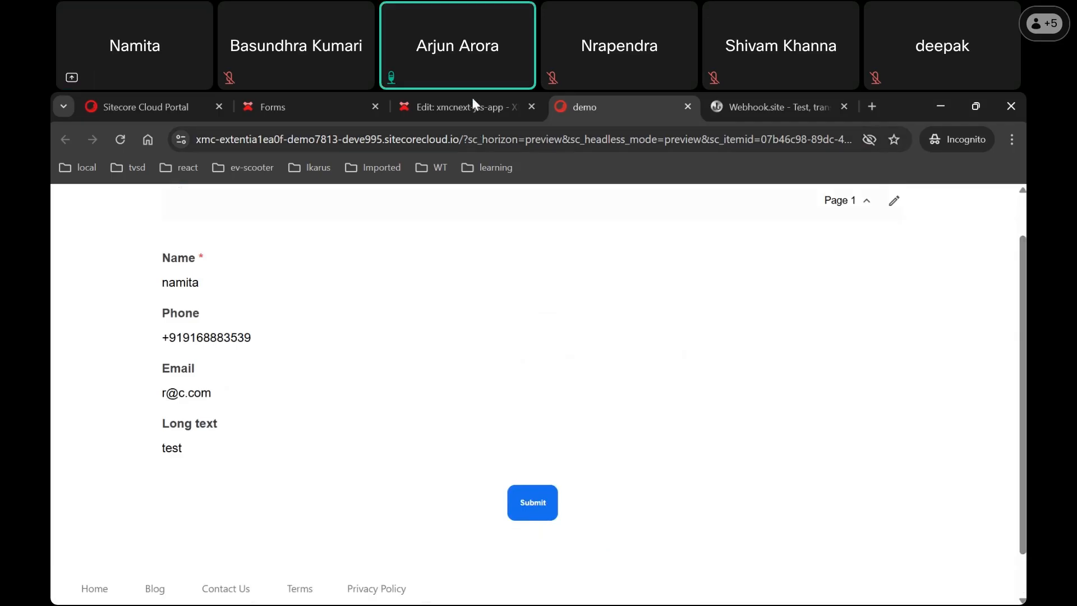
# Step: Return to the 'Edit: xmcnext-jss-app' XM Cloud Pages editor showing the demo page
pyautogui.moveTo(473, 99)
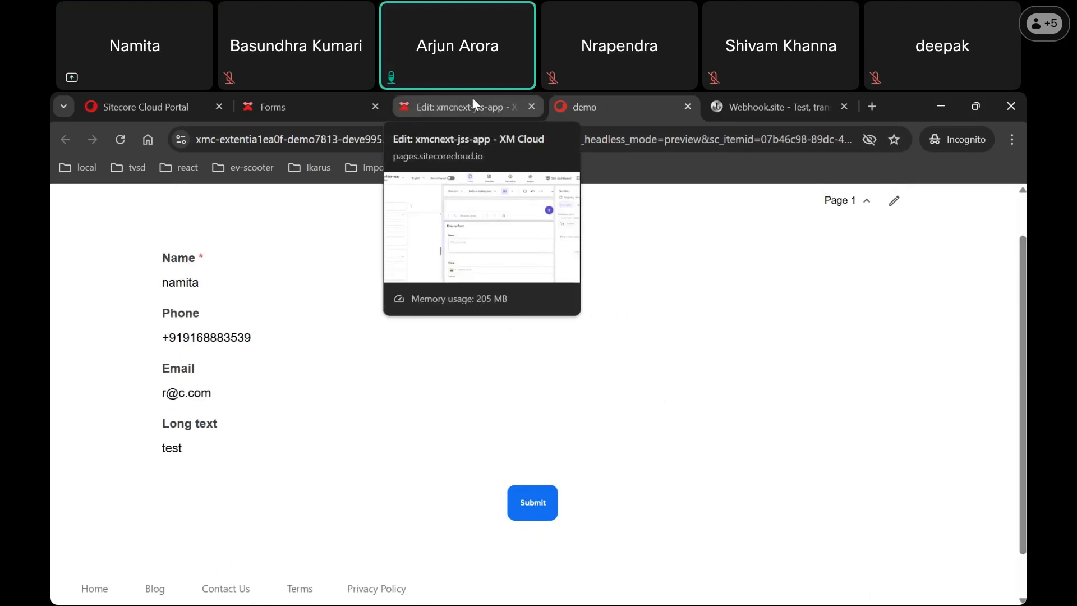
pyautogui.click(472, 105)
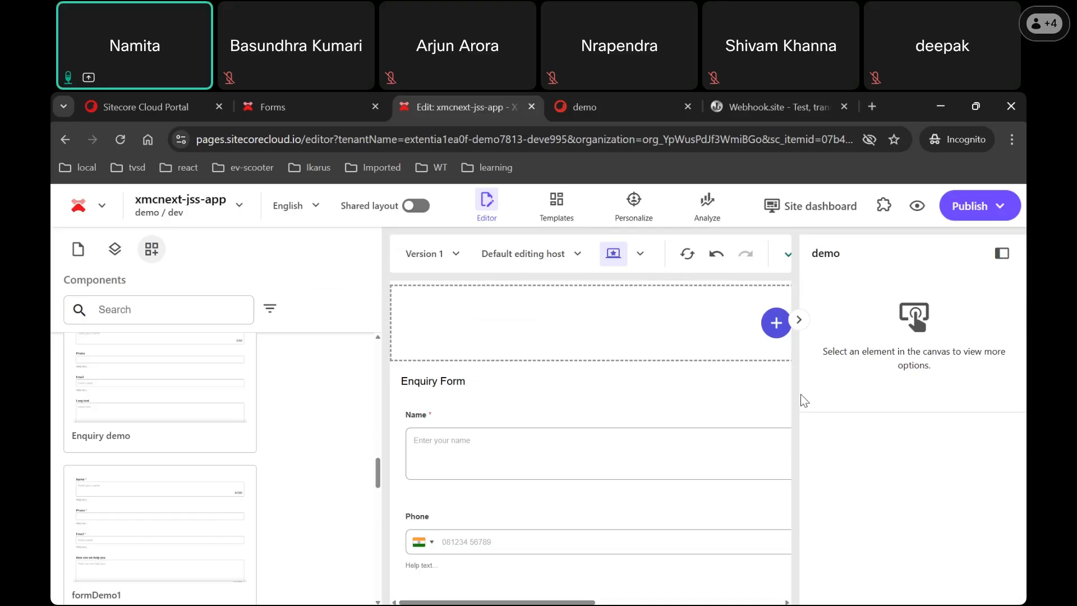
# Step: Select the embedded Enquiry demo form in the canvas and open the Phone field's country list
pyautogui.click(512, 478)
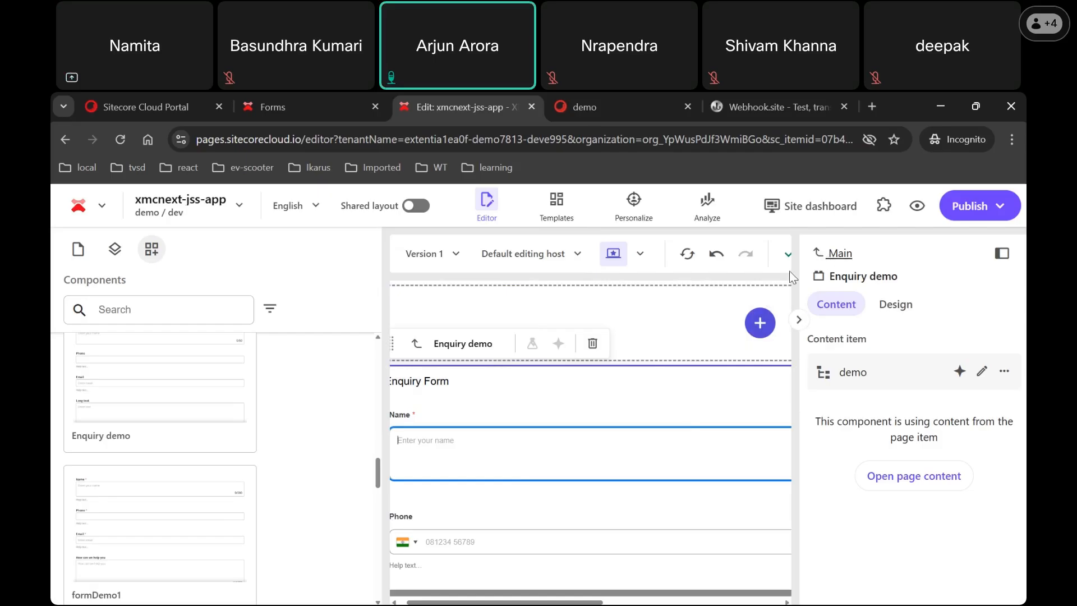
pyautogui.click(636, 523)
pyautogui.click(632, 518)
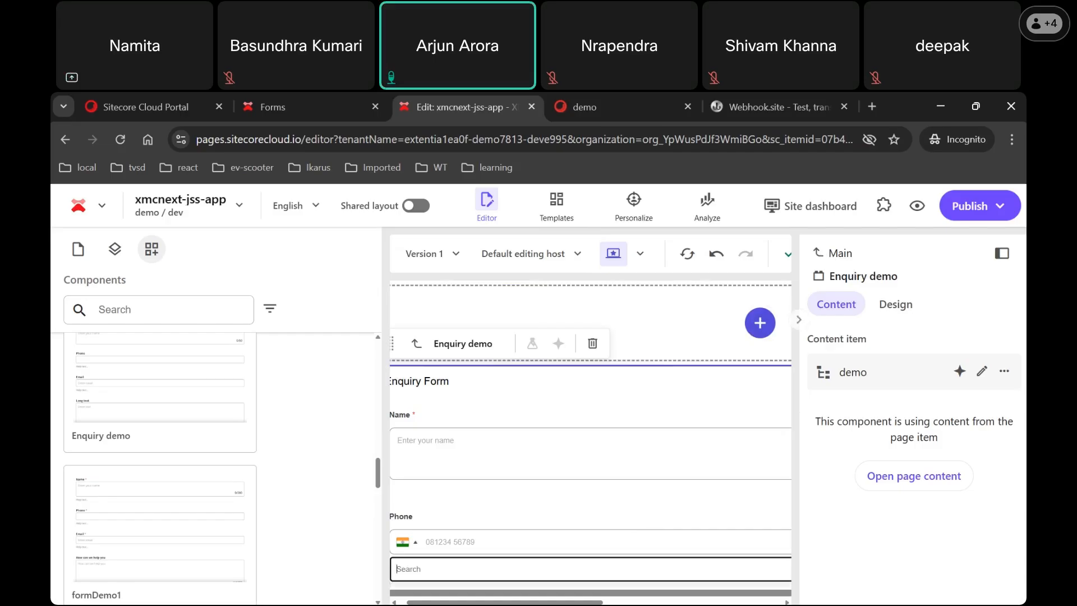